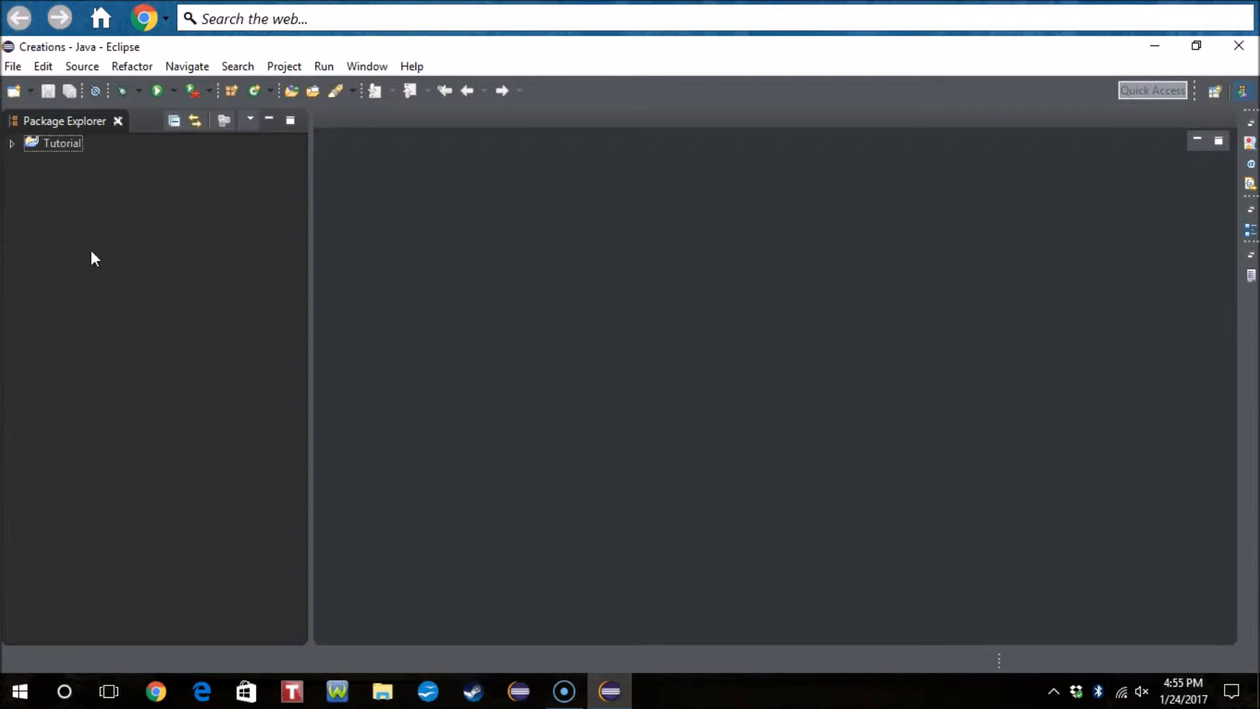
- Create a new Java project named GivePlayerItemsTutorial, correcting the mistyped name before confirming
right_click(59, 221)
mouse_move(173, 225)
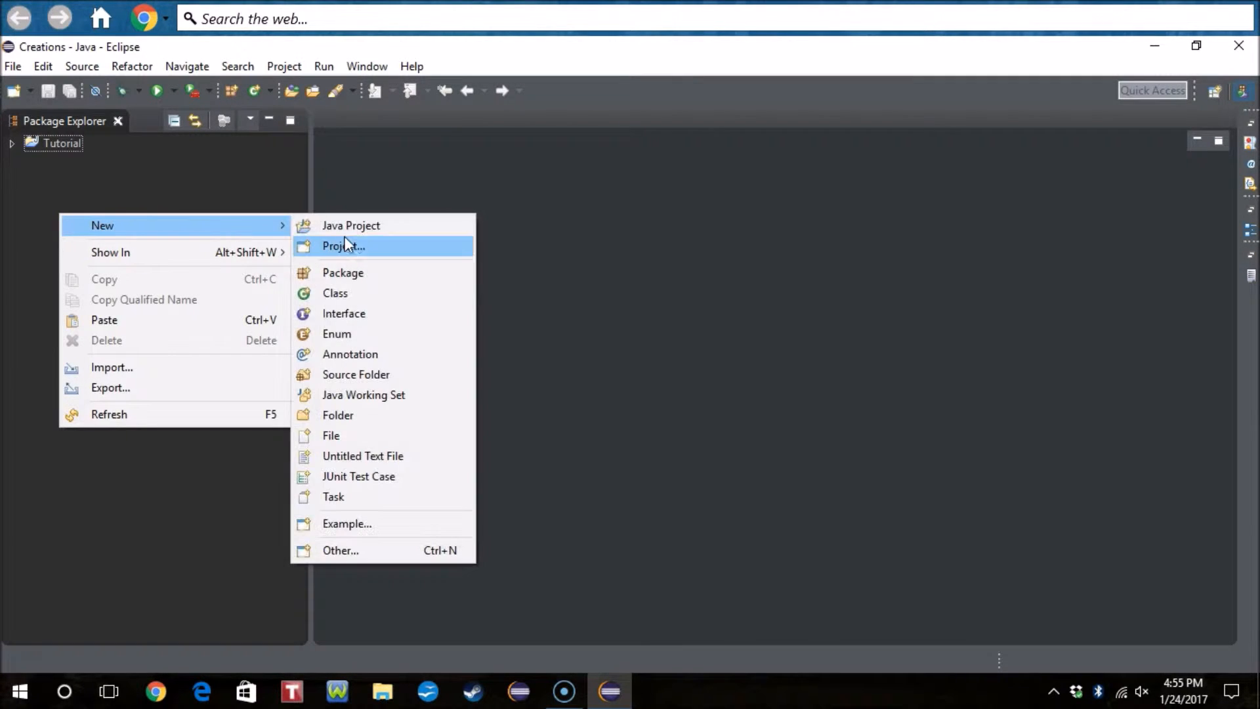
left_click(363, 229)
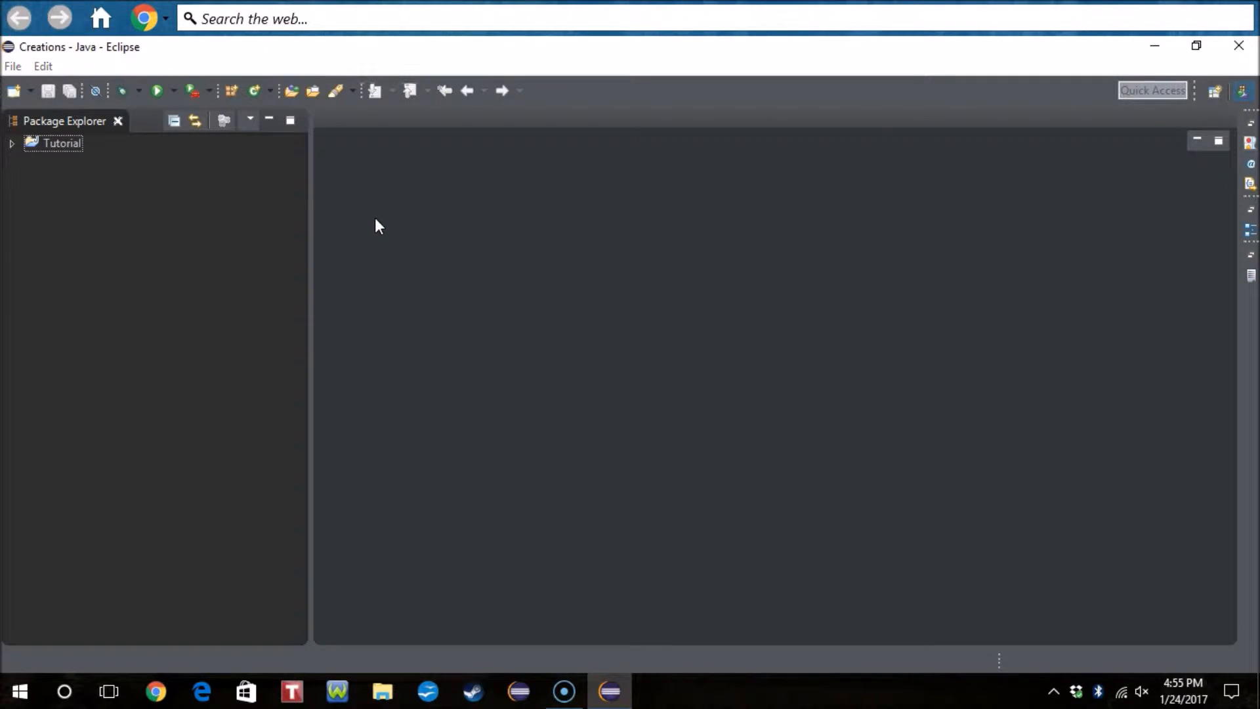
type("T")
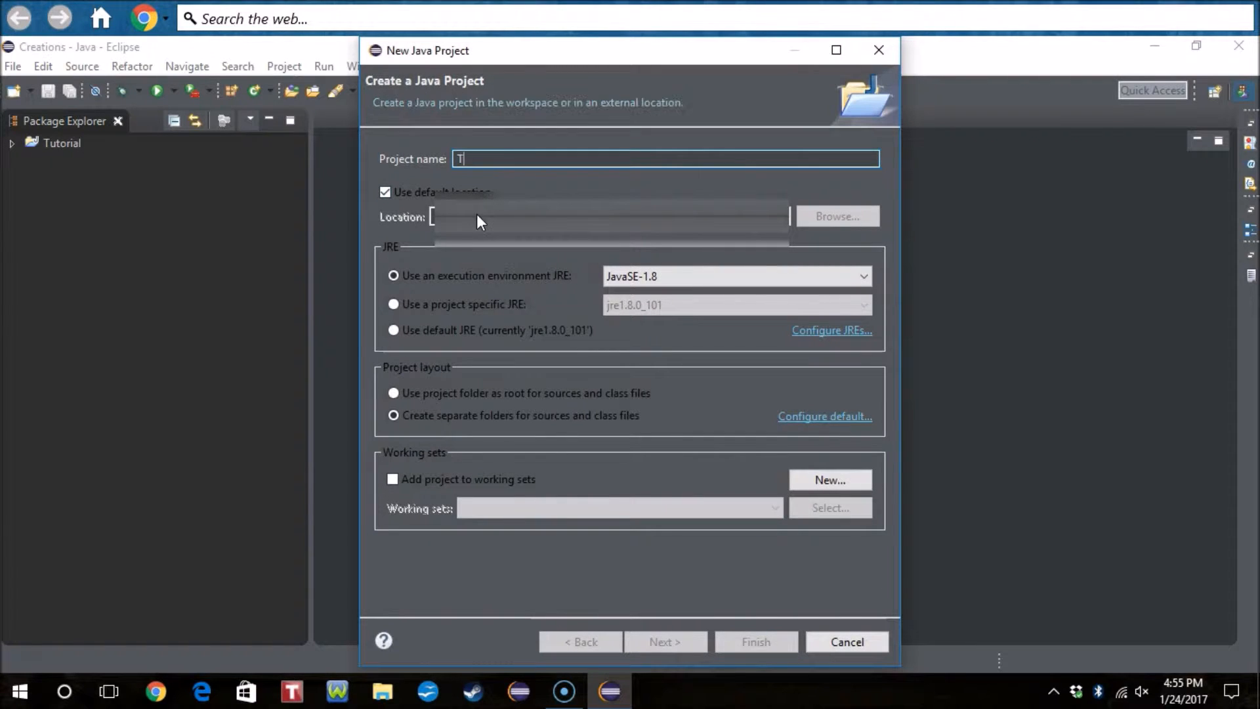
type("utorial")
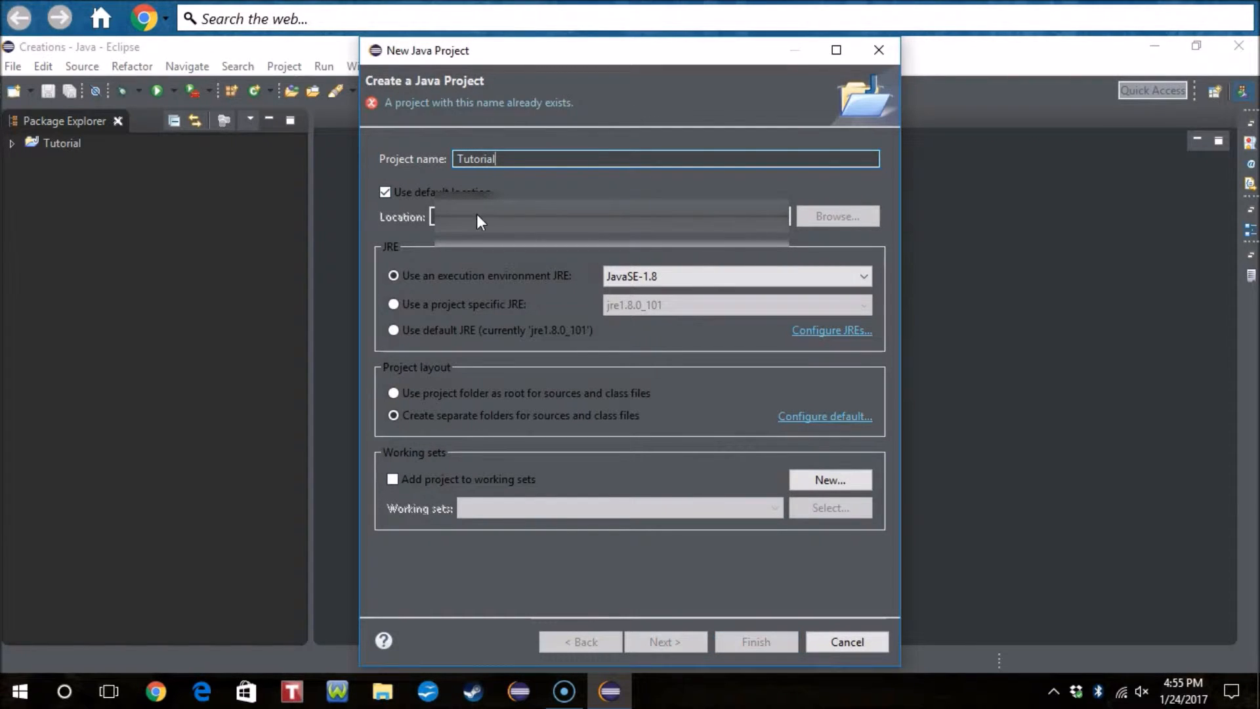
key("BackSpace")
key("BackSpace")
key("BackSpace")
type("P")
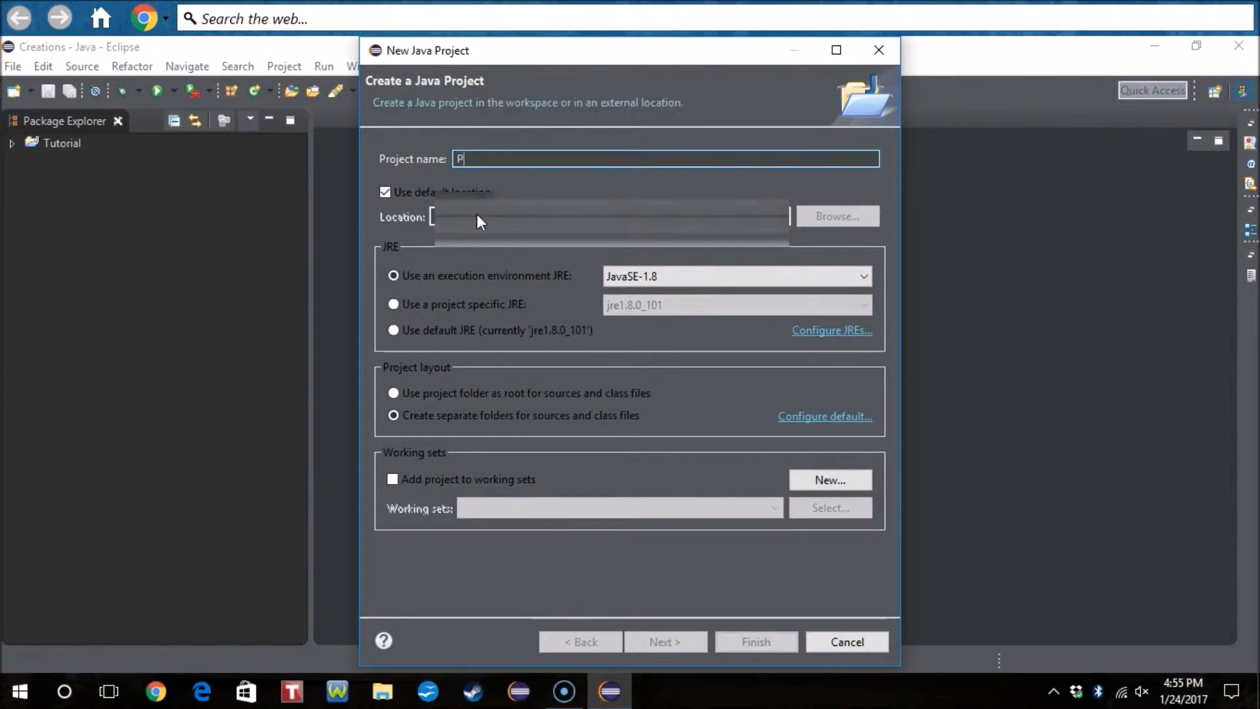
type("lay")
key("BackSpace")
key("BackSpace")
key("BackSpace")
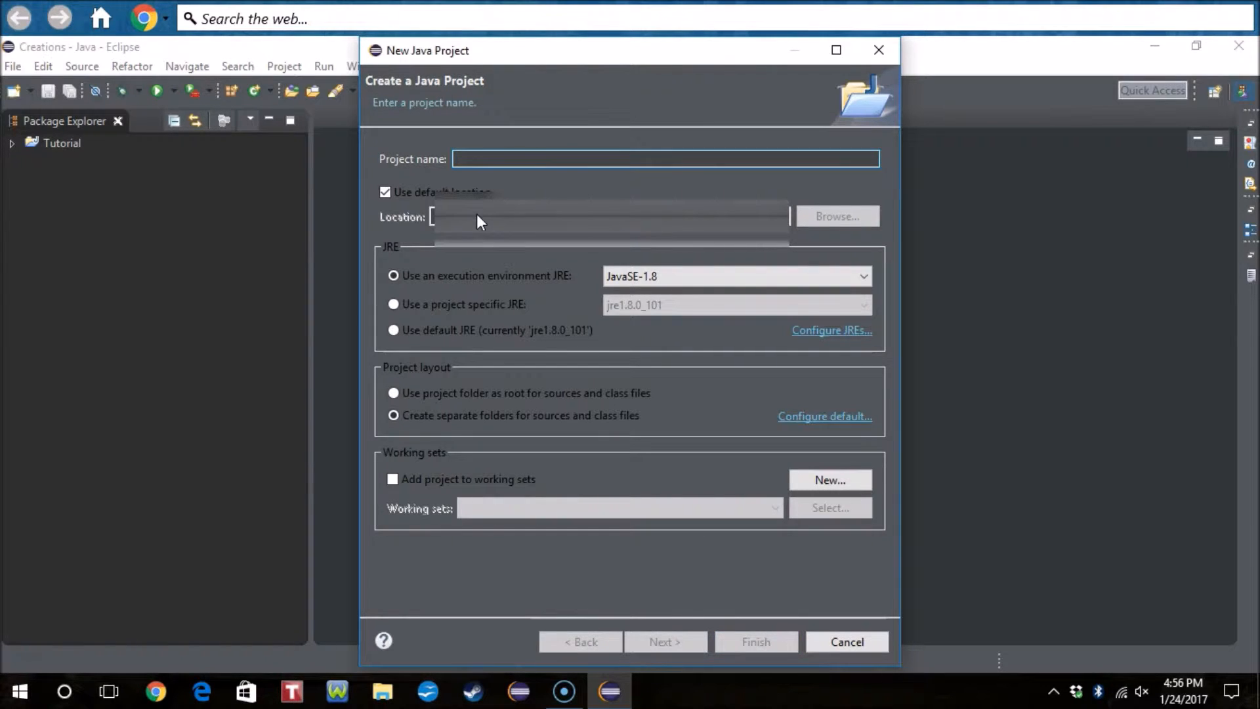
type("Give p")
key("BackSpace")
key("BackSpace")
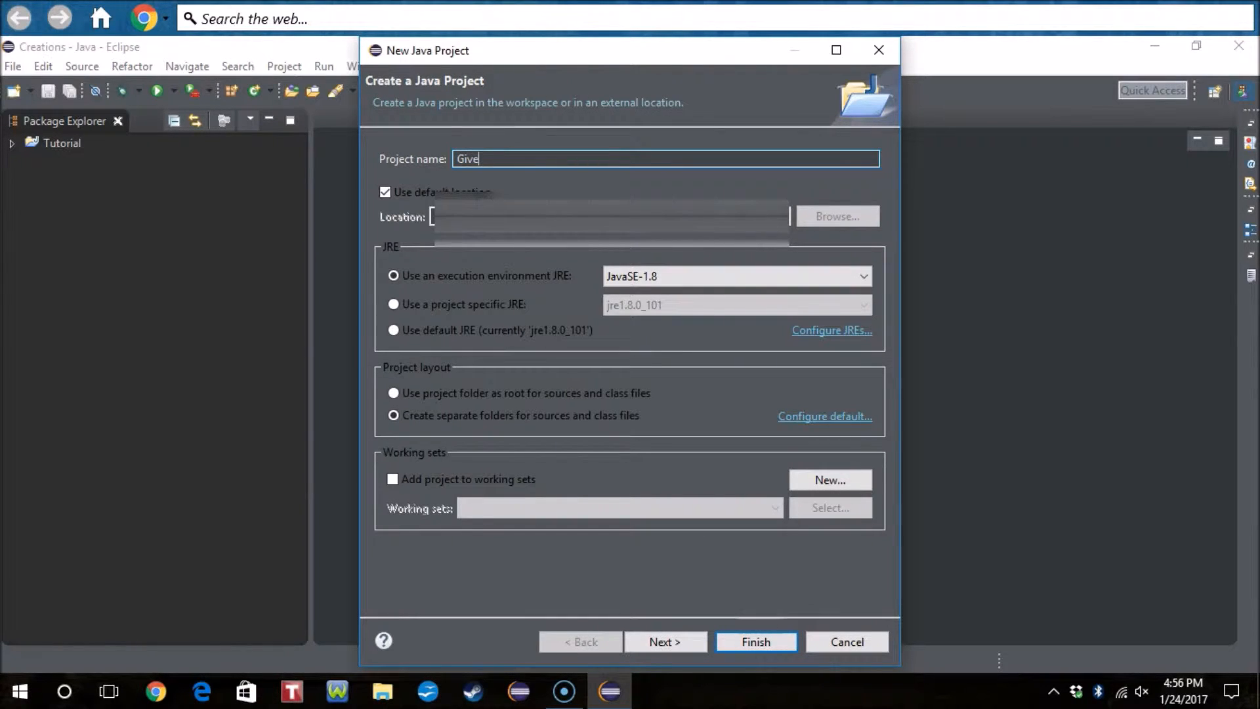
type("PlayerI")
type("temsTuto")
type("rial")
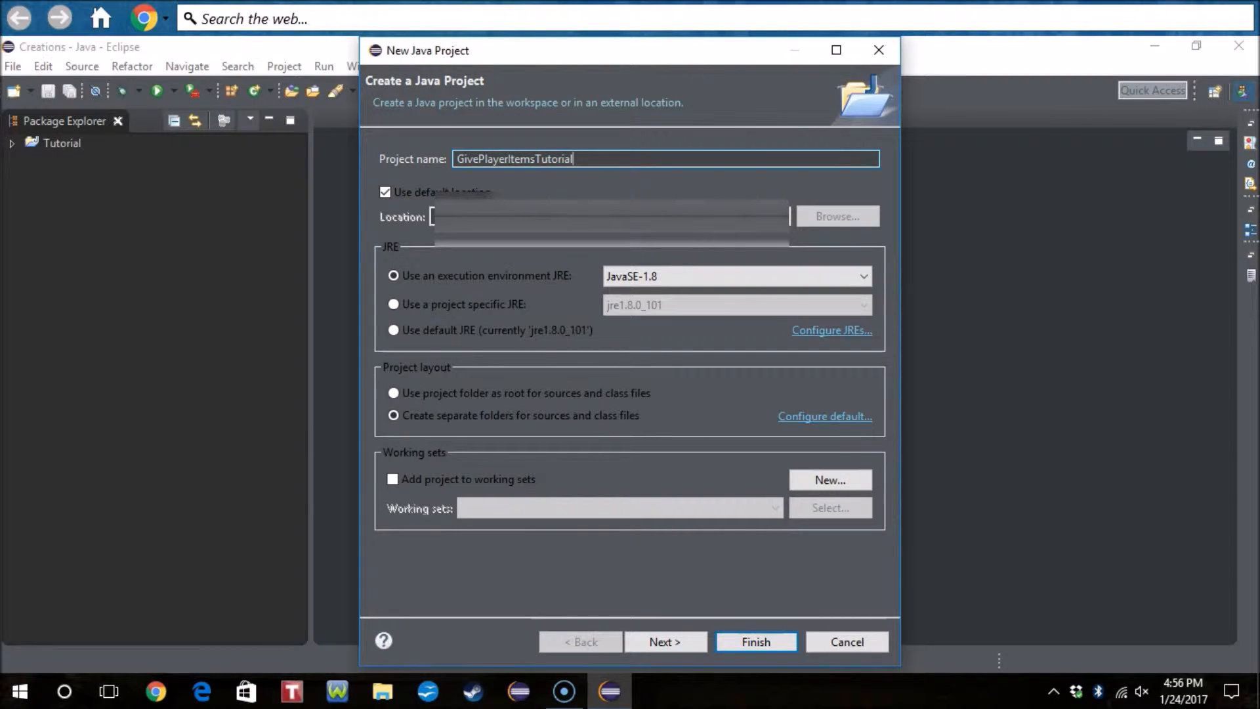
key("Return")
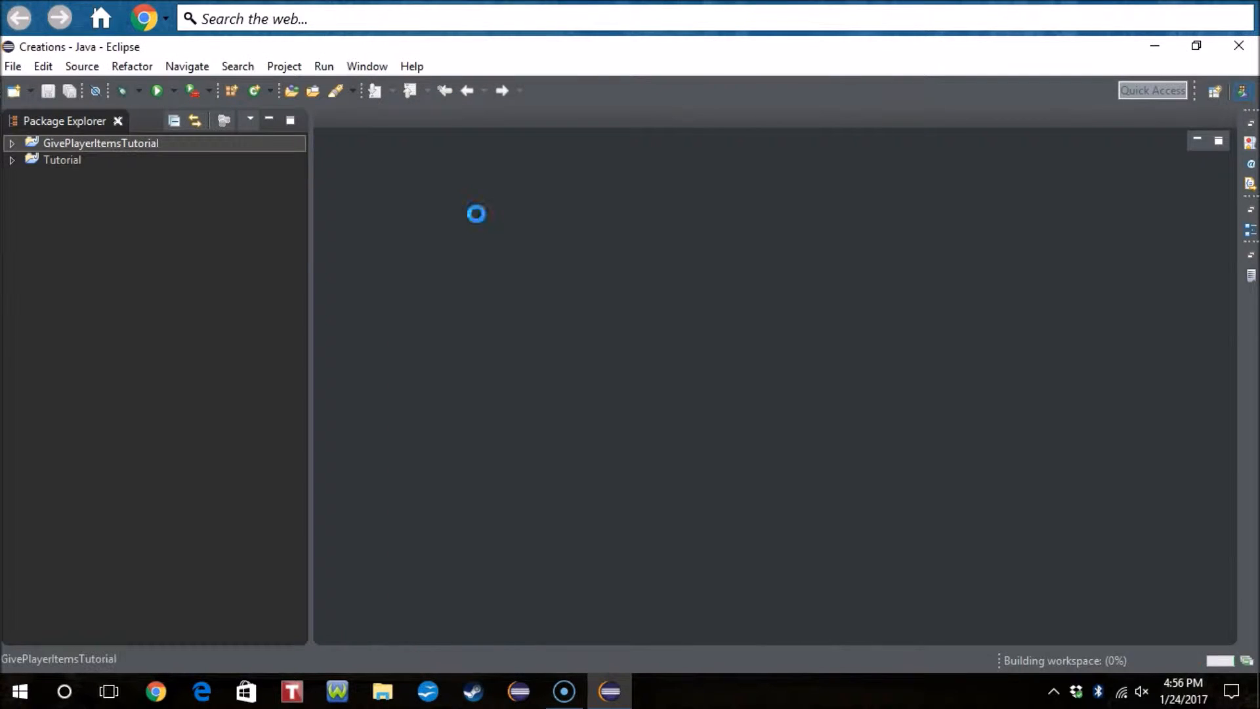
right_click(55, 145)
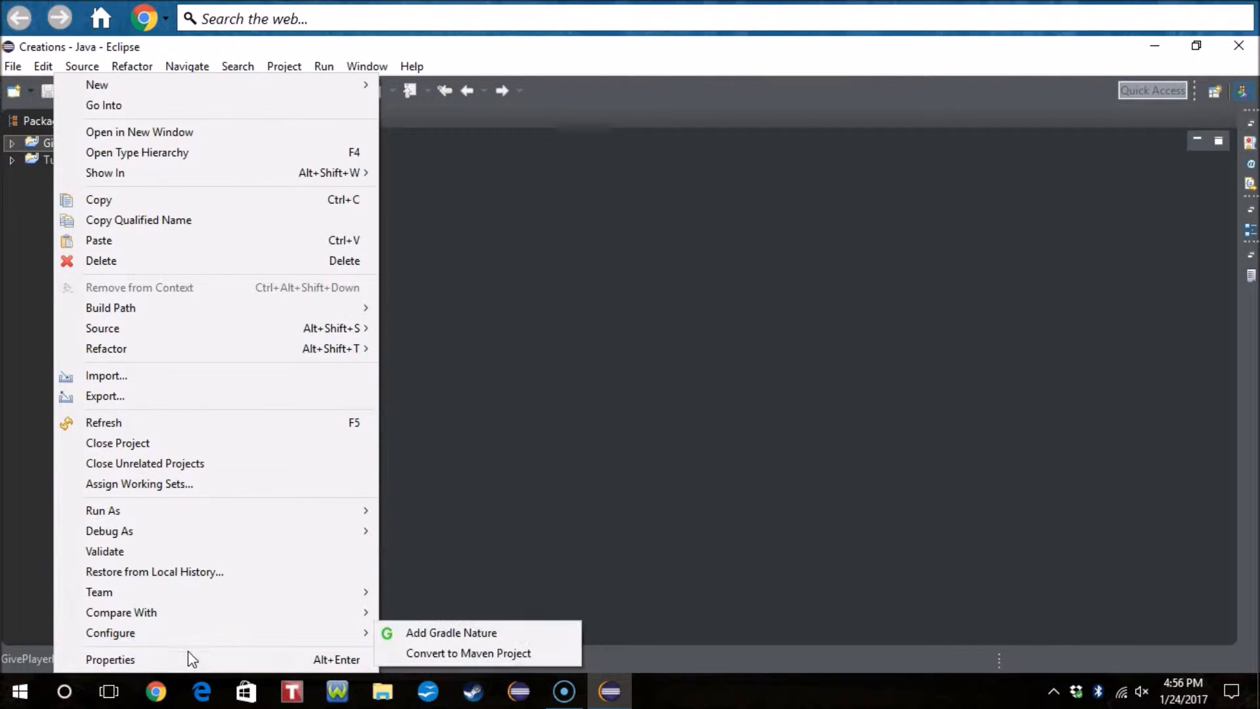
- Add the spigot-api-1.8.8 shaded jar as an external JAR on the project's Java build path
left_click(186, 660)
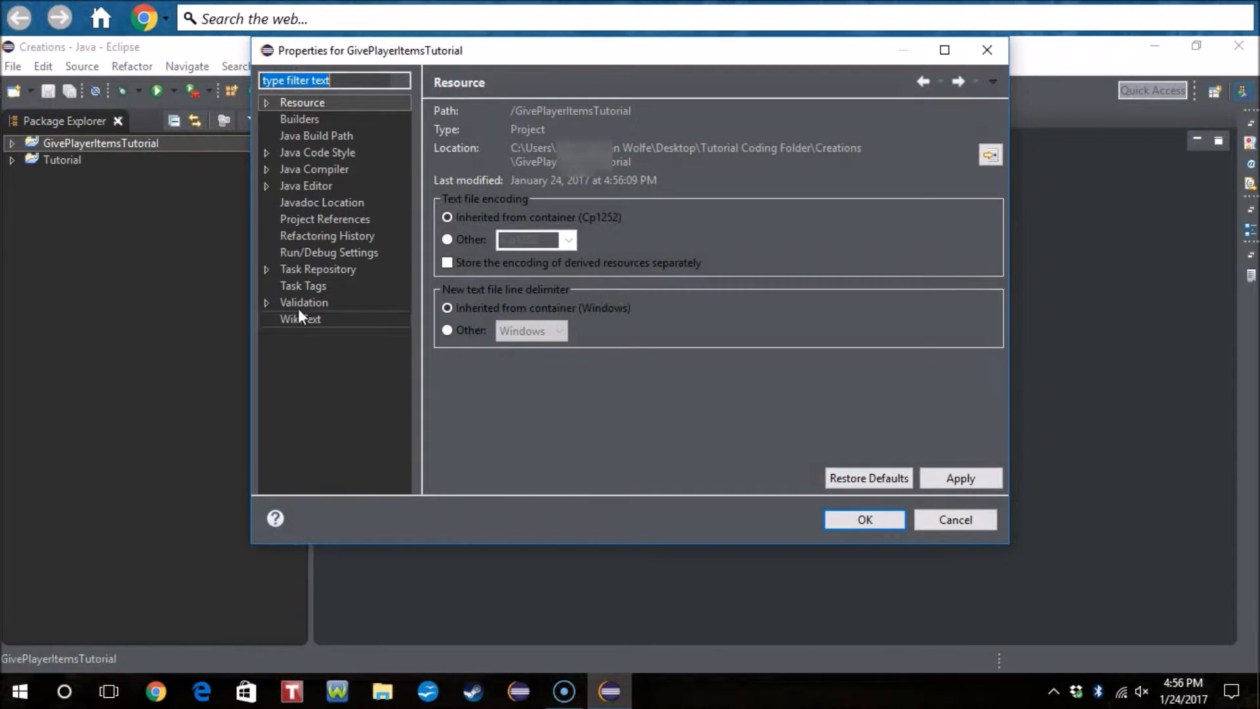
left_click(300, 138)
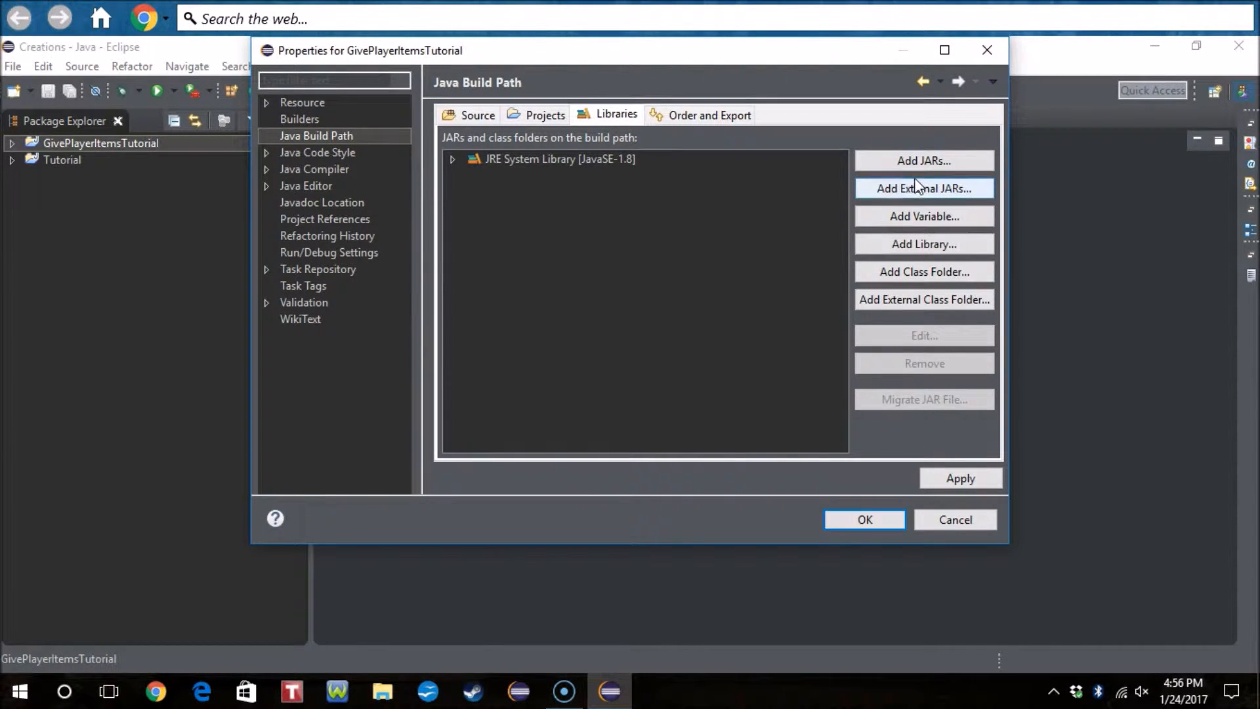
left_click(912, 189)
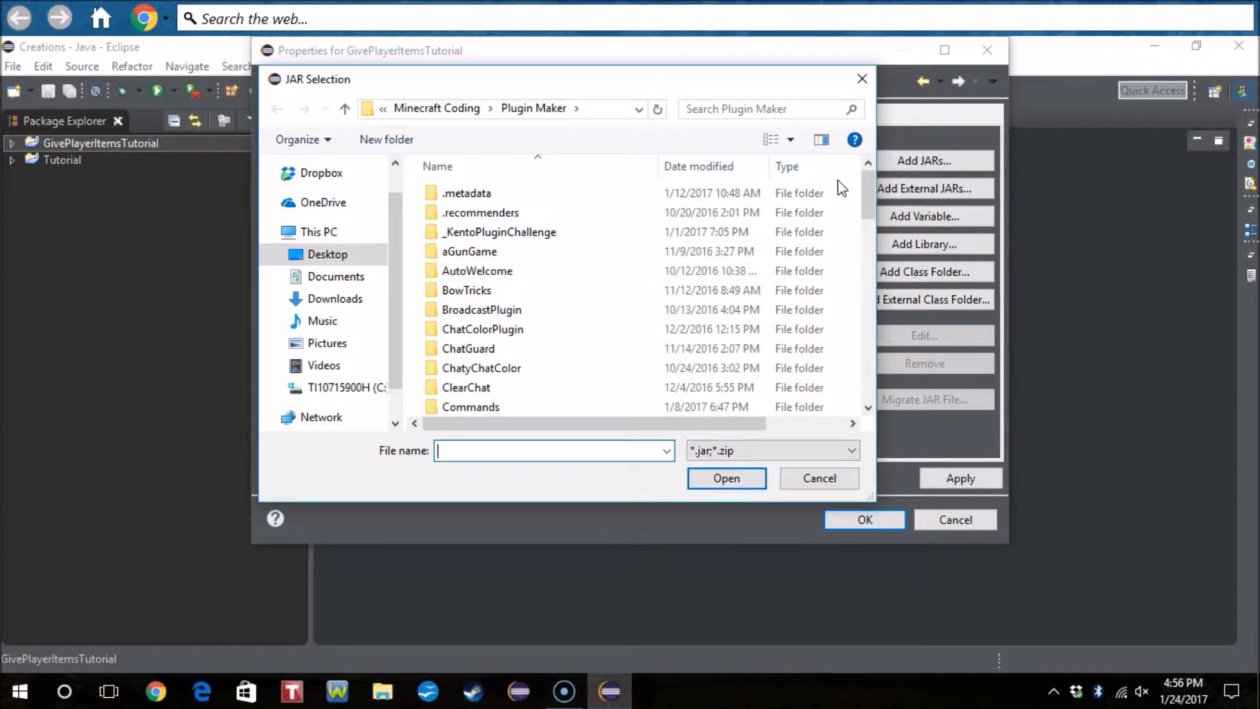
left_click_drag(865, 188, 867, 395)
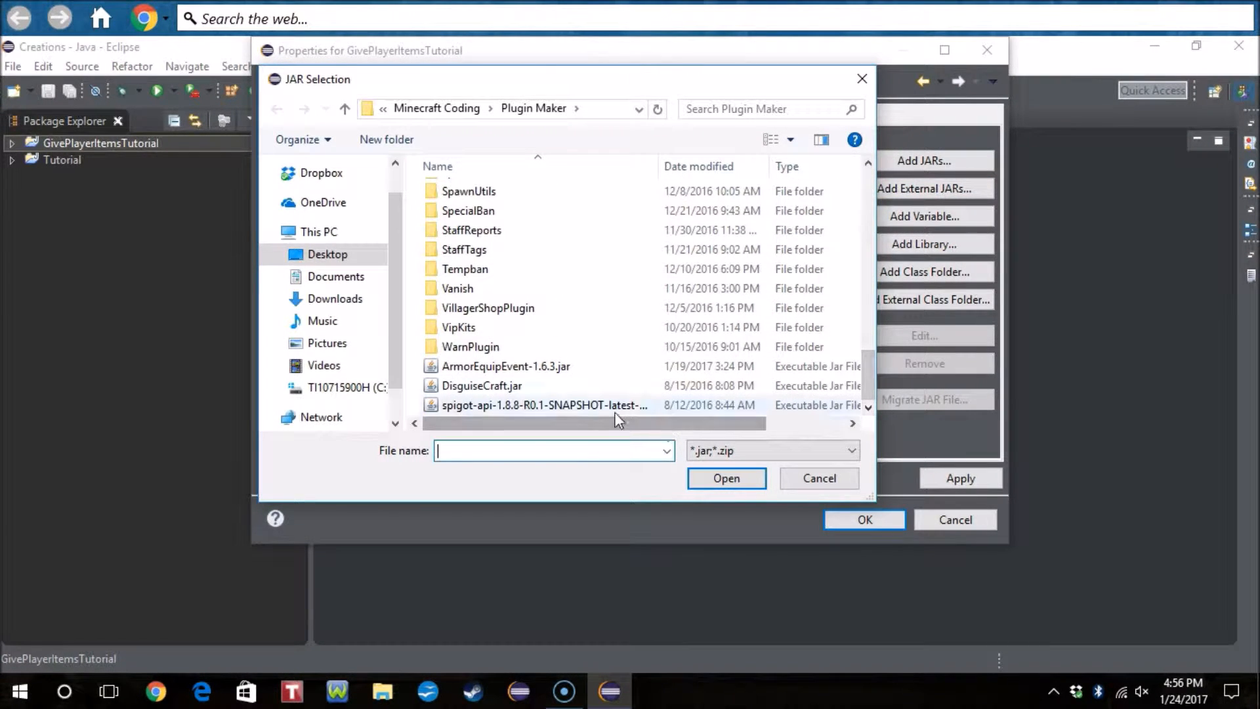
left_click(534, 404)
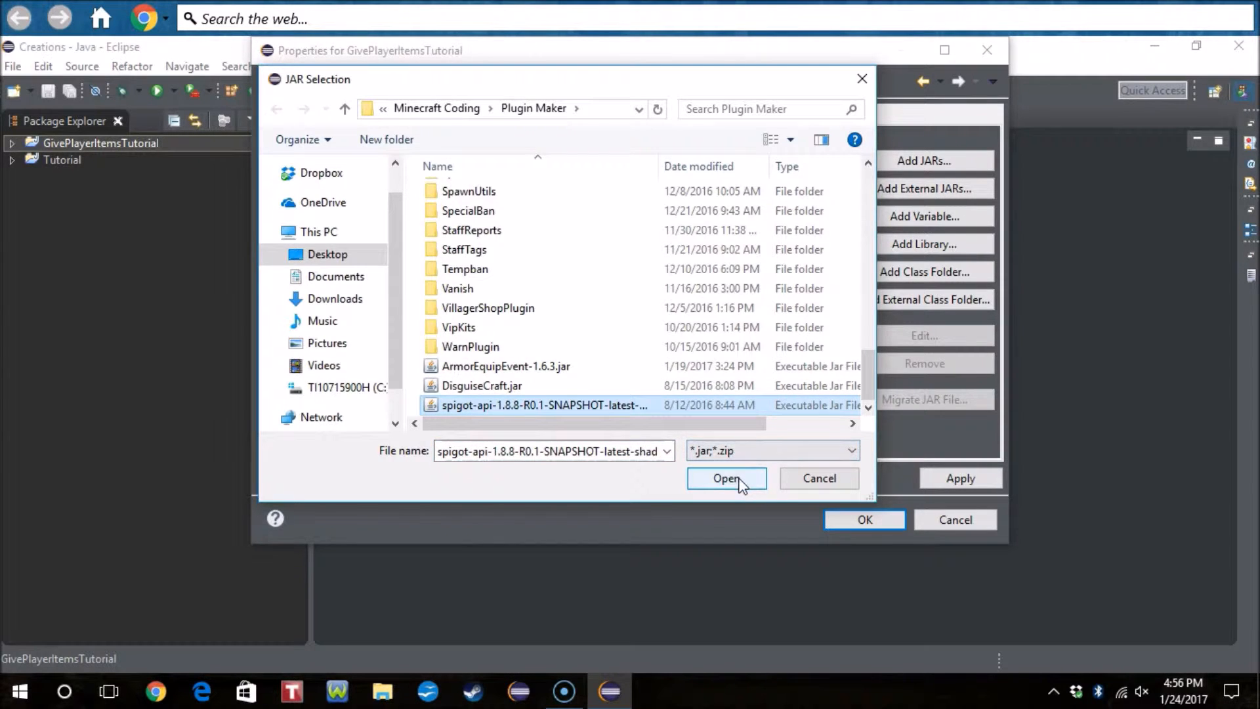
left_click(727, 479)
left_click(950, 478)
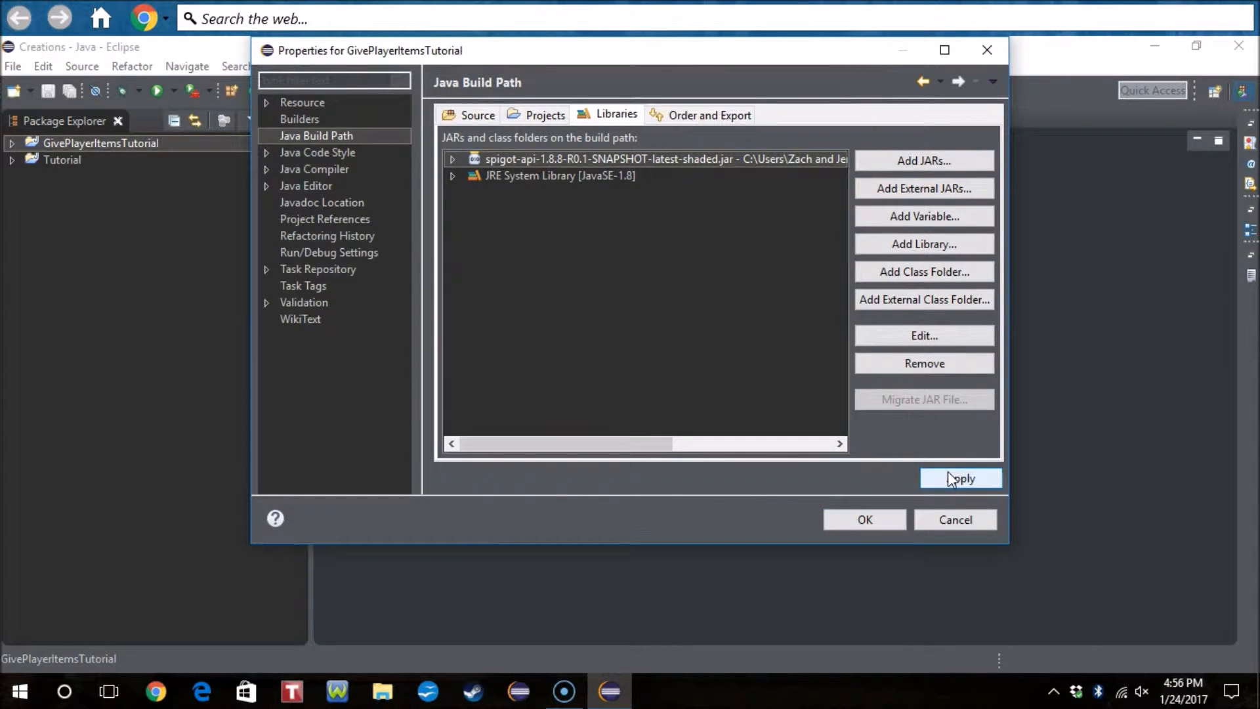
left_click(864, 522)
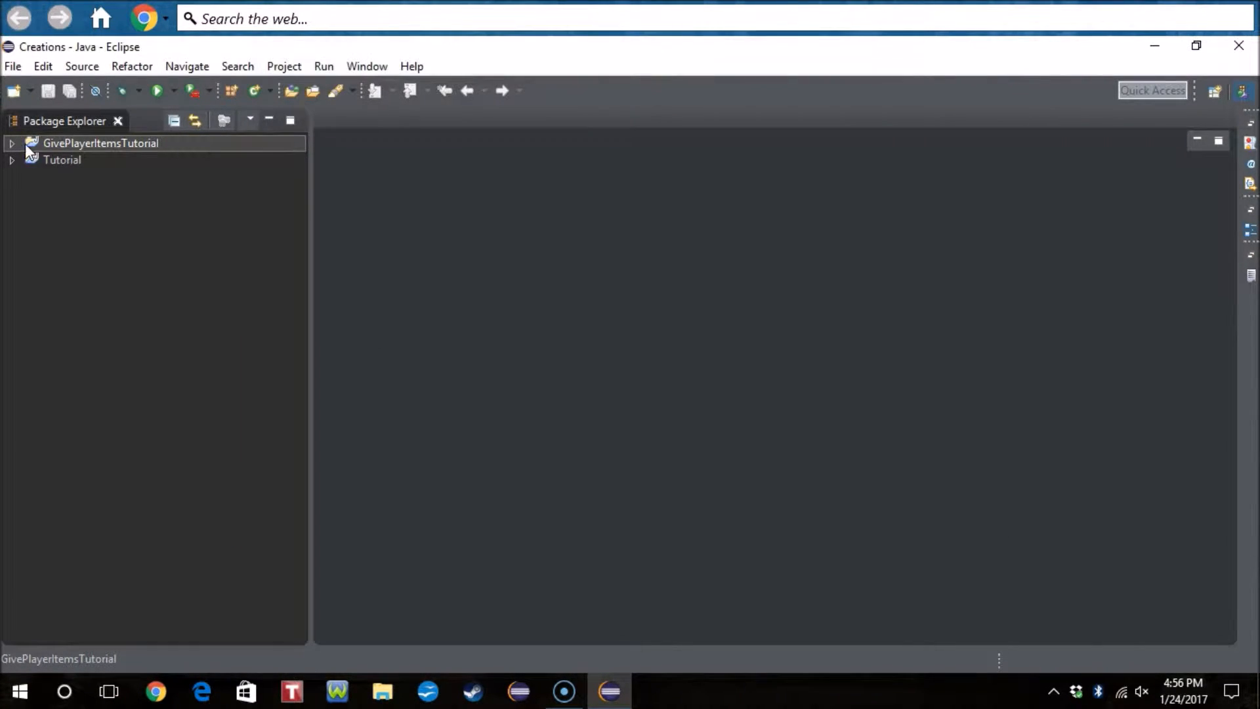
- Expand GivePlayerItemsTutorial to show Referenced Libraries and select its src folder
left_click(10, 144)
left_click(52, 160)
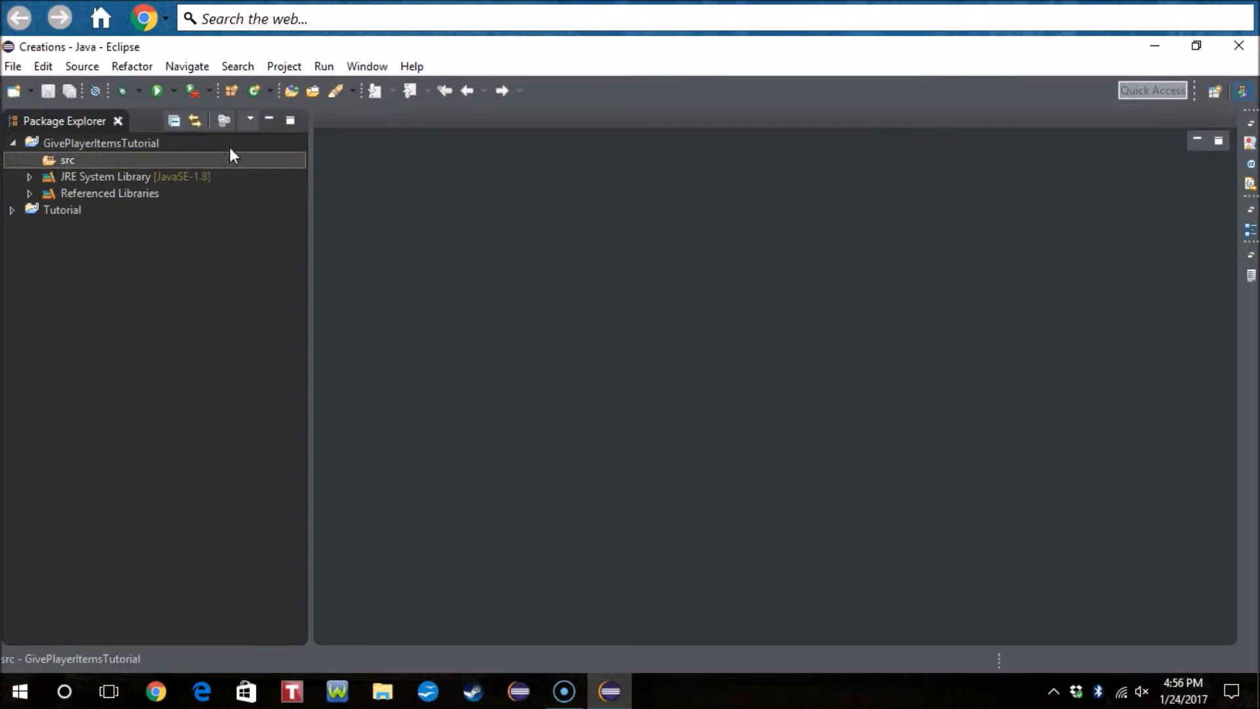
right_click(50, 159)
mouse_move(92, 147)
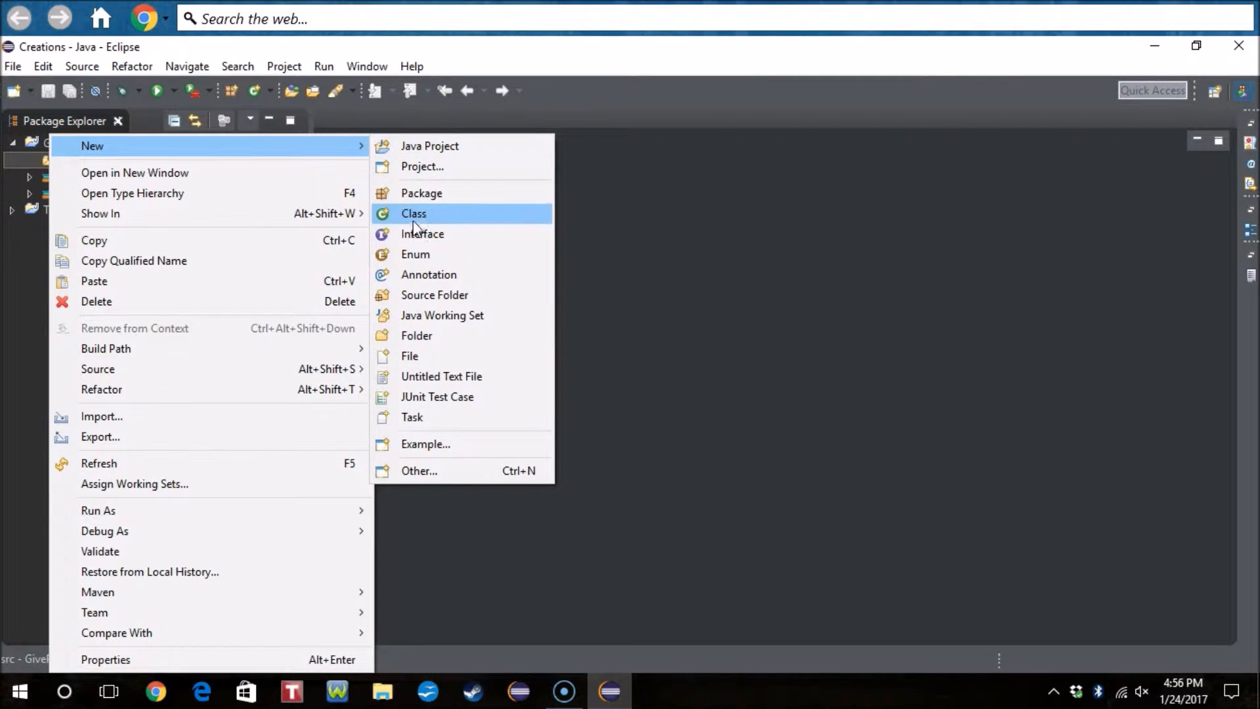
- Create class Main in package com.Cilantro33.GivePlayerItemsTutorial under src
left_click(414, 218)
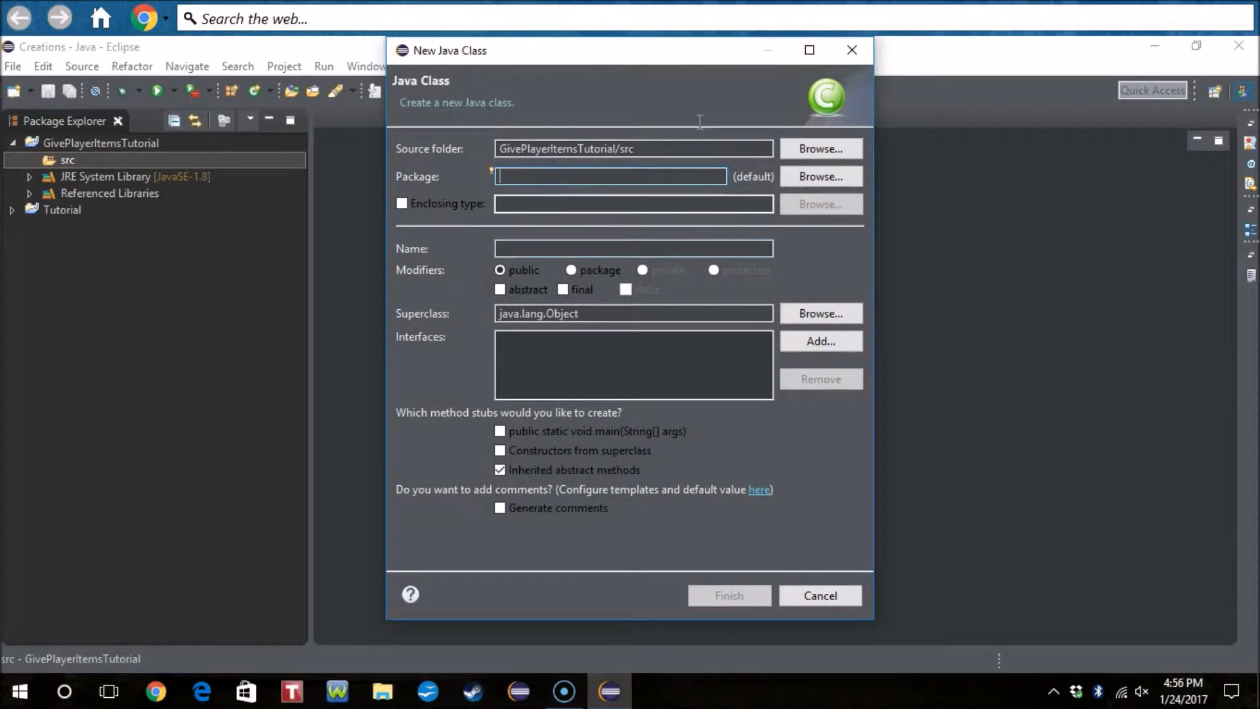
type("com.Cil")
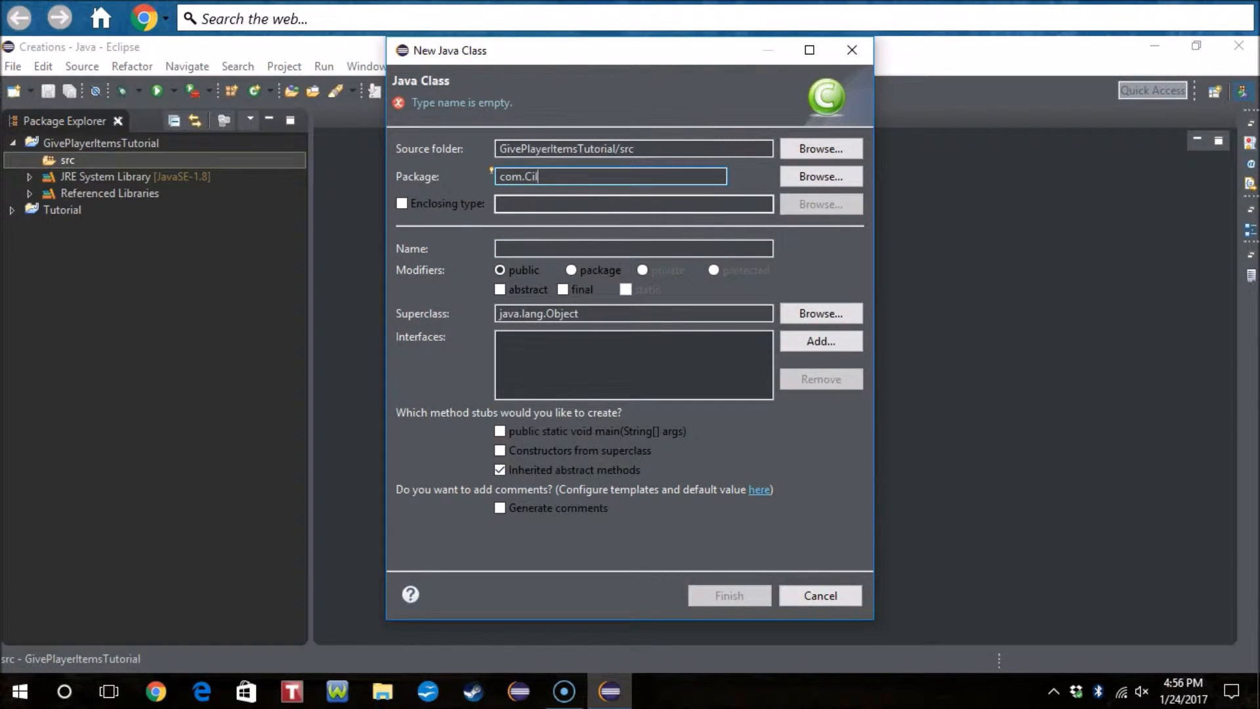
type("antro33.")
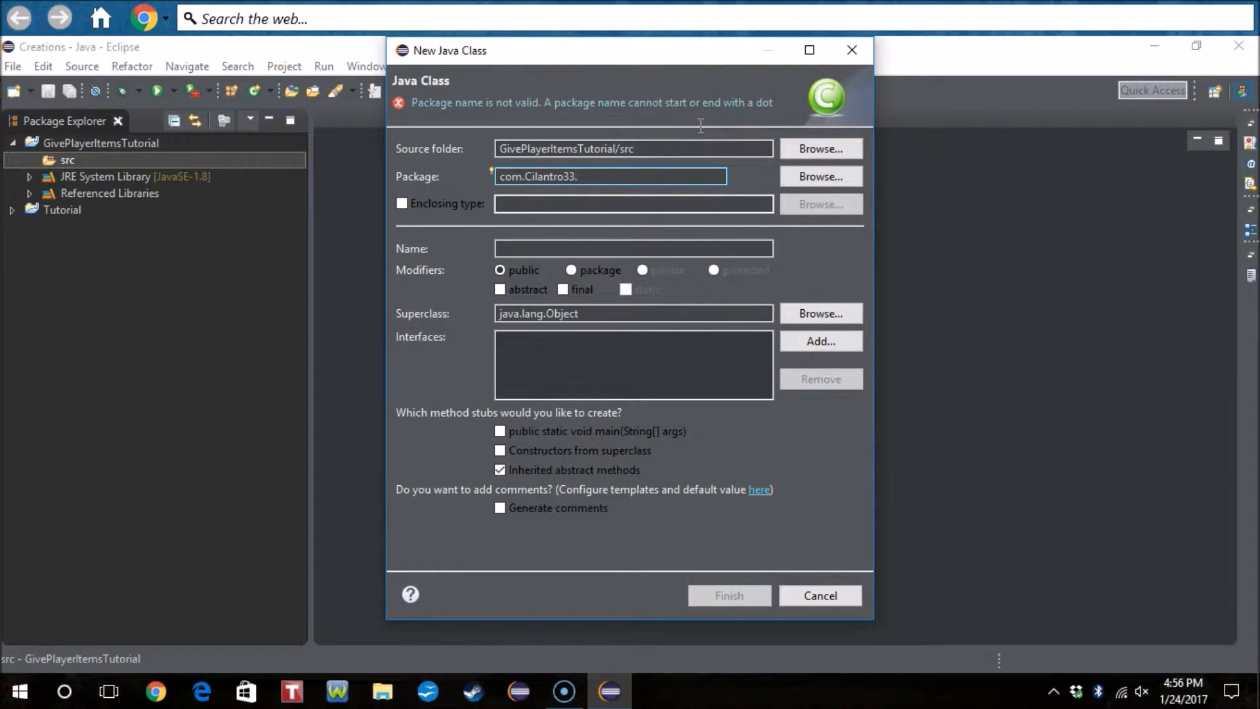
type("GivePlayerIt")
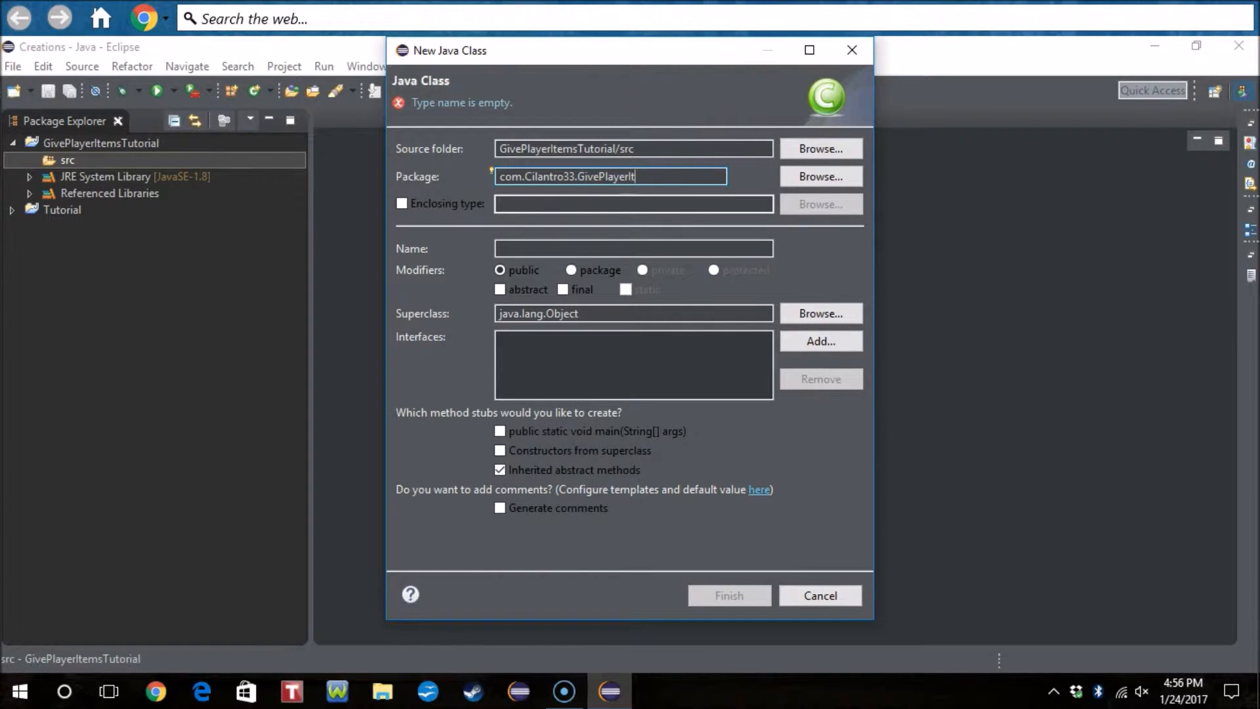
type("emsTut")
type("orial")
left_click(755, 248)
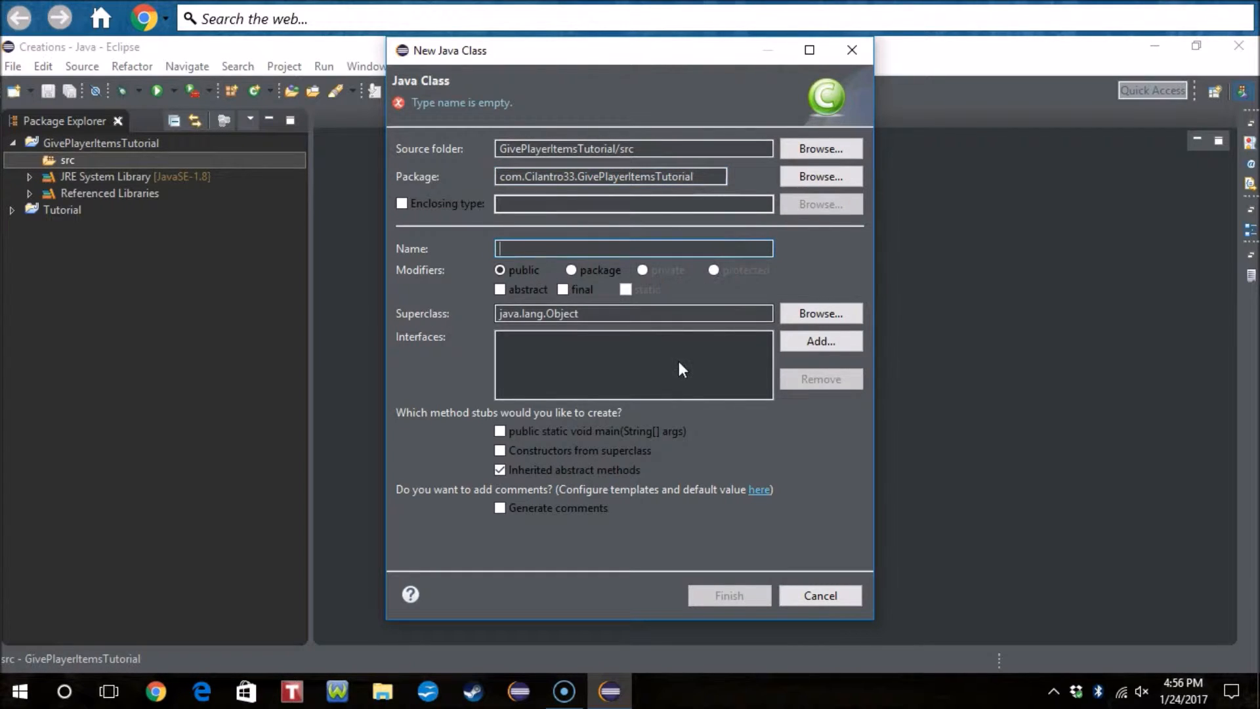
type("Main")
key("Return")
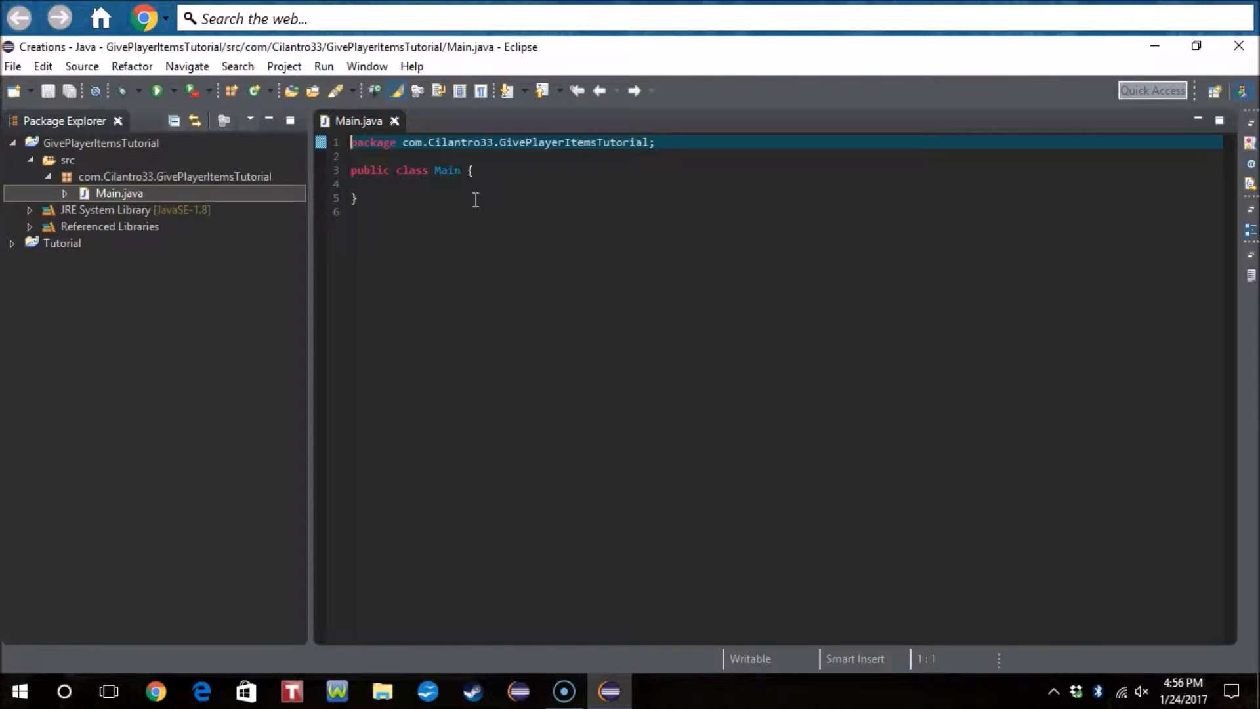
- Make Main implement Listener, import Listener and JavaPlugin, and save
left_click(469, 171)
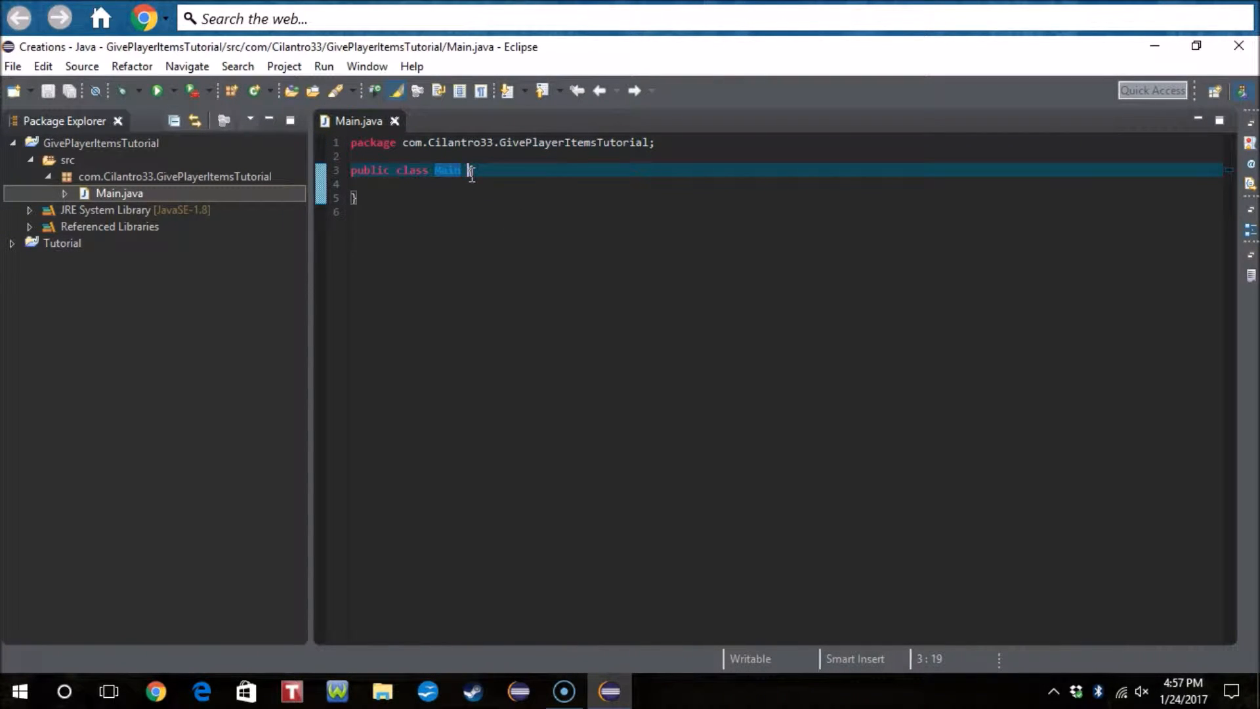
type("extends ")
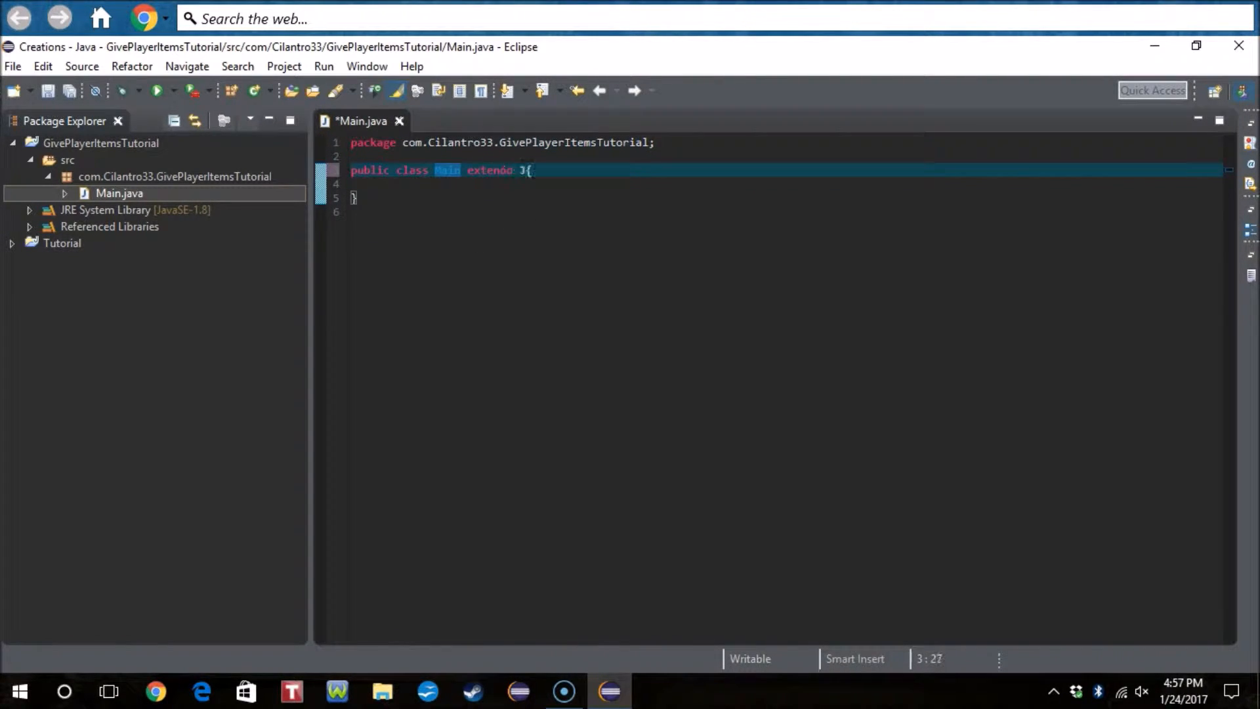
type("JavaPlugin")
type(" implemene")
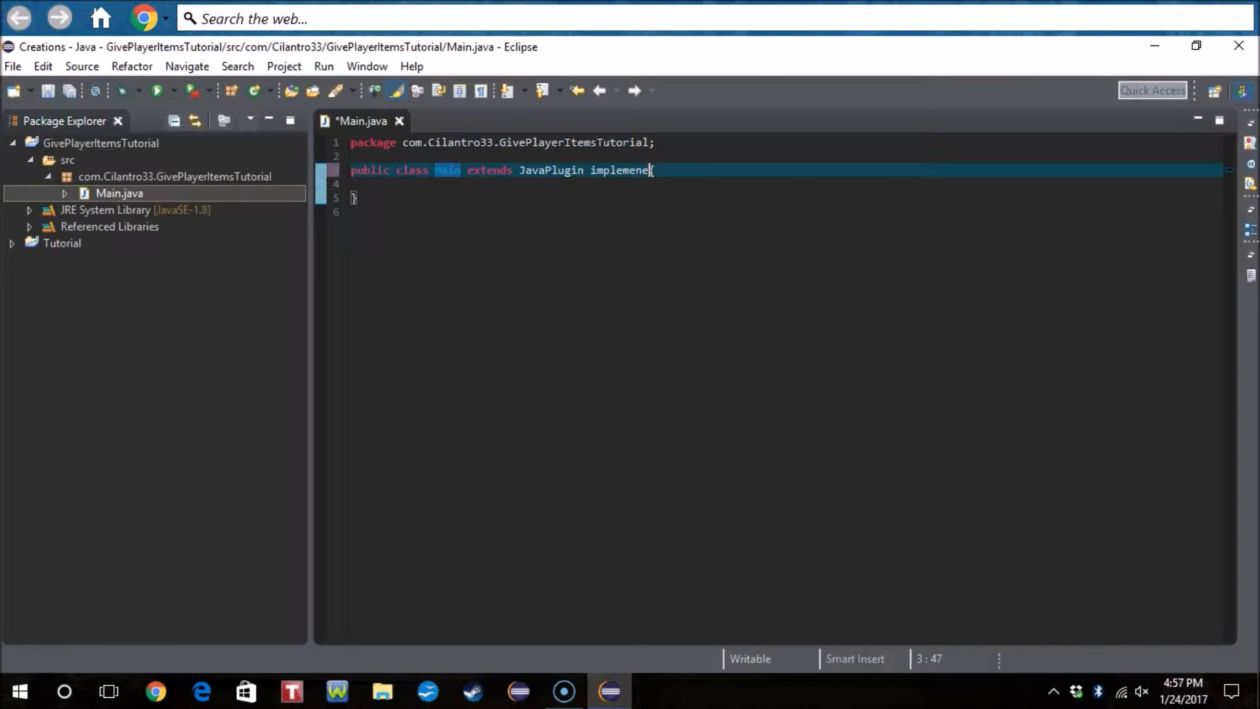
key("BackSpace")
type("ts")
type(" Listene")
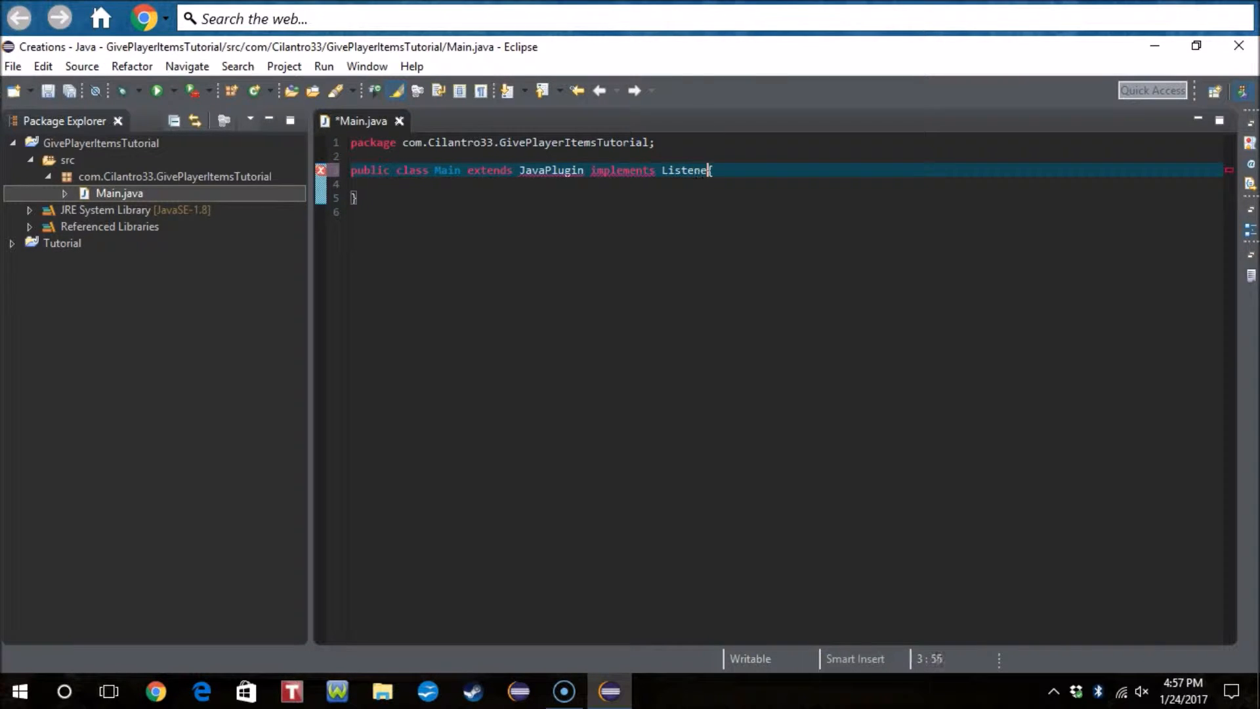
type("r")
key("Return")
key("Return")
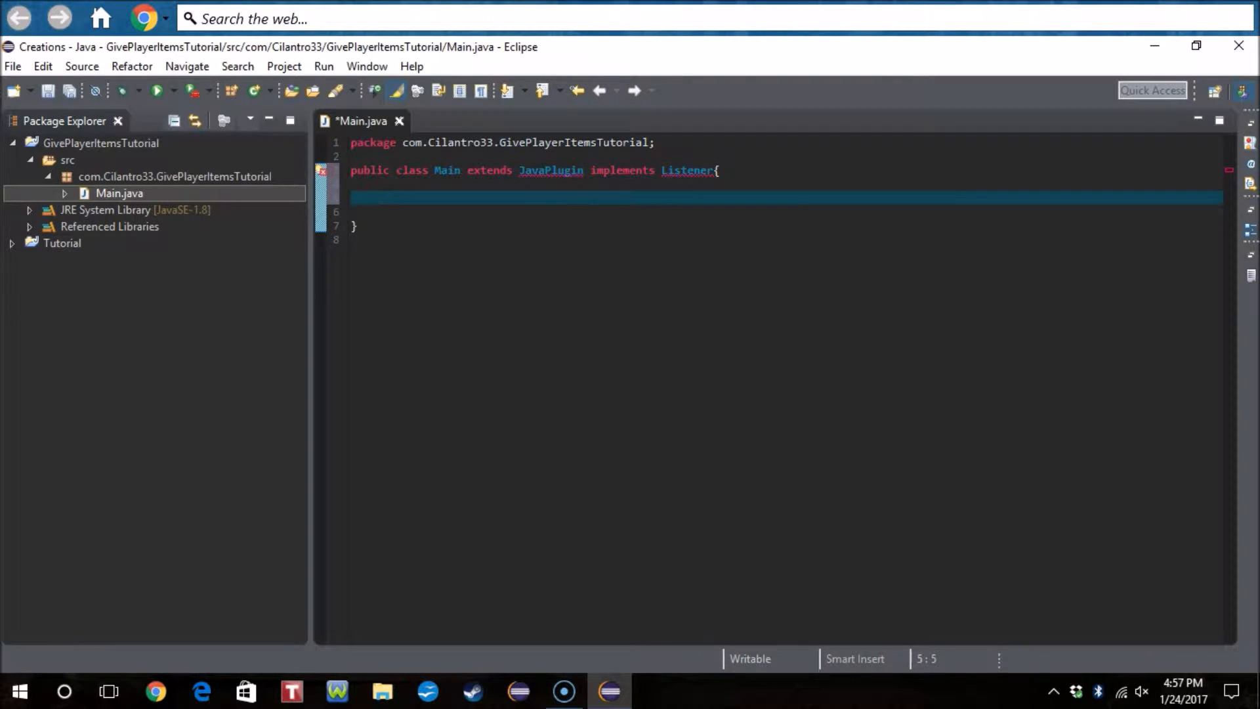
key("ctrl+shift+o")
key("ctrl+s")
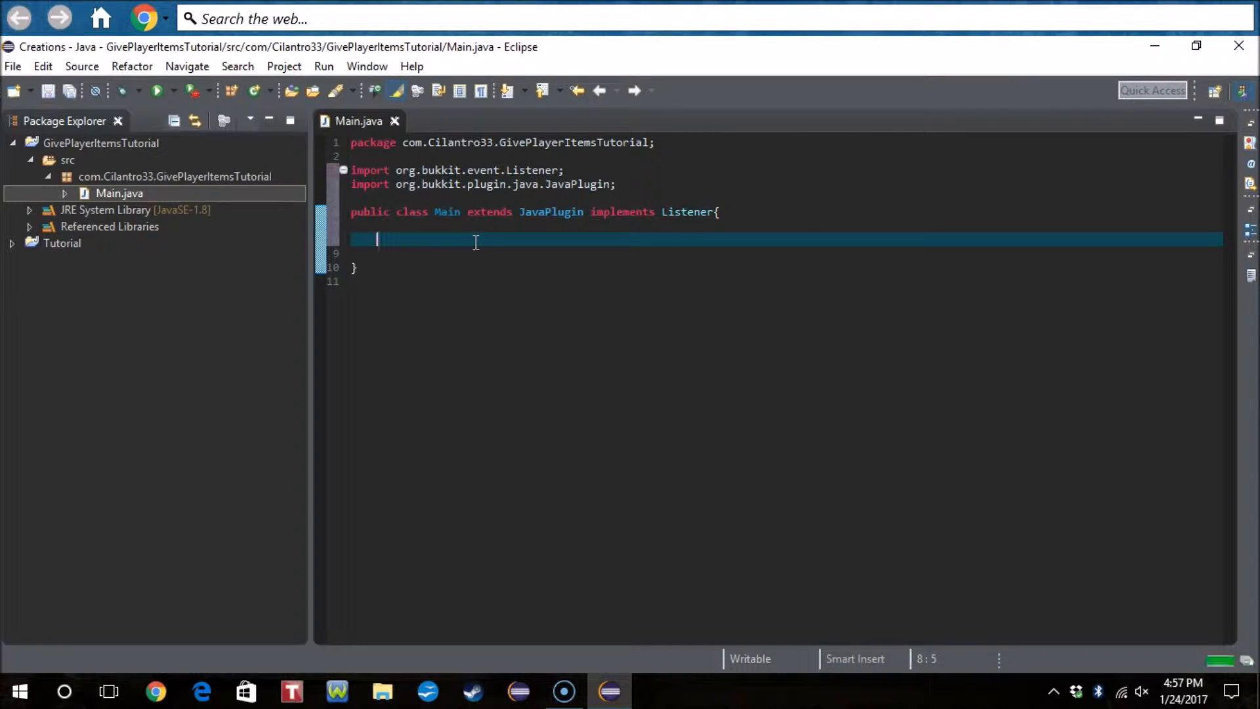
type("publi")
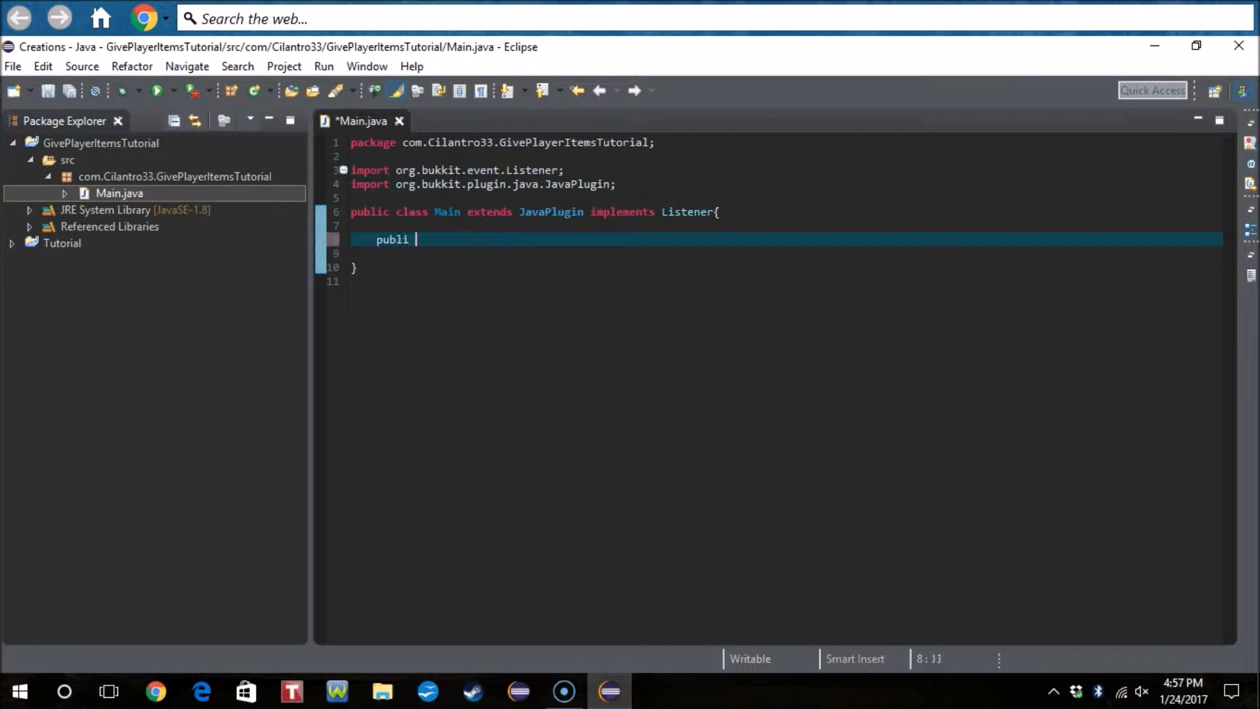
type("c void onE")
type("nable(")
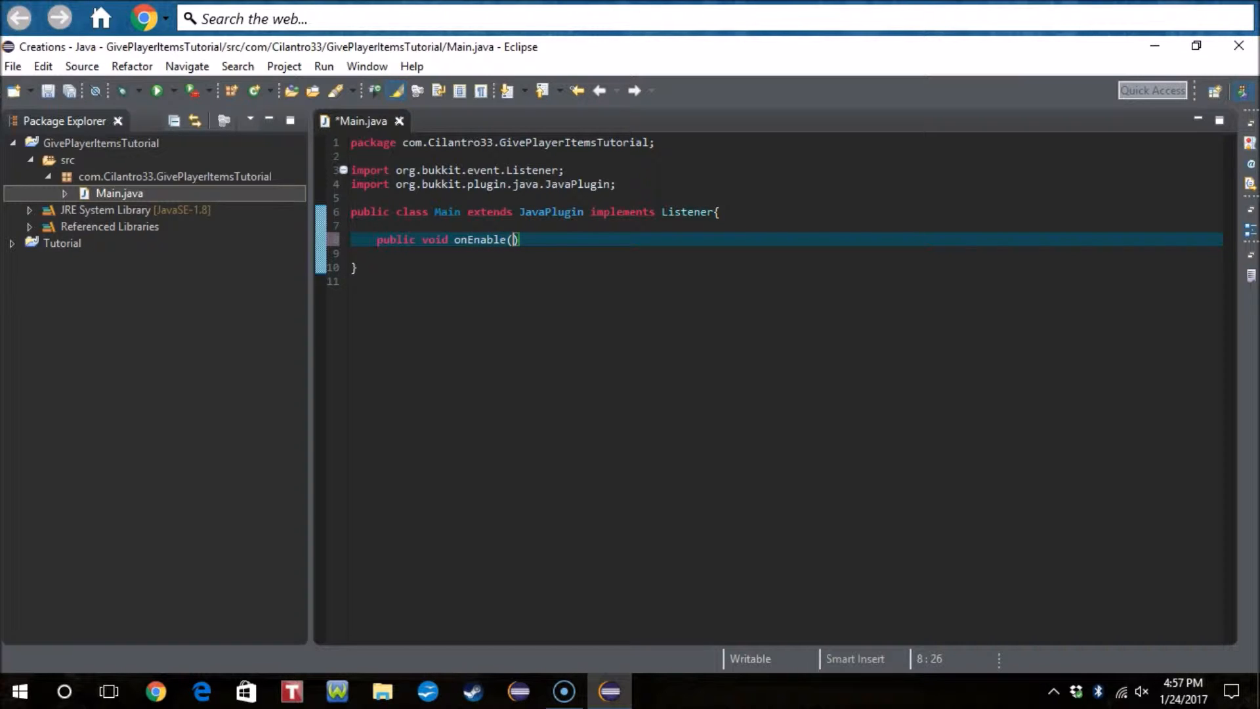
type(")  {}")
- Write onEnable calling getServer().getPluginManager().registerEvents(this, this)
key("Left")
key("Return")
type("this")
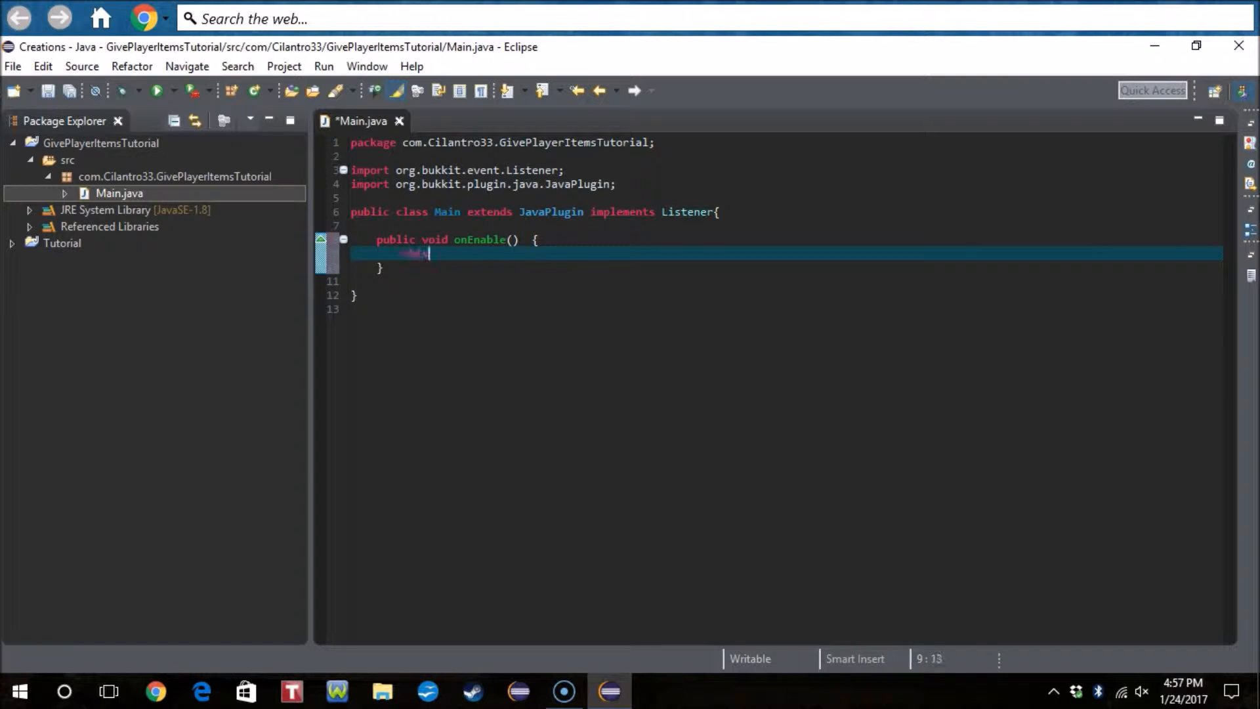
type(".")
type("g")
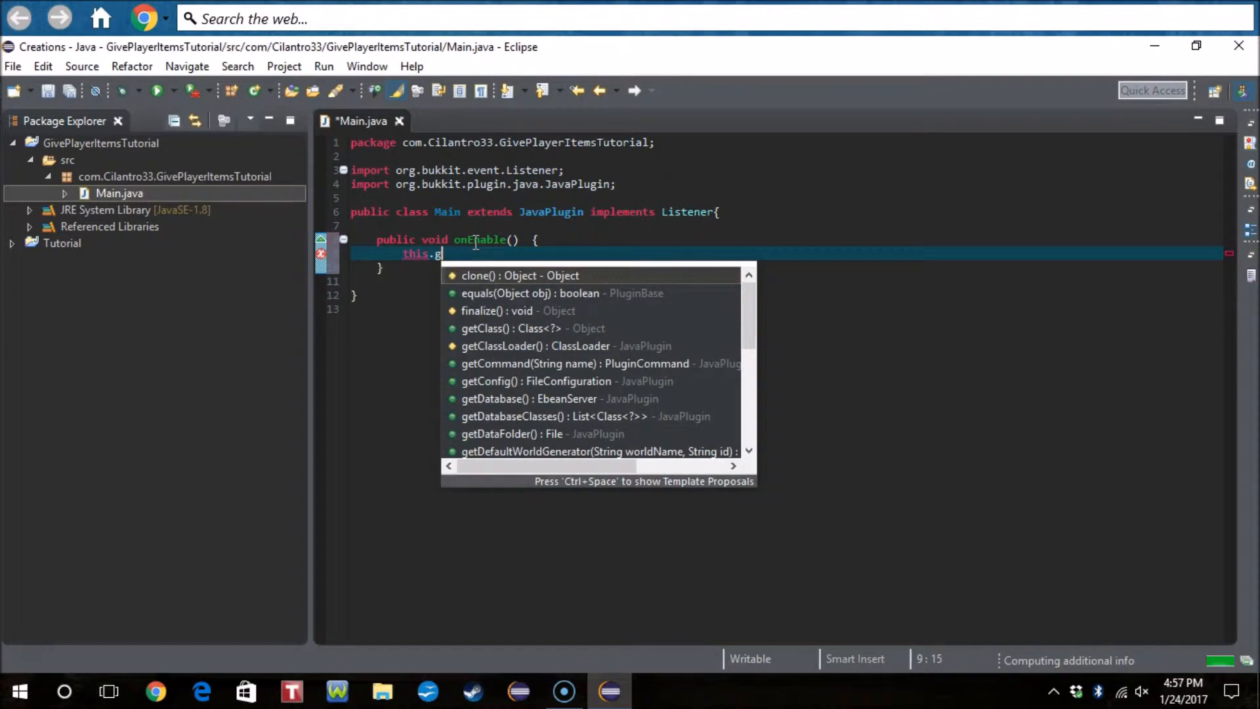
type("etServer")
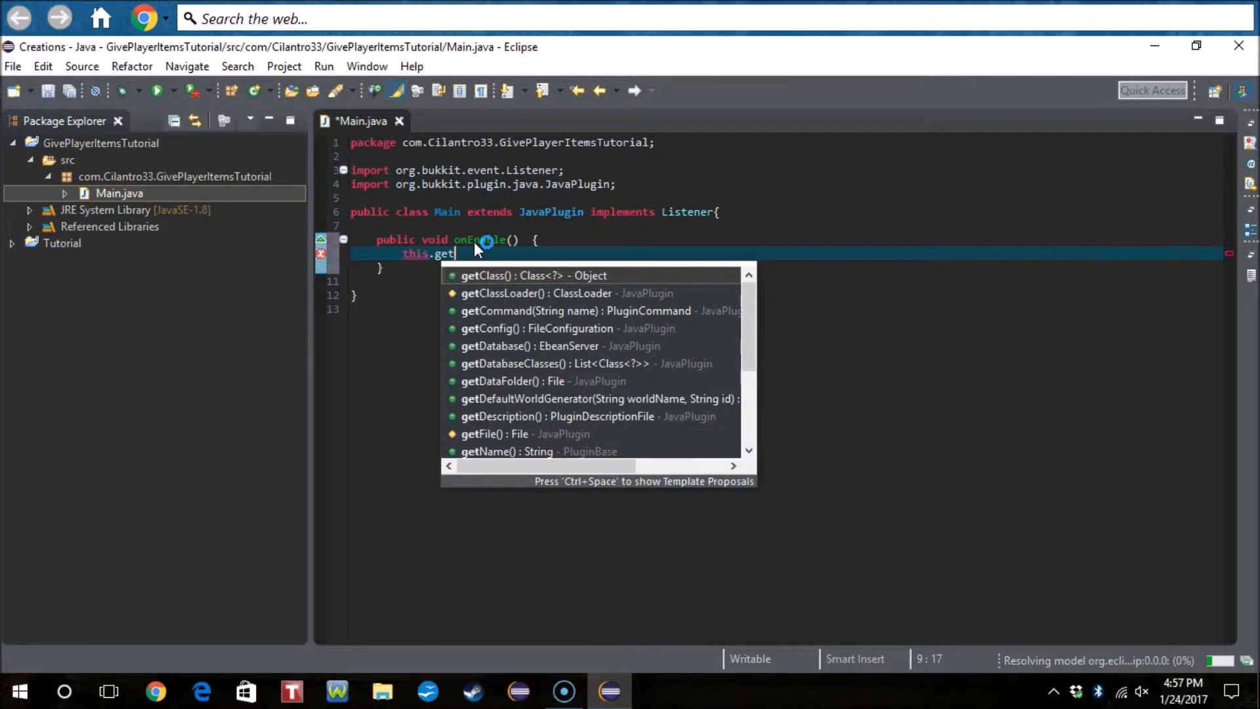
key("Return")
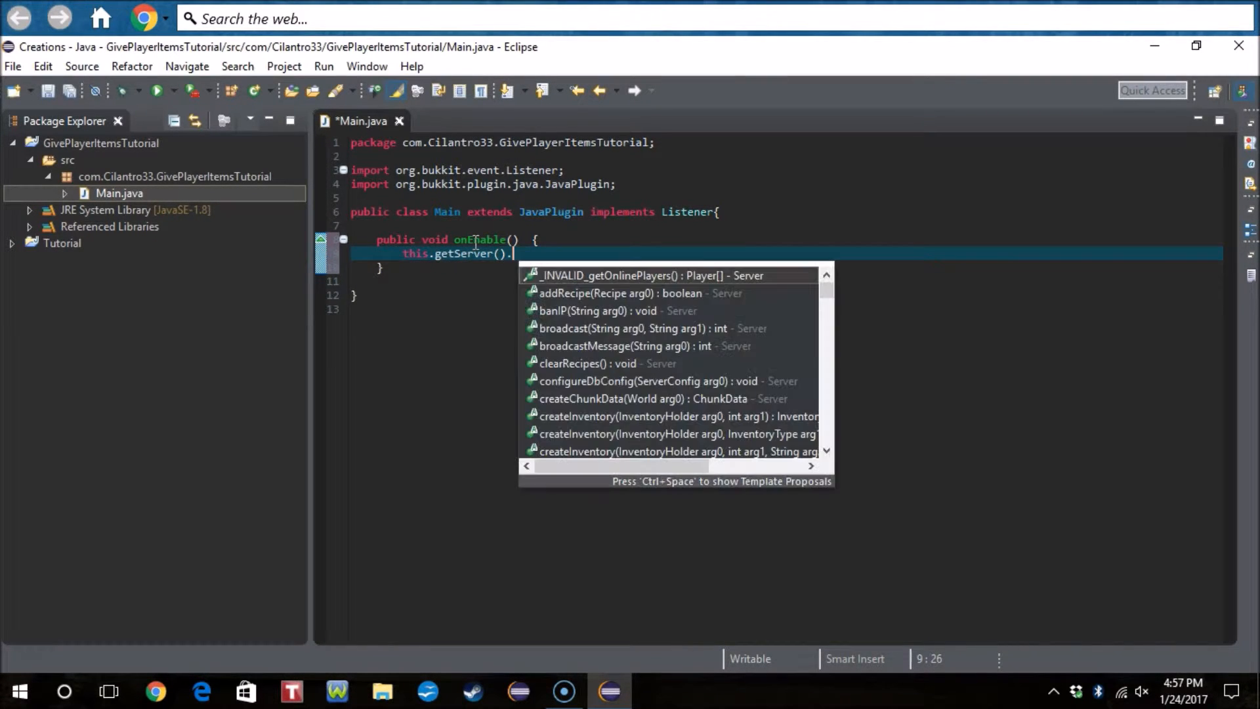
type("getPlug")
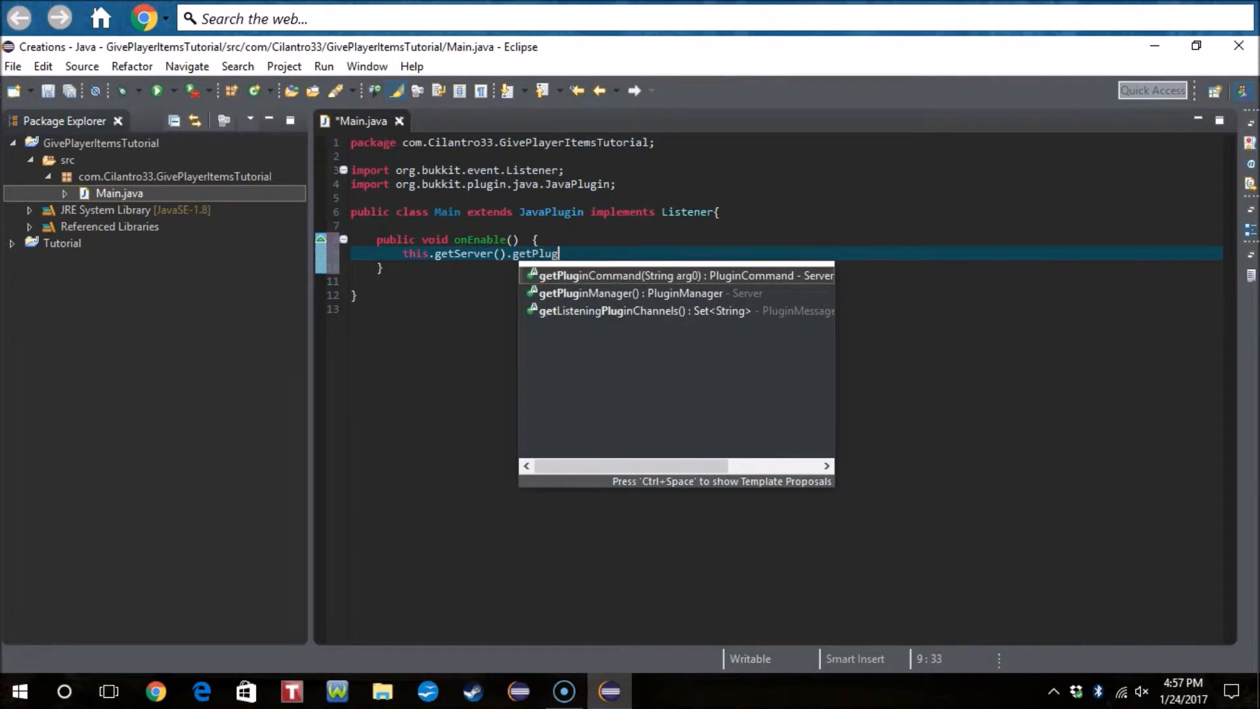
key("Down")
key("Return")
type(".regi")
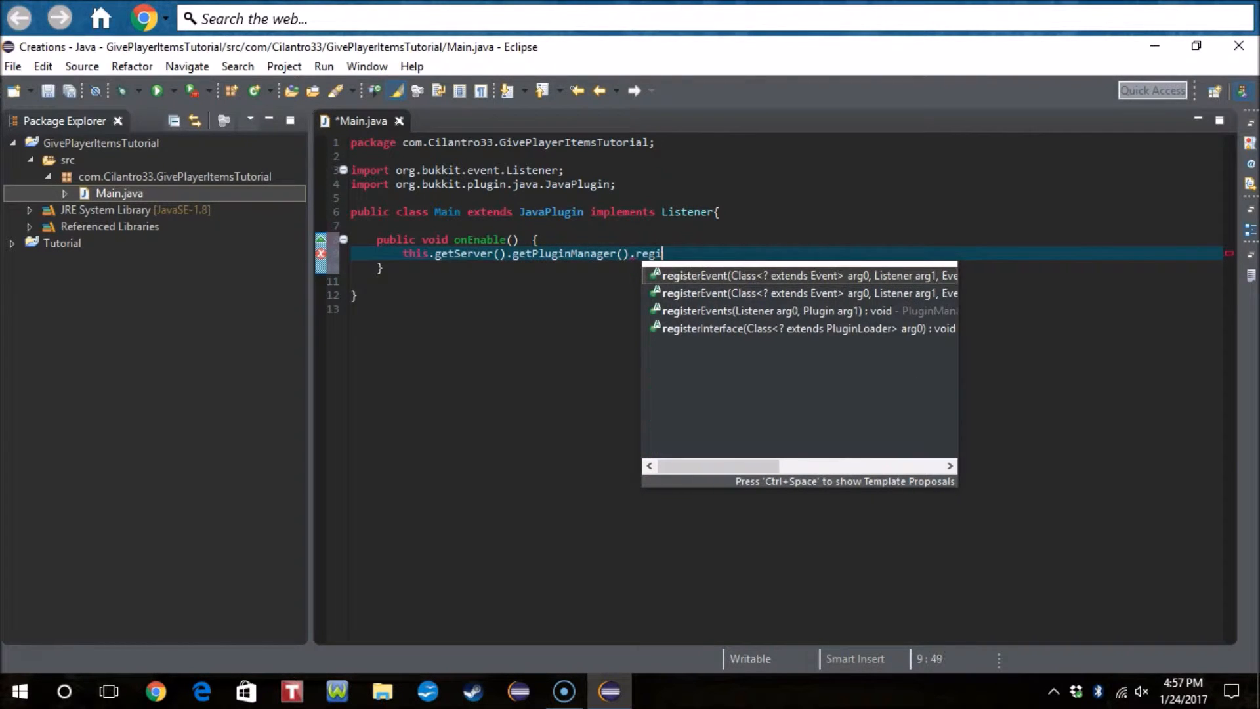
key("Down")
key("Down")
key("Return")
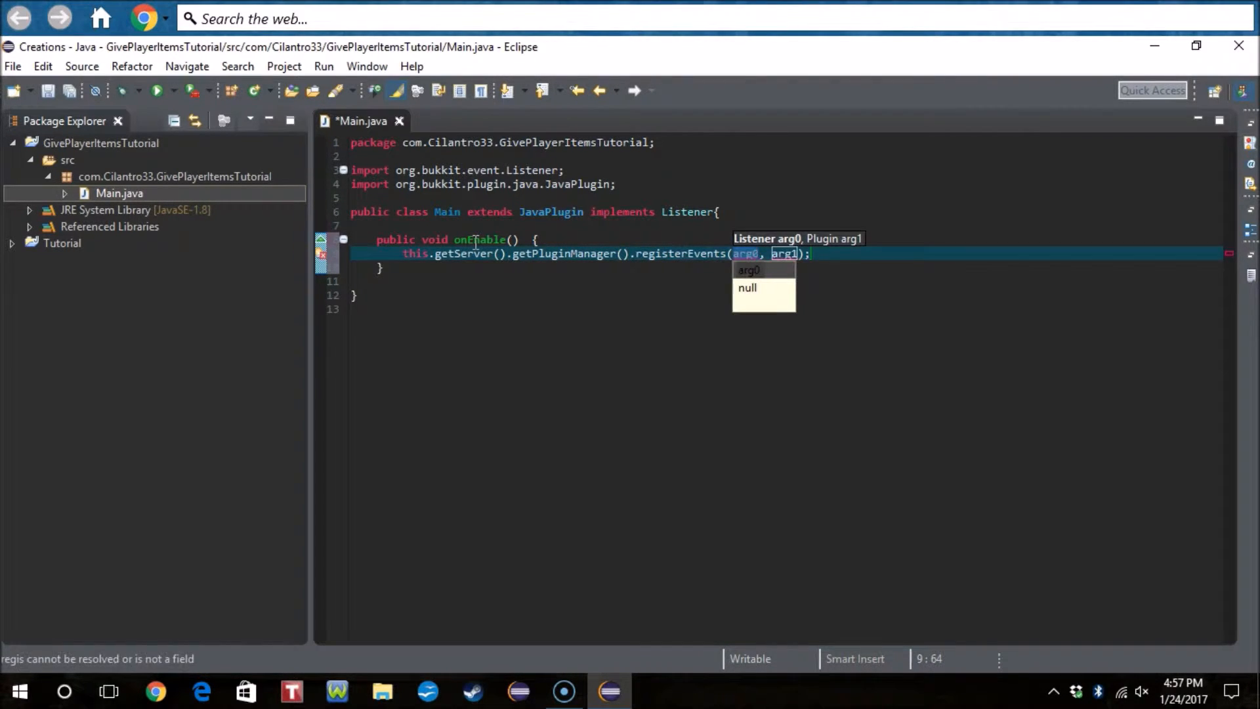
type("this")
key("Tab")
type("this")
key("Return")
key("Return")
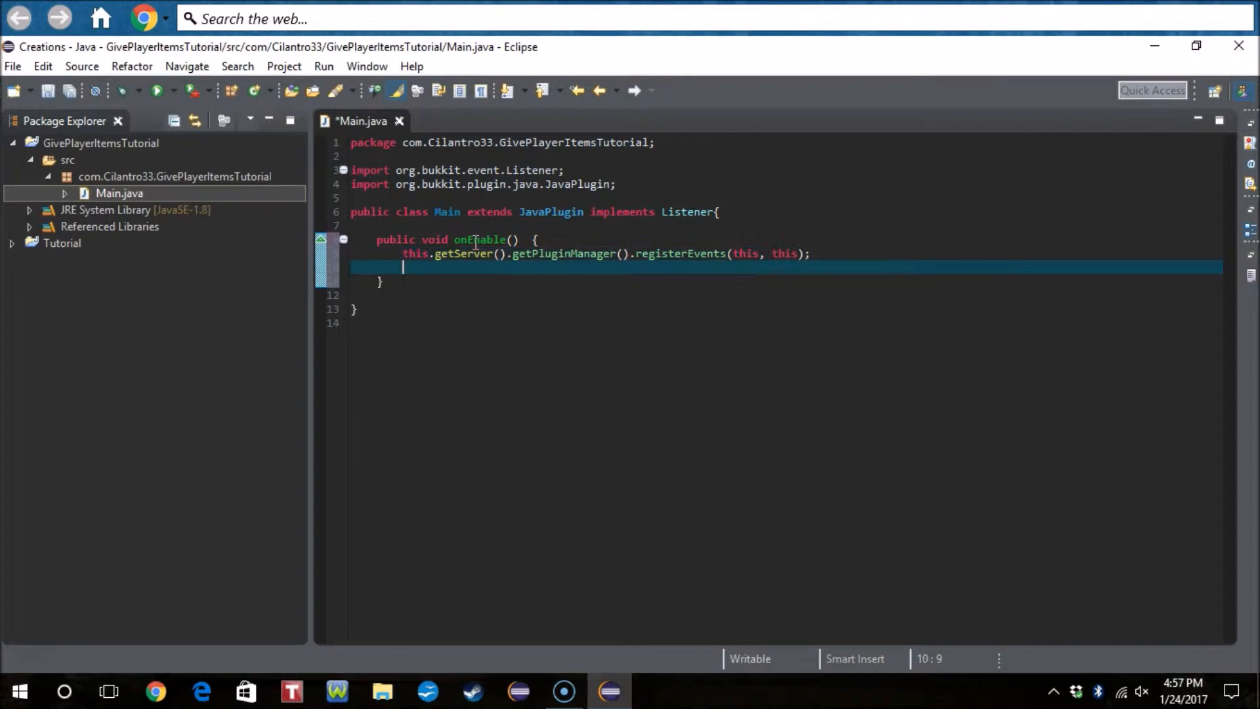
key("BackSpace")
key("BackSpace")
key("BackSpace")
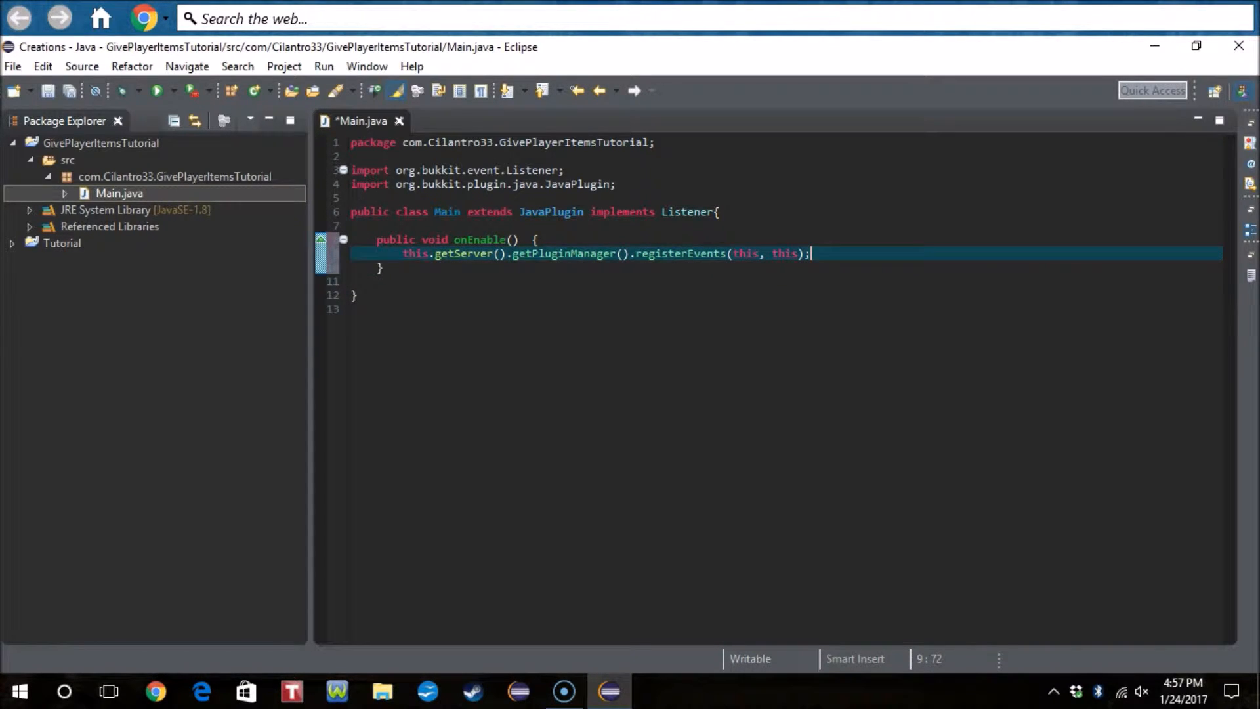
key("Down")
key("Down")
- Add an empty onDisable method below onEnable
key("Return")
key("Return")
key("Up")
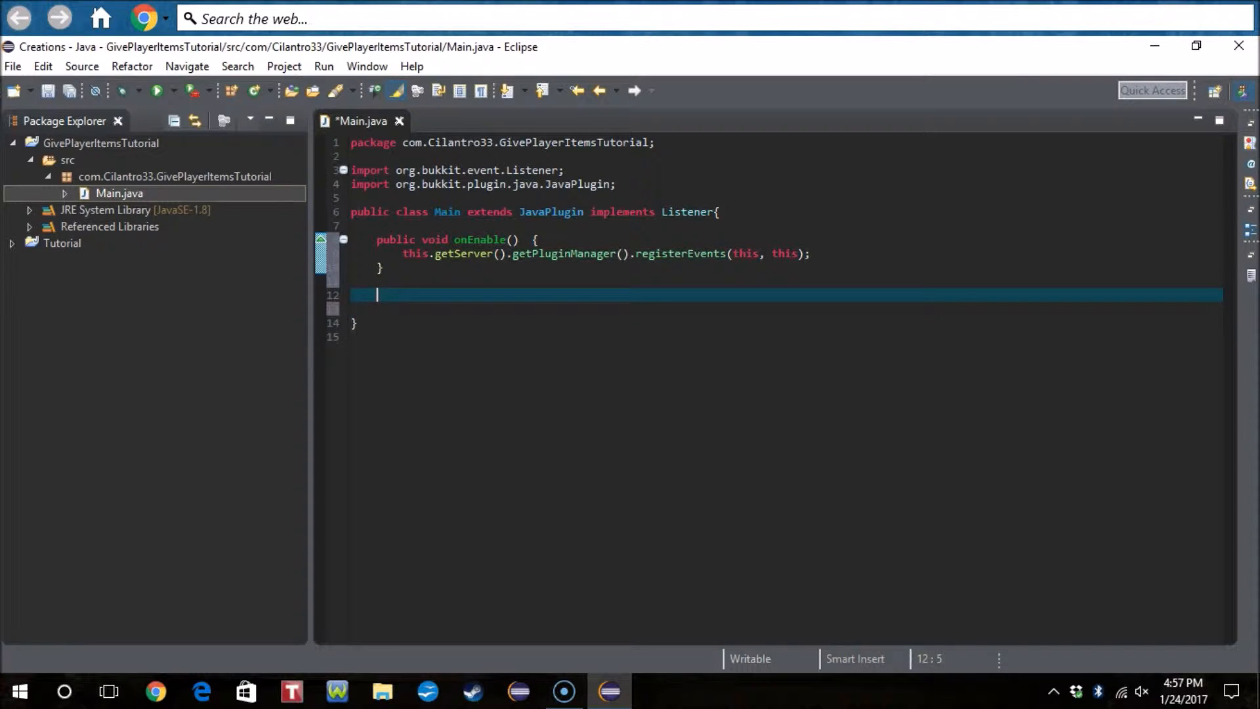
type("public void on")
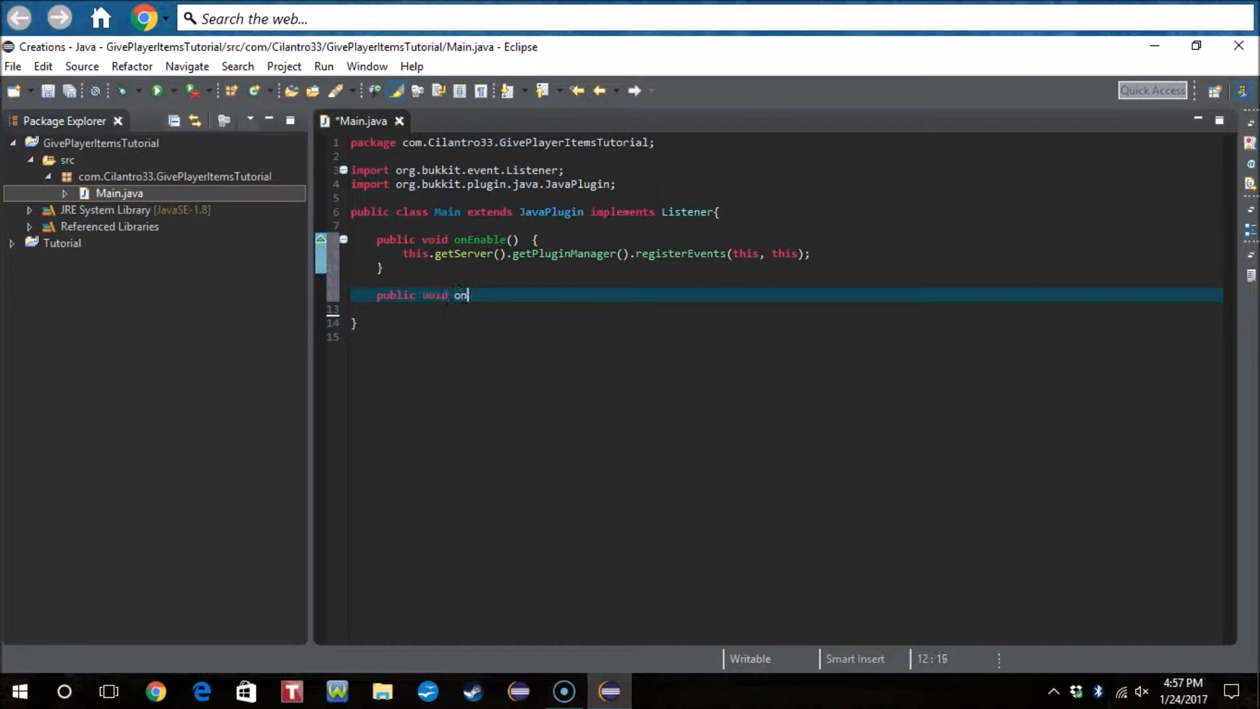
type("Disable")
type("()  {}")
key("Return")
key("Return")
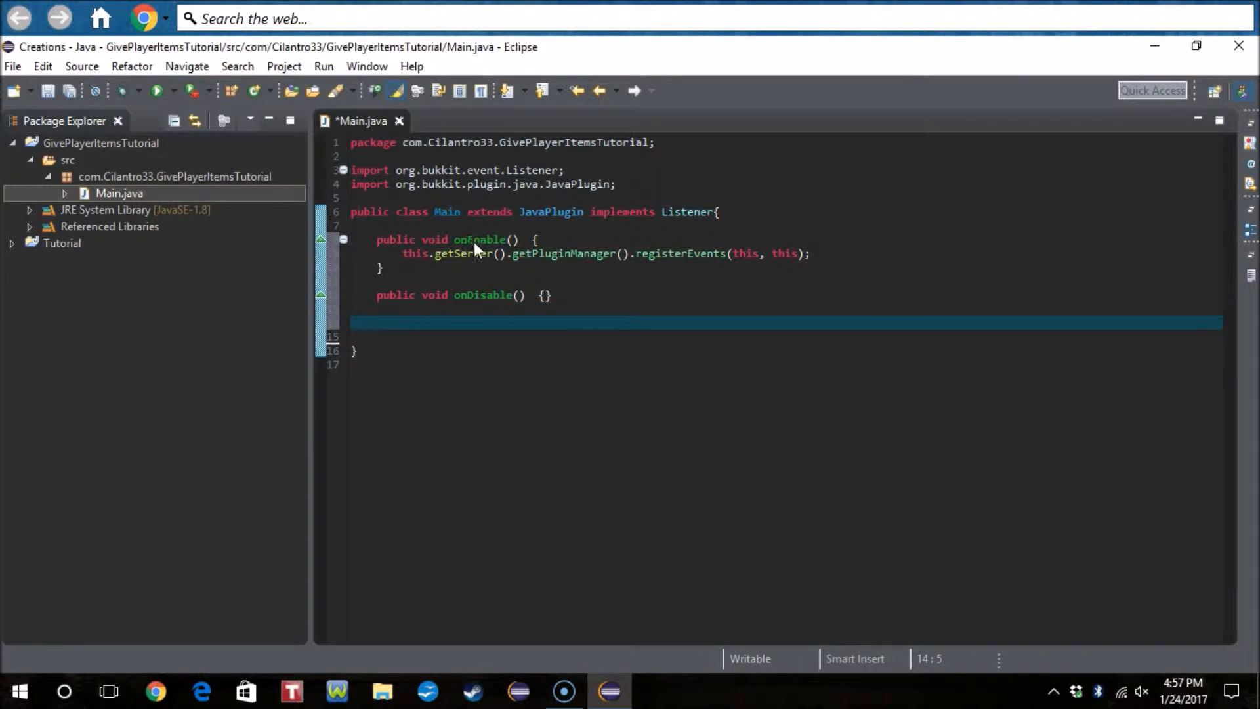
key("ctrl+s")
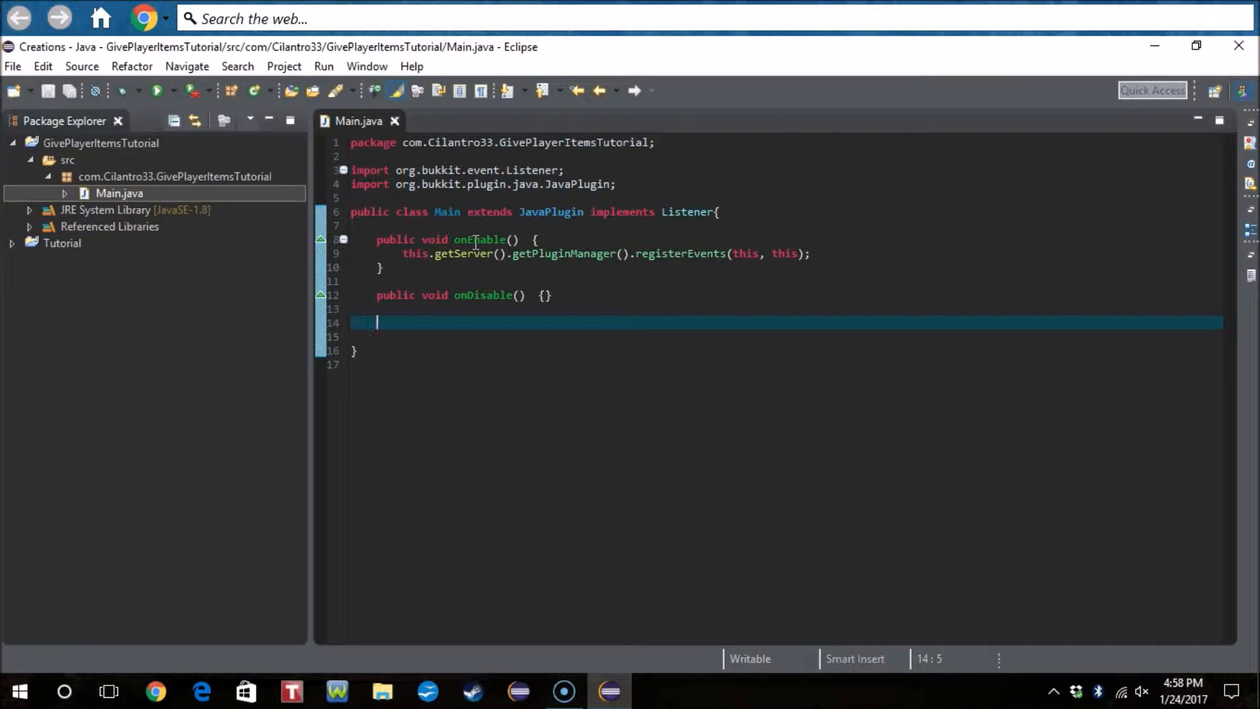
type("@E")
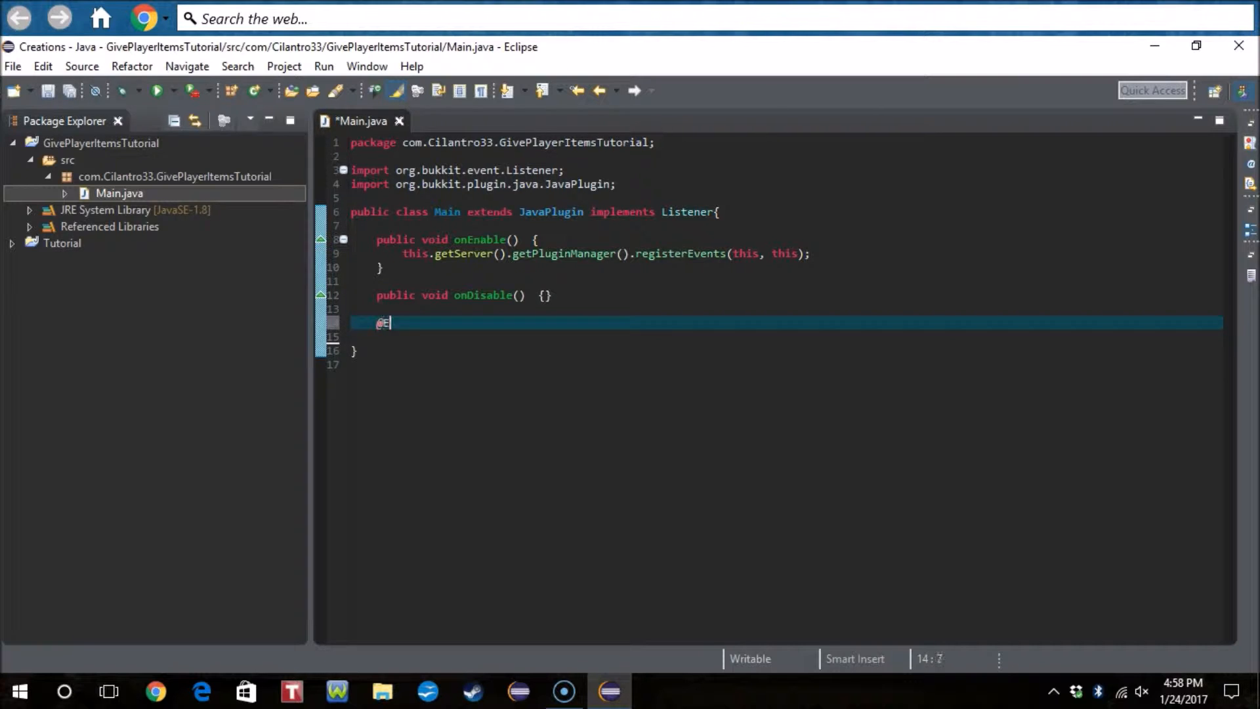
type("ventHan")
type("dler")
key("Return")
type("publ")
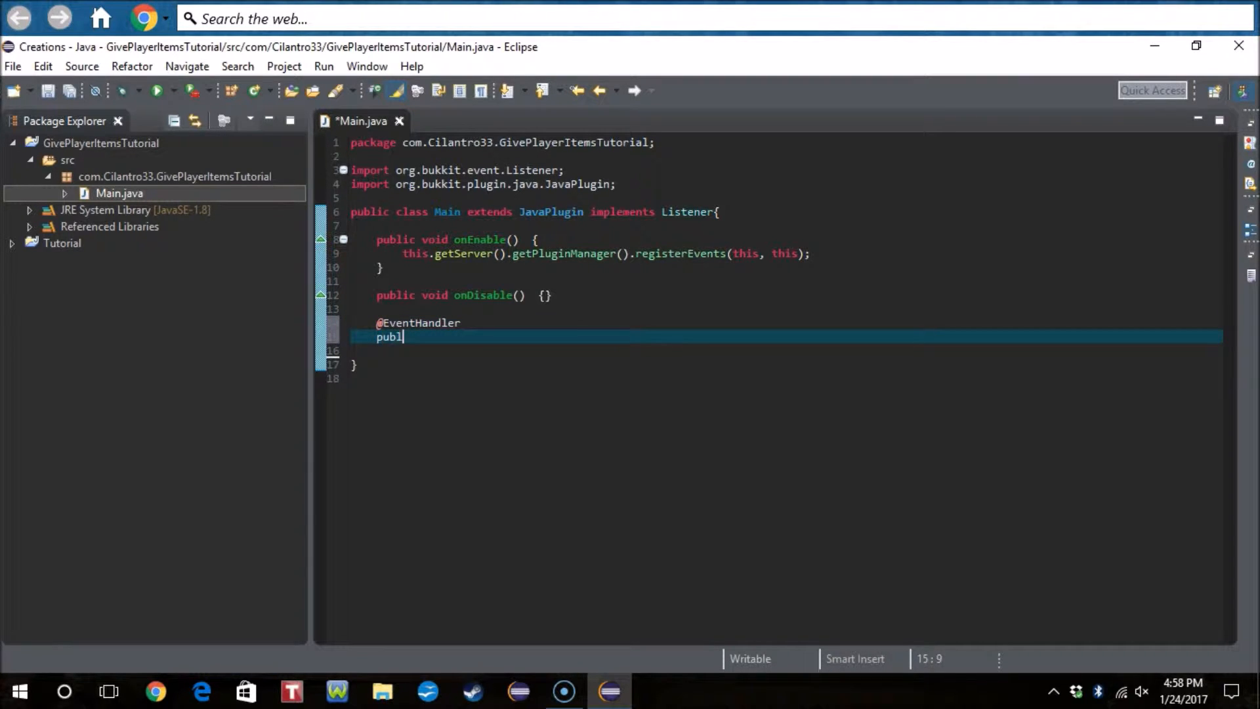
type("ic void onP")
type("layerJoin(")
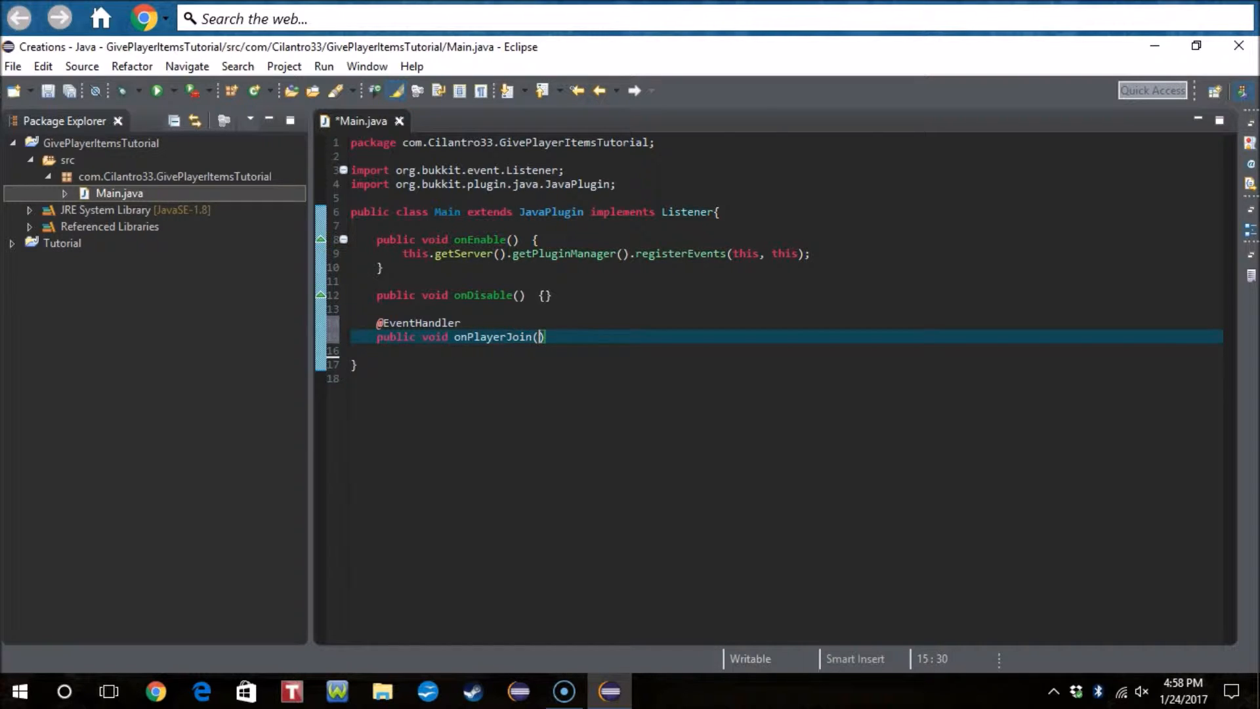
type("PlayerJoi")
type("nEvent e")
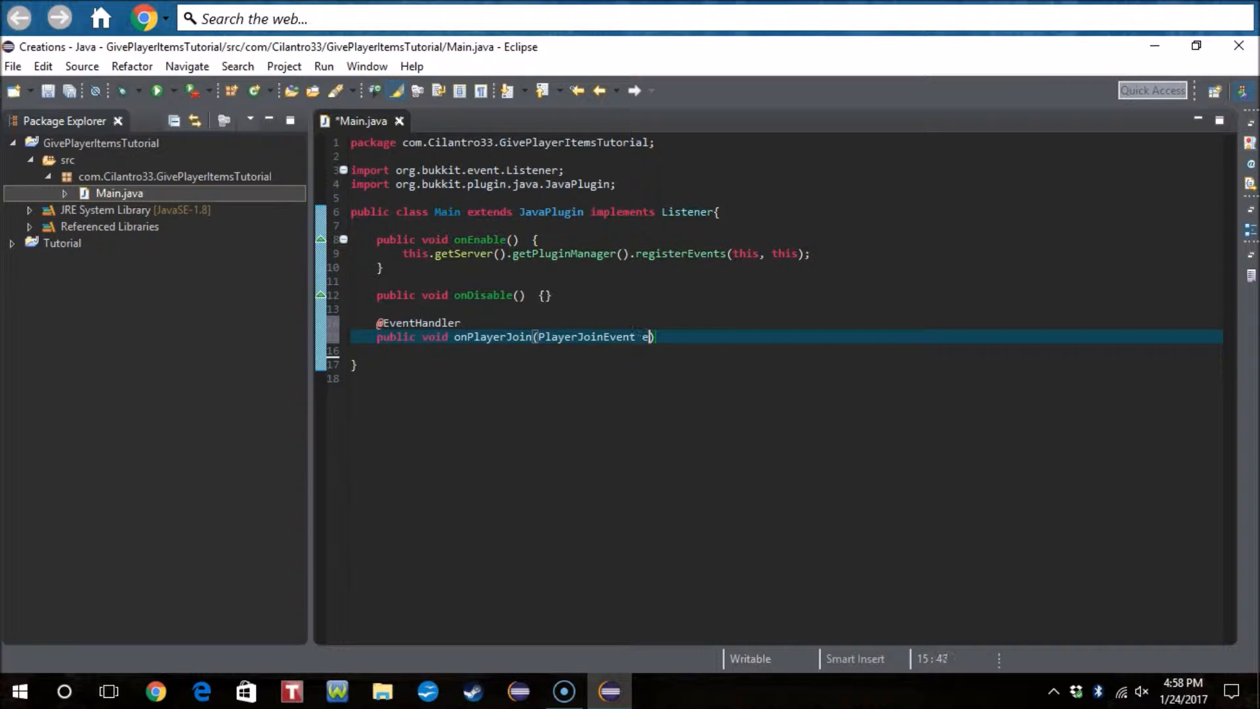
type(")  {}")
key("Left")
key("Return")
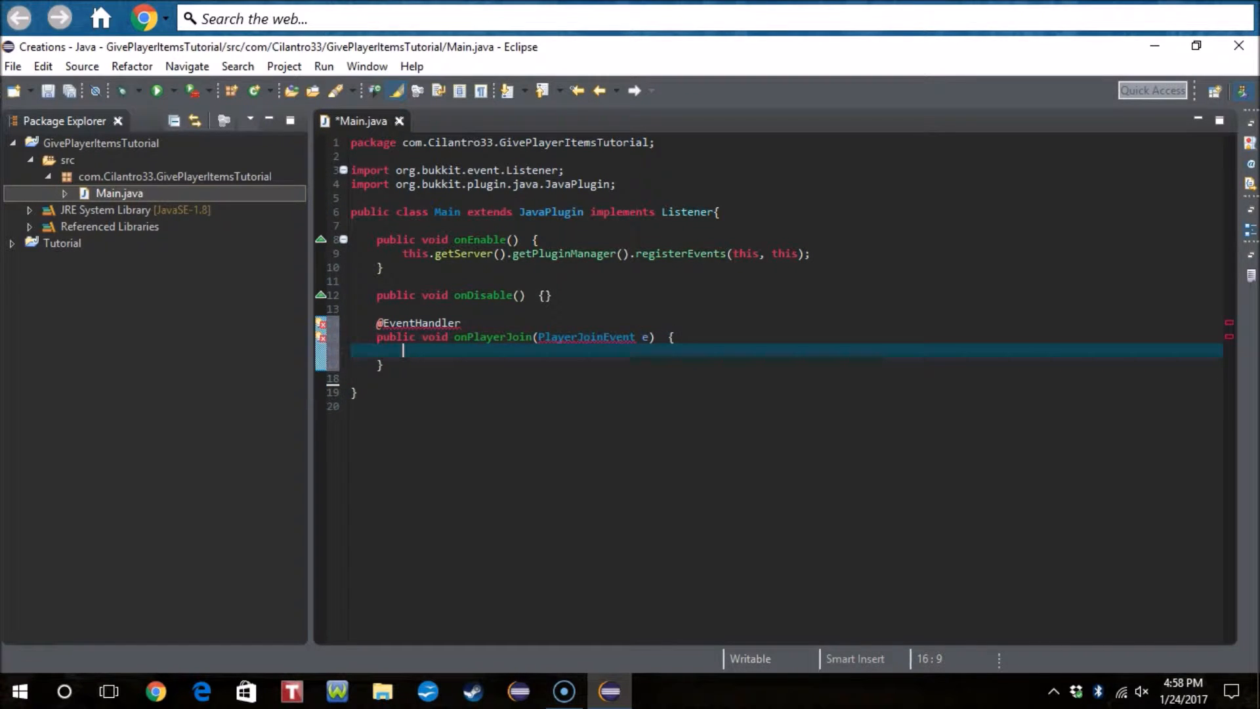
key("ctrl+shift+o")
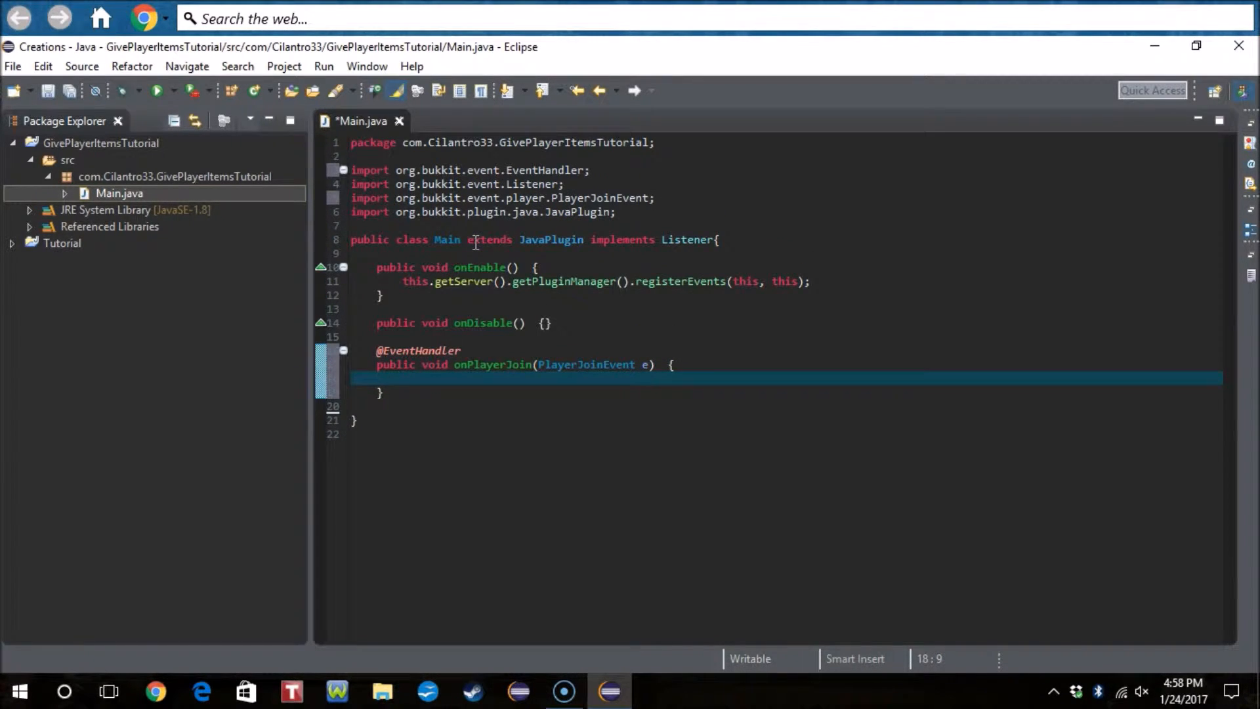
key("ctrl+s")
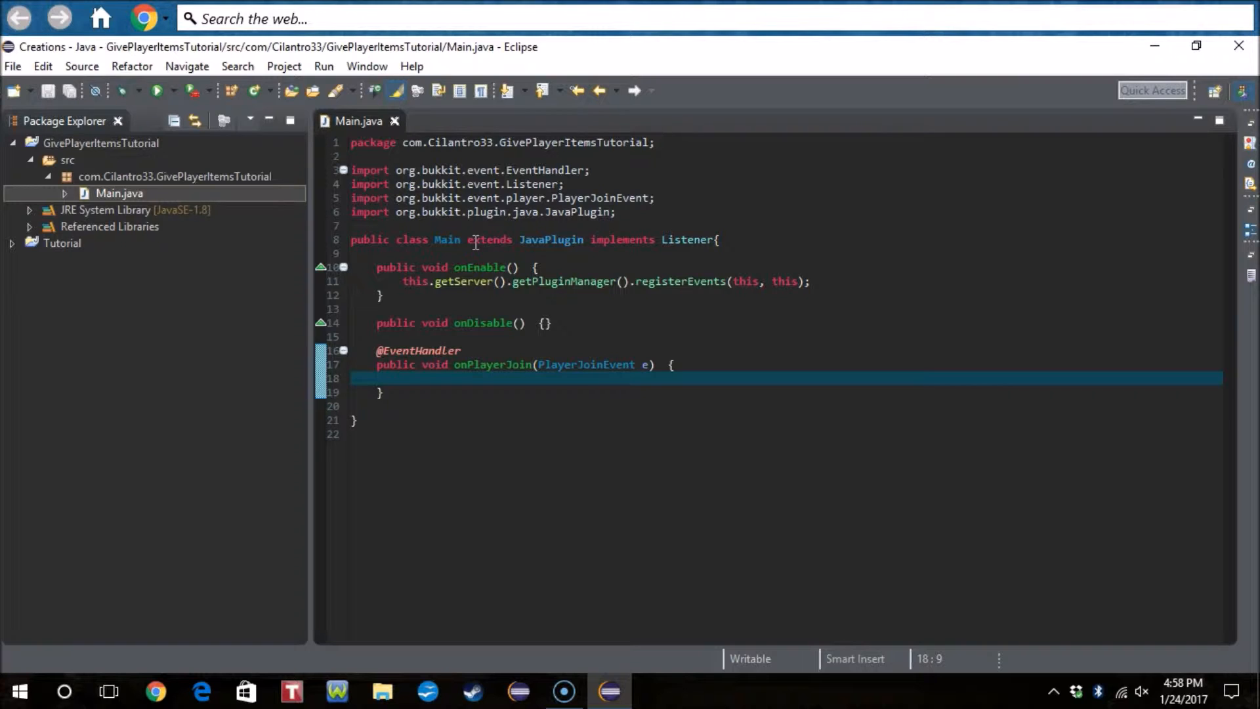
type("P")
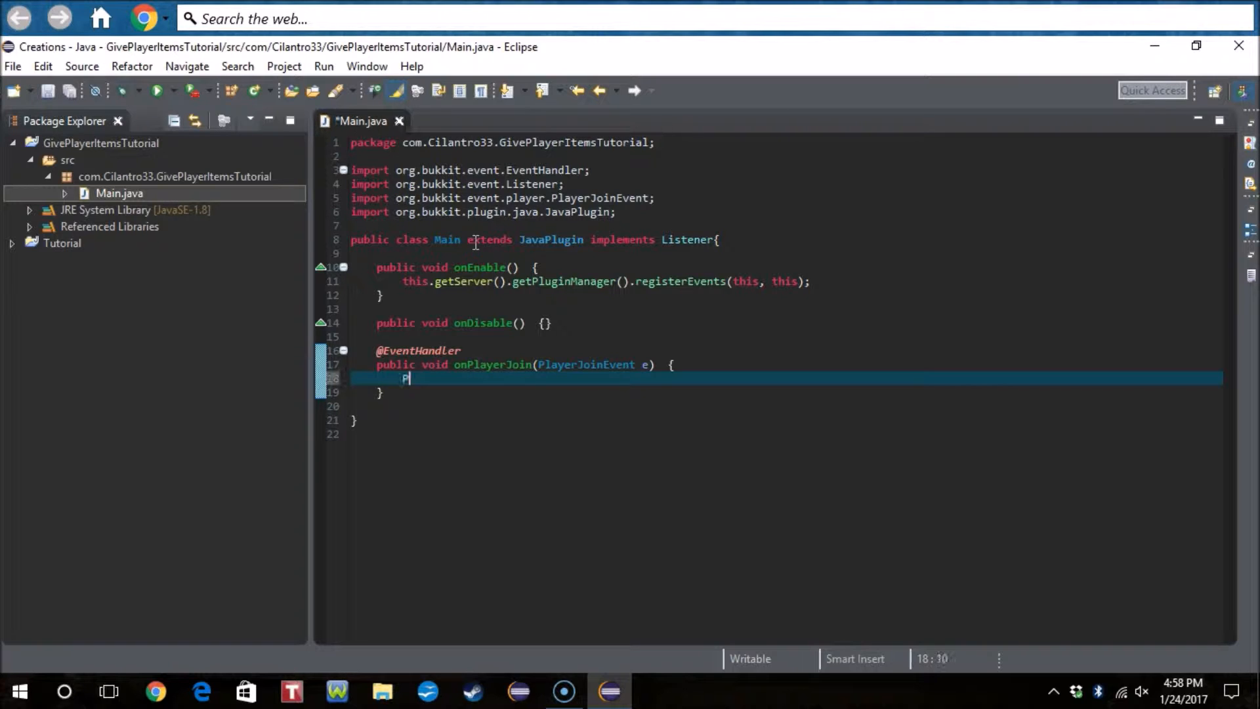
type("layer p =")
type(" e.getP")
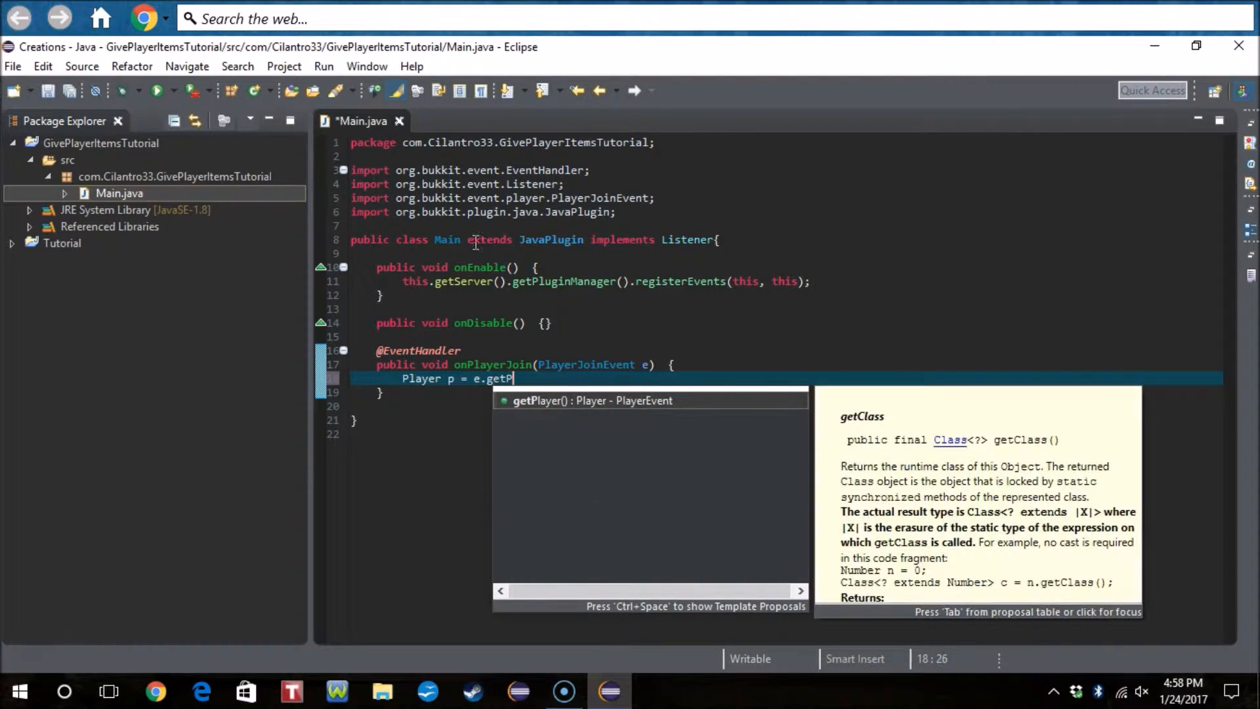
type("l")
- Get the joining player with Player p = e.getPlayer(); and import Player
key("Return")
type(";")
key("ctrl+shift+o")
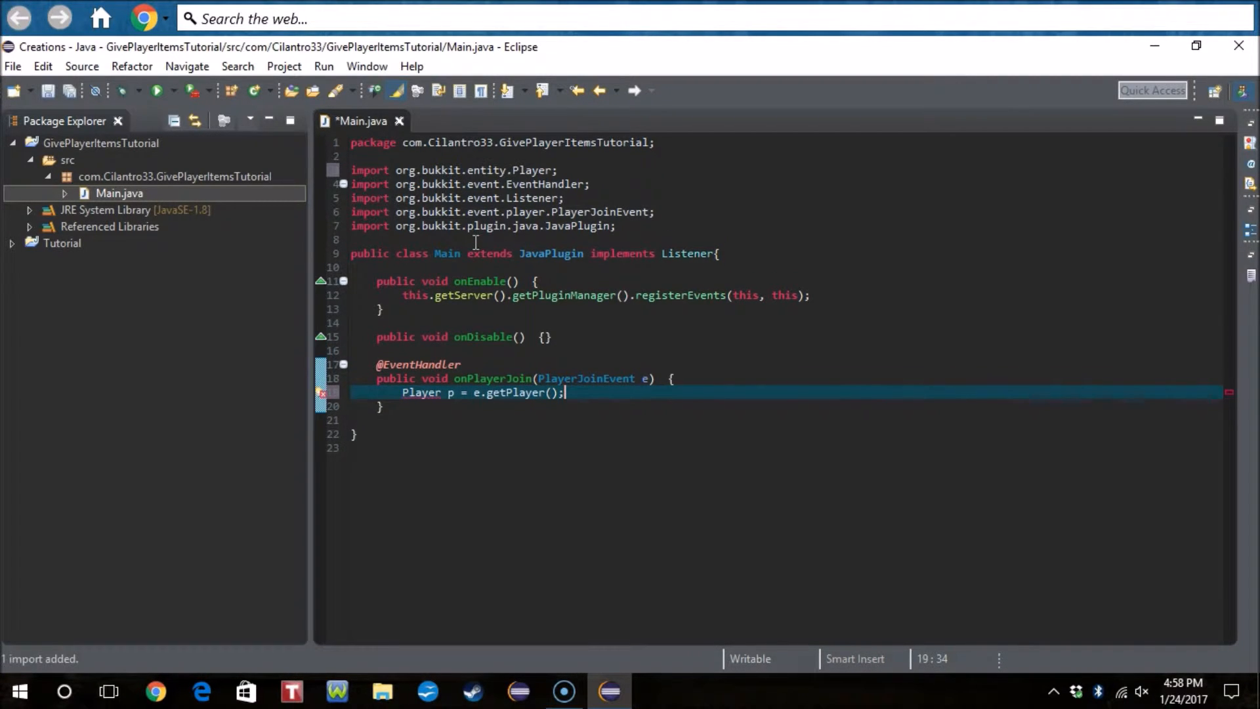
key("Return")
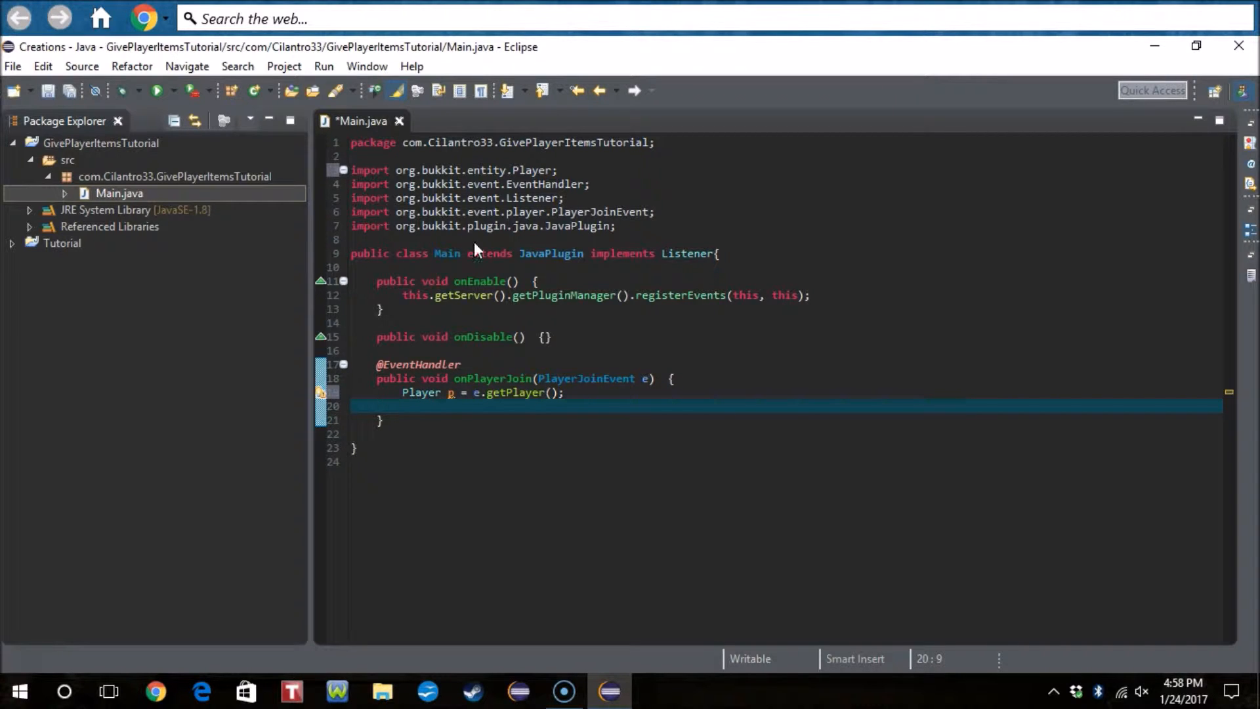
key("ctrl+s")
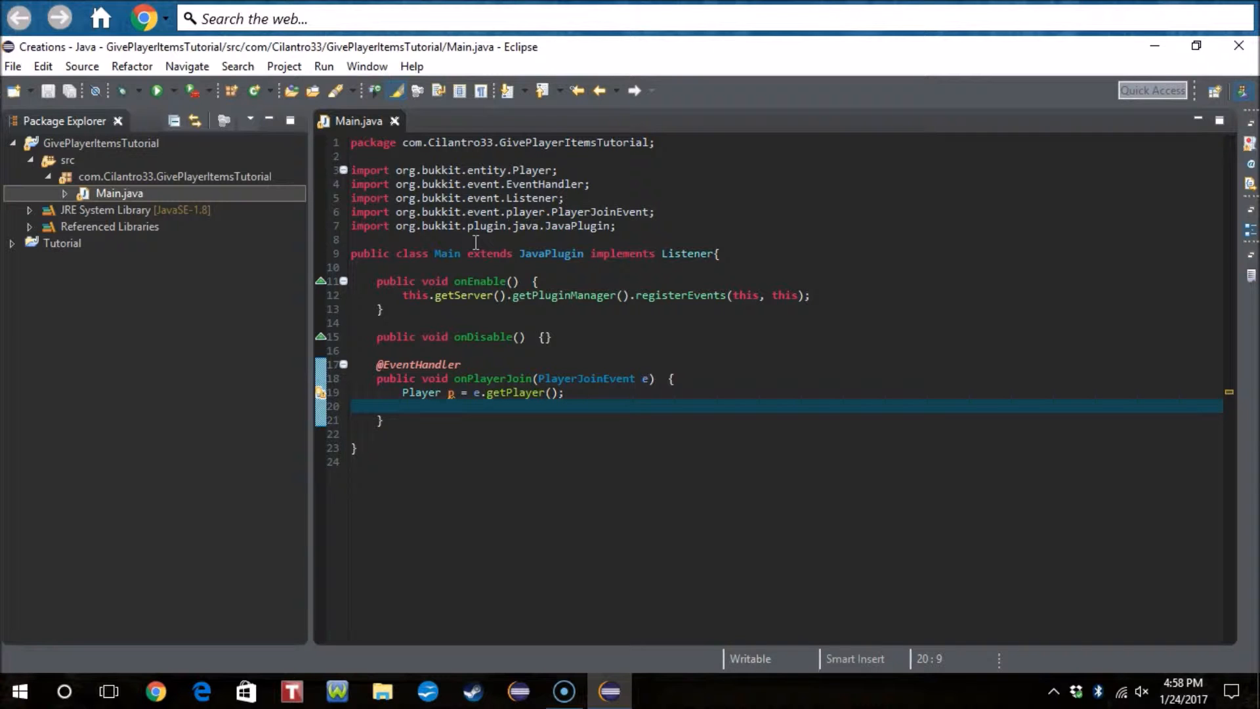
type("p.g")
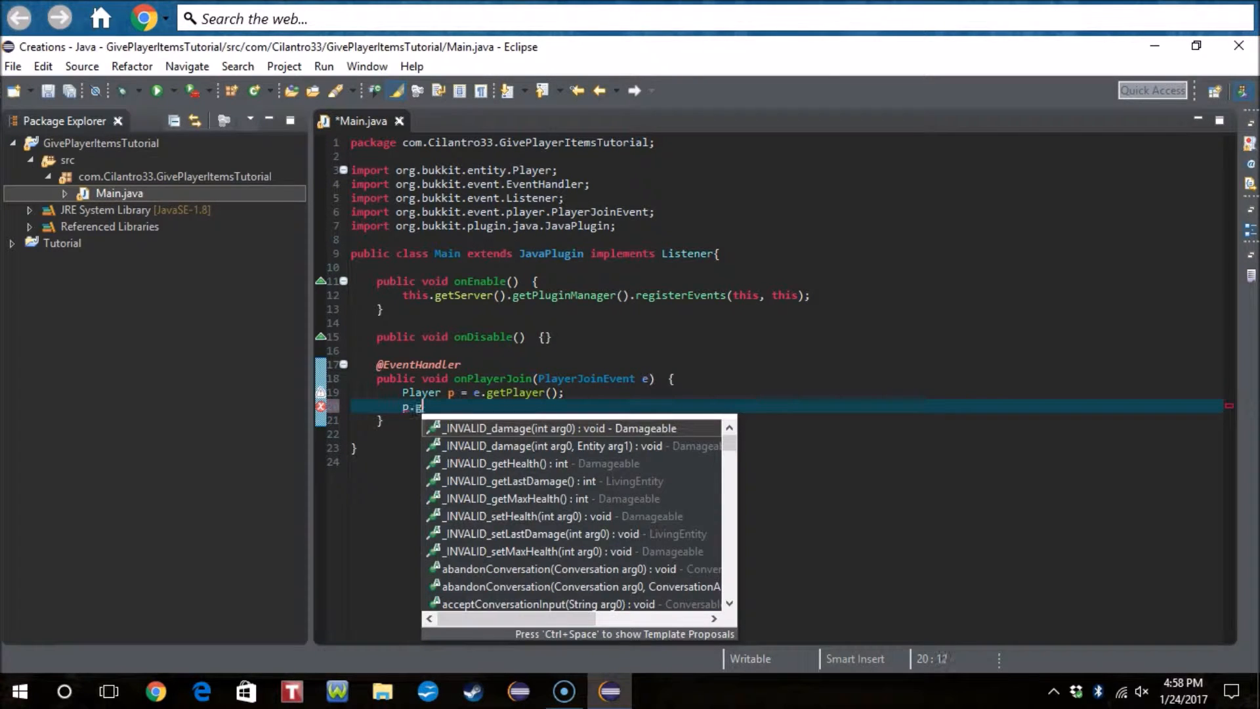
type("etInv")
- Add a new PAPER ItemStack to the player's inventory, import ItemStack and Material, and save
key("Return")
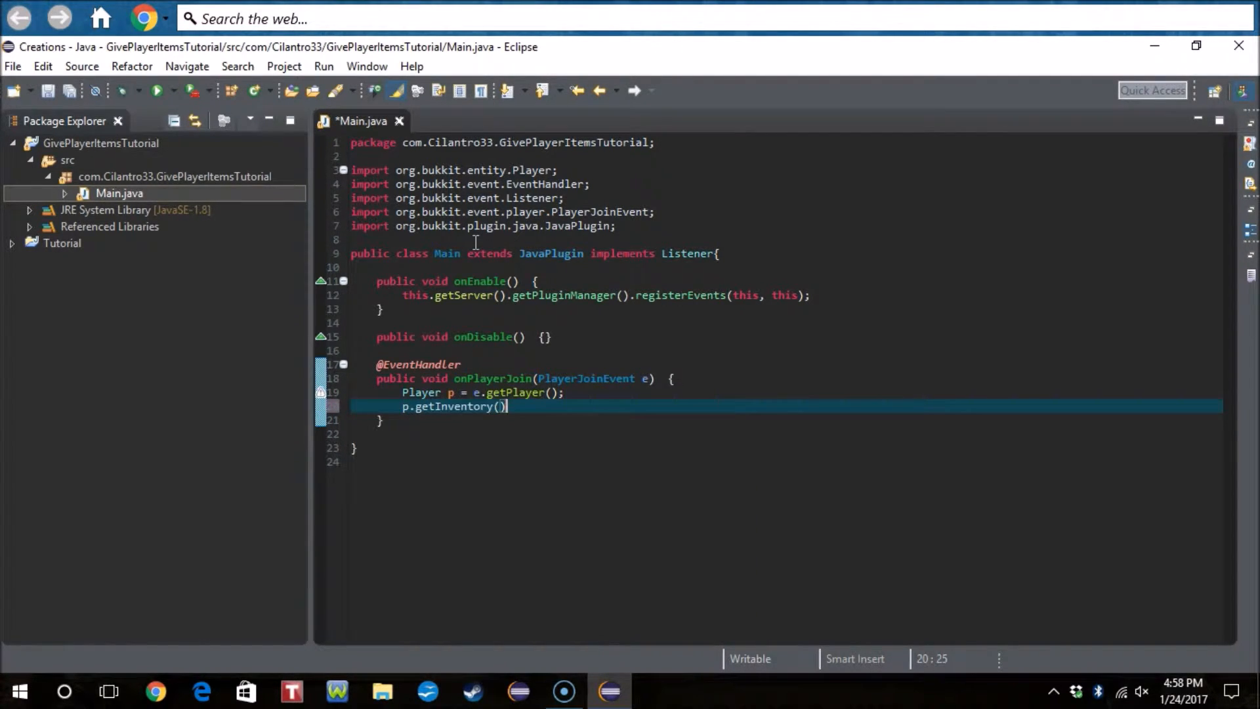
type(".add")
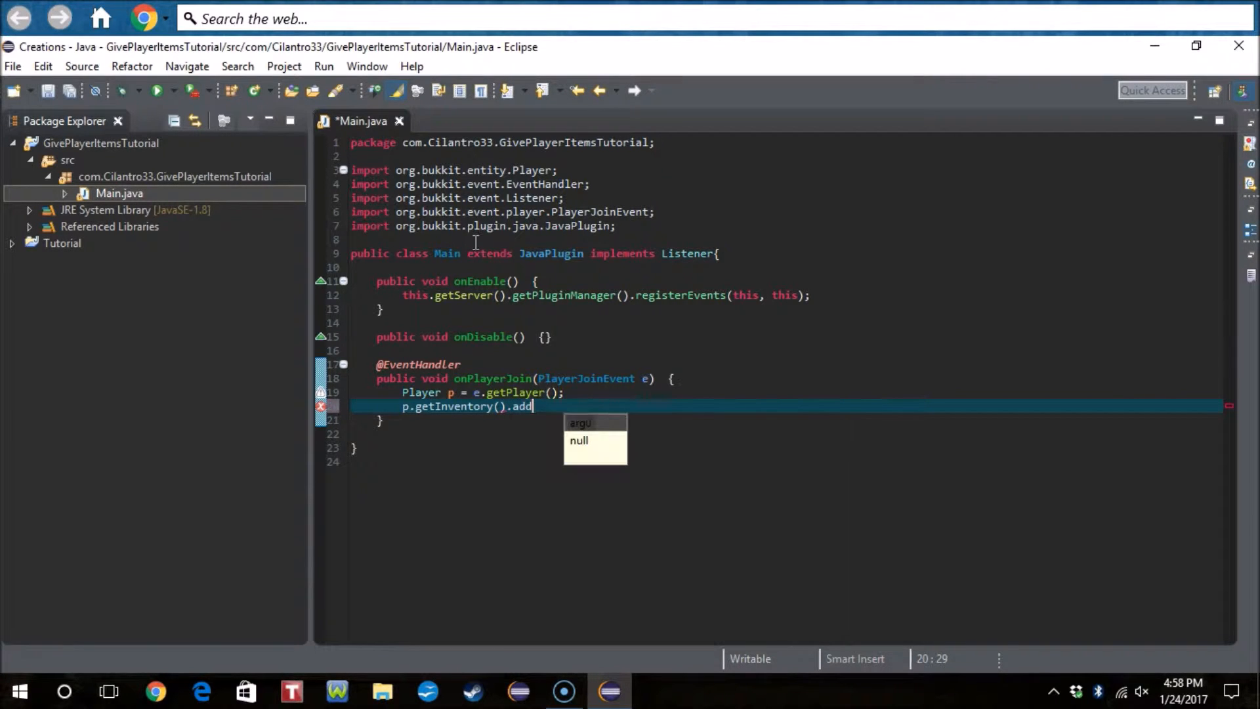
type("Item(new I")
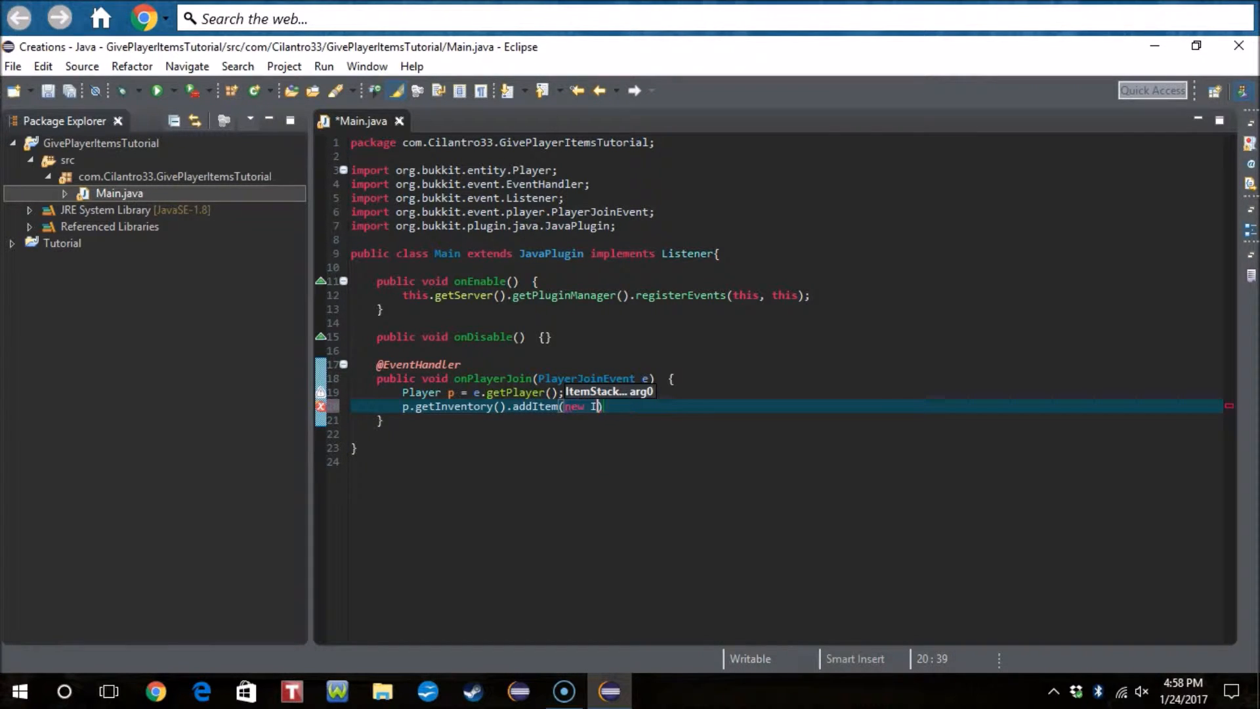
type("temStac")
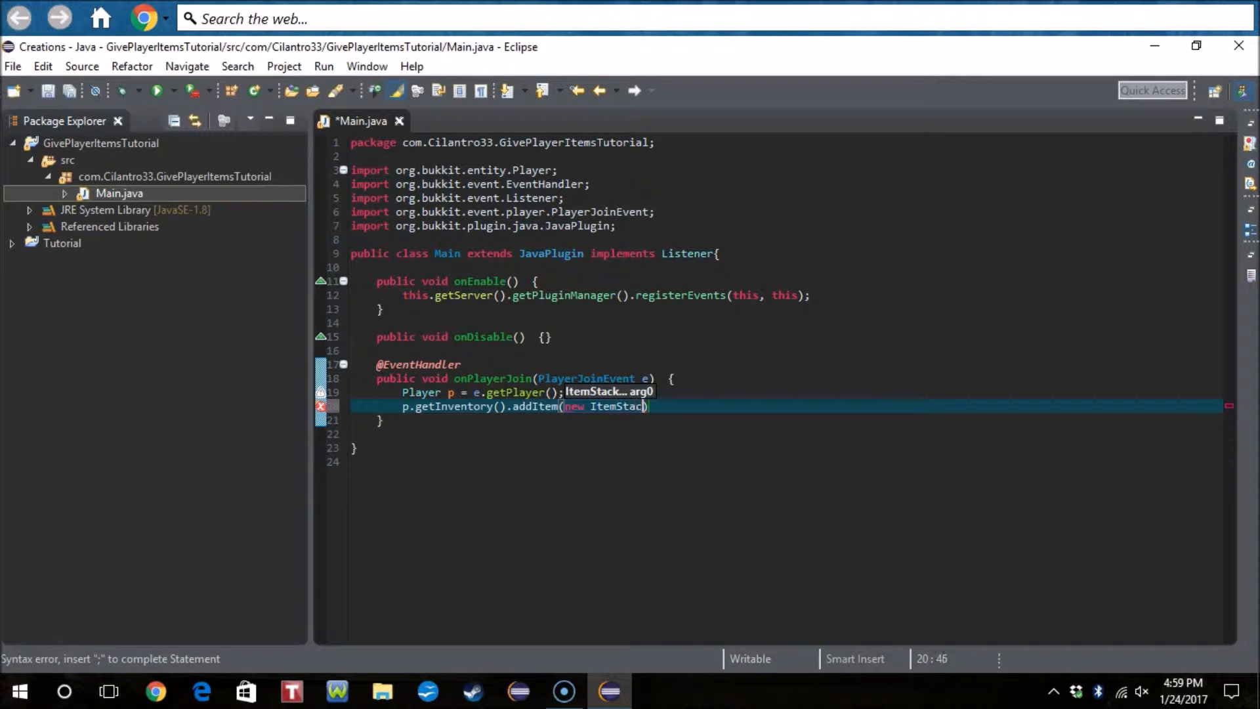
type("k(")
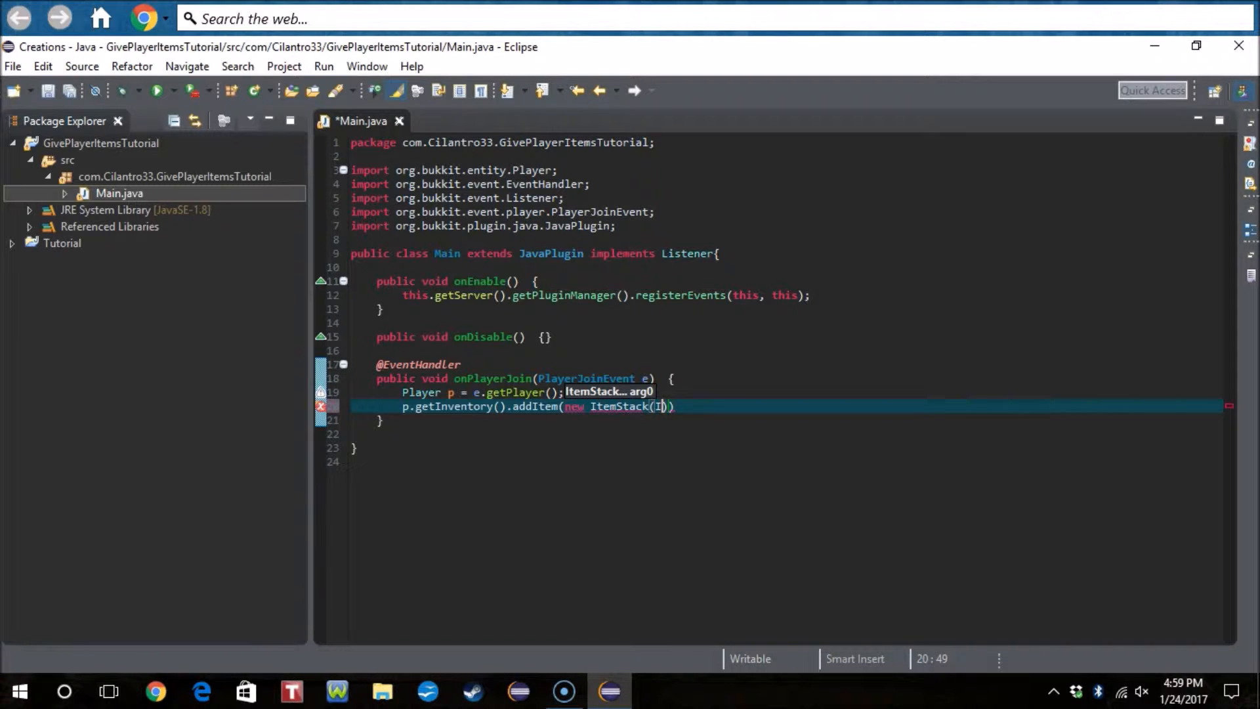
type("Materia")
type("l.")
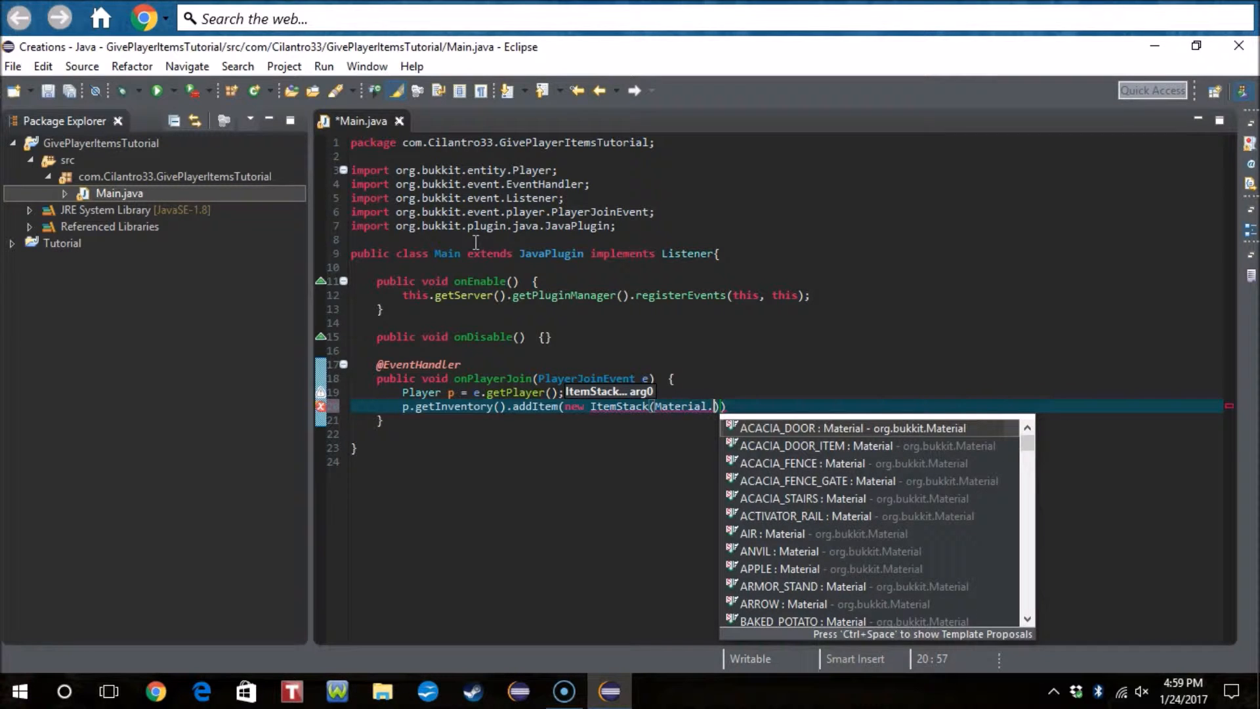
type("p")
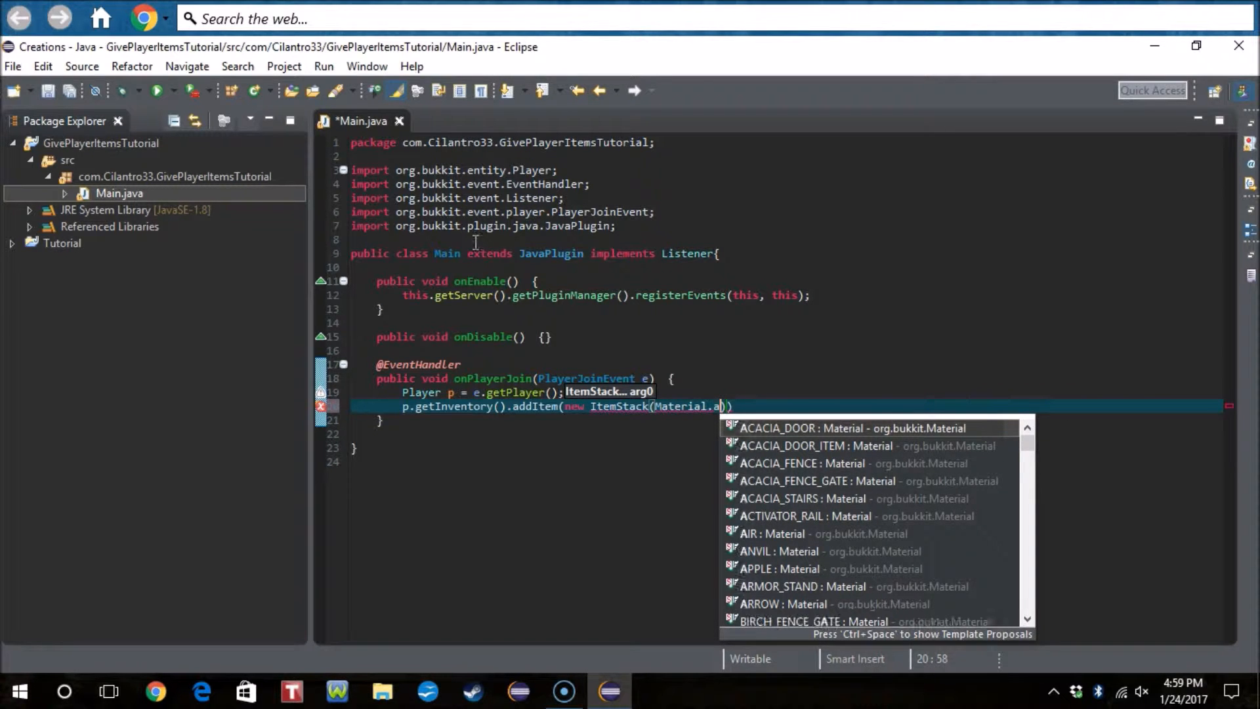
type("ap")
key("Return")
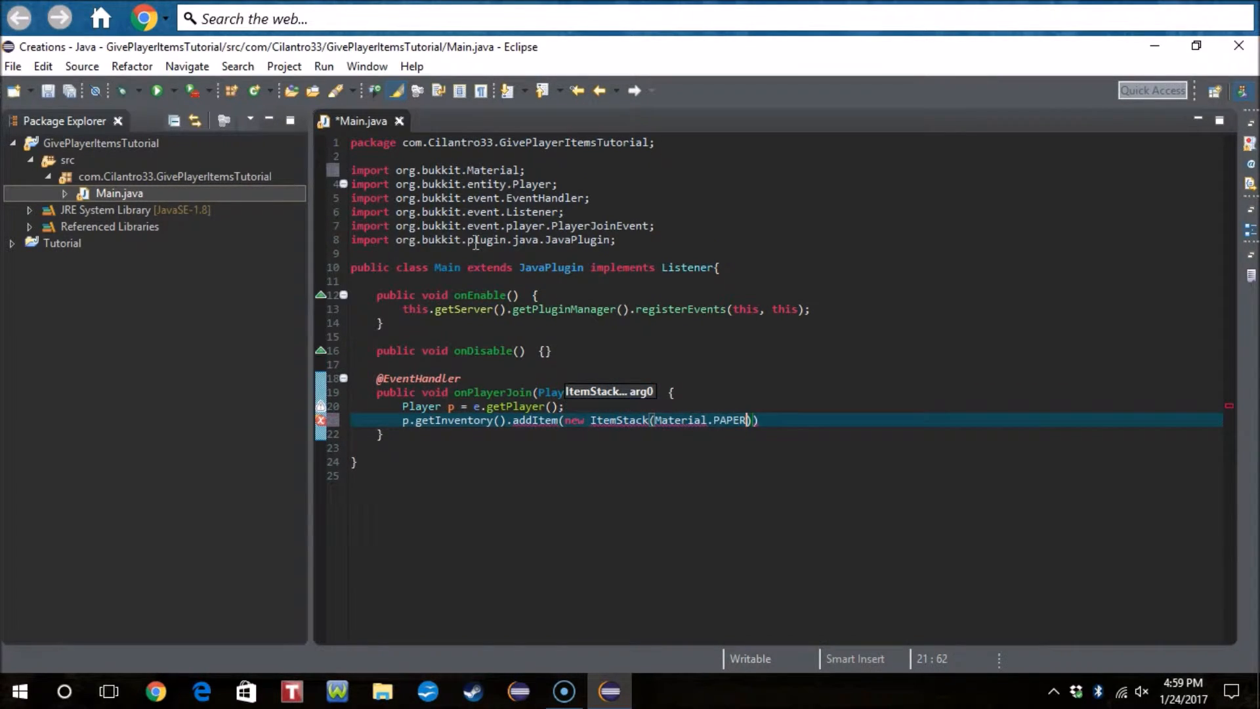
key("End")
type(";")
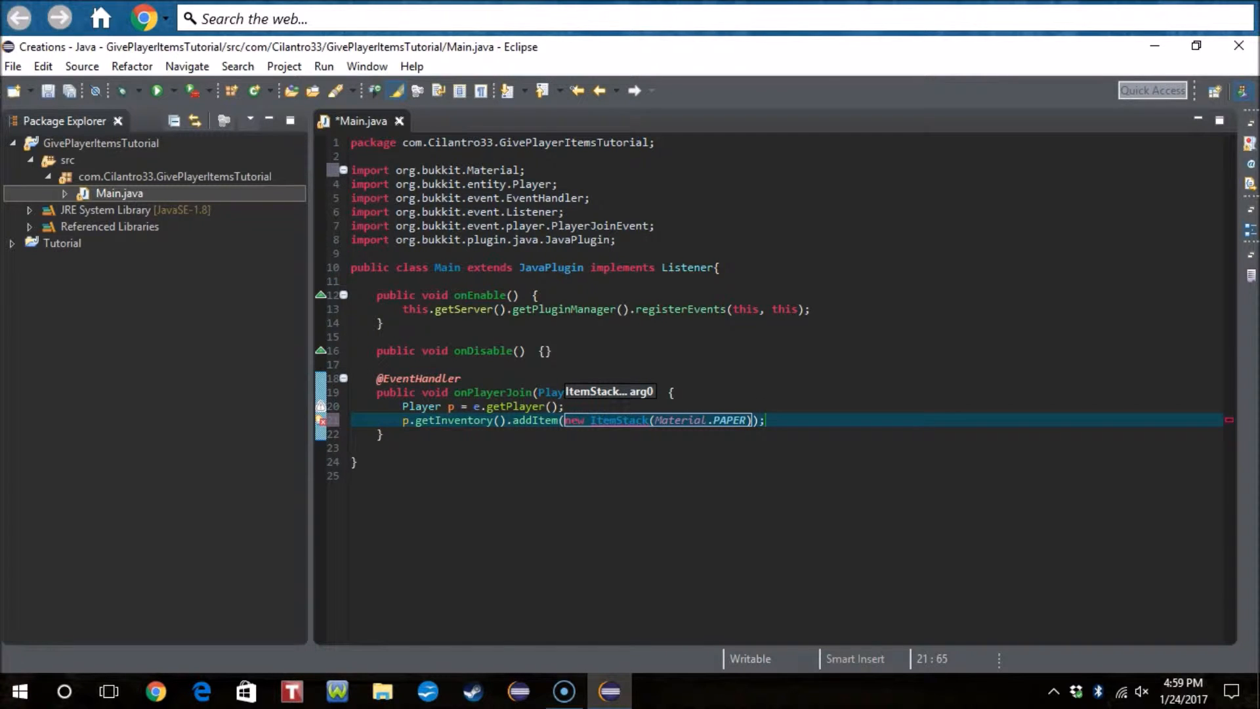
key("ctrl+shift+o")
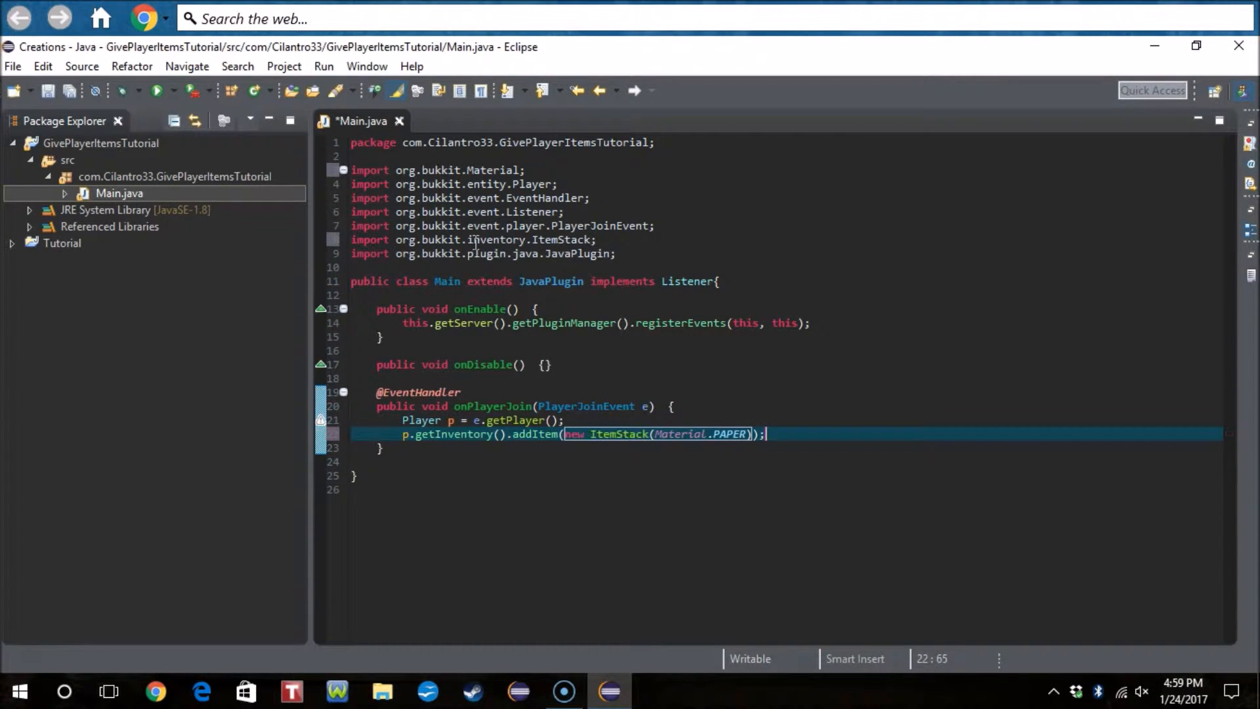
key("ctrl+s")
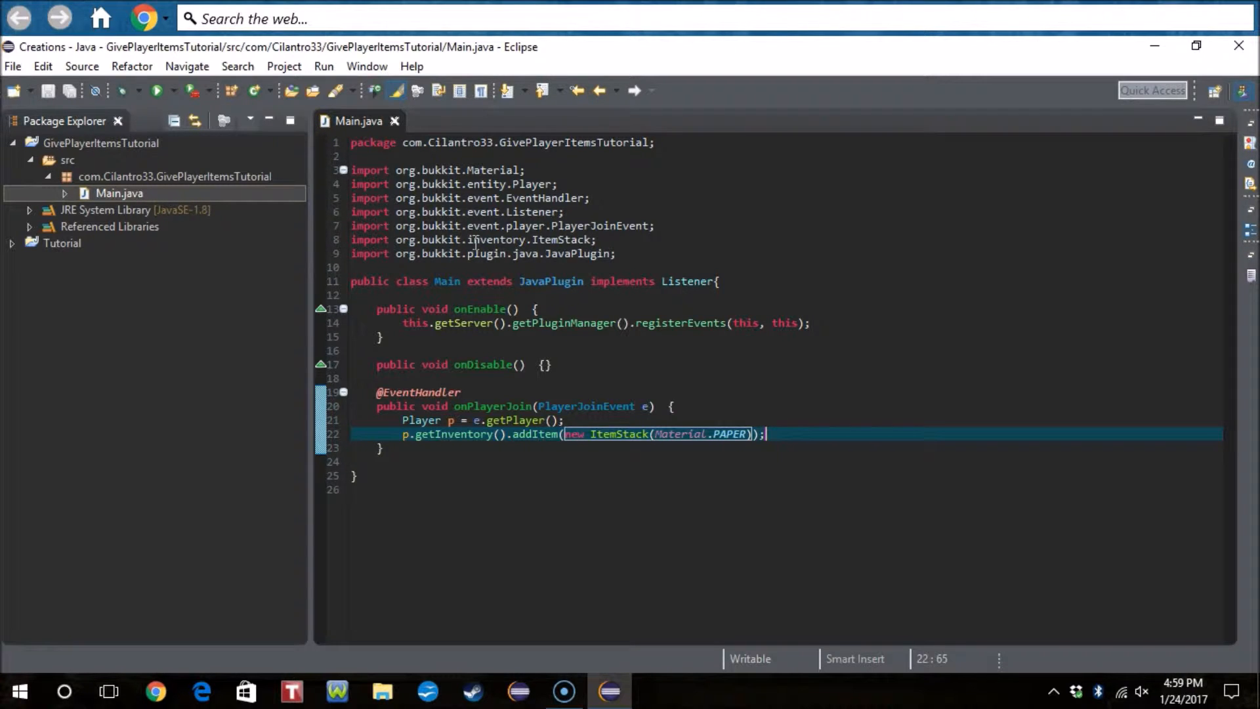
key("Left")
key("Left")
key("Left")
key("Left")
key("Left")
key("Left")
key("Left")
key("Left")
key("Left")
key("Left")
key("Left")
key("Left")
key("Left")
key("Left")
key("Left")
key("Left")
type("It")
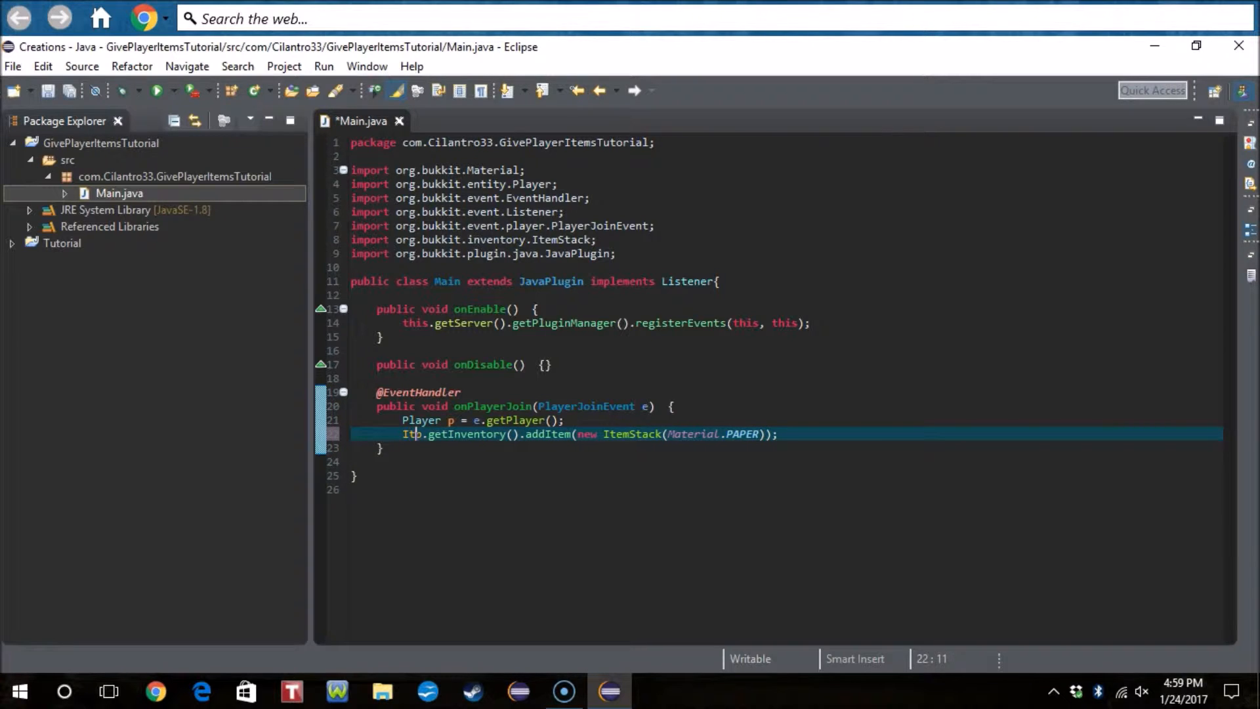
type("em")
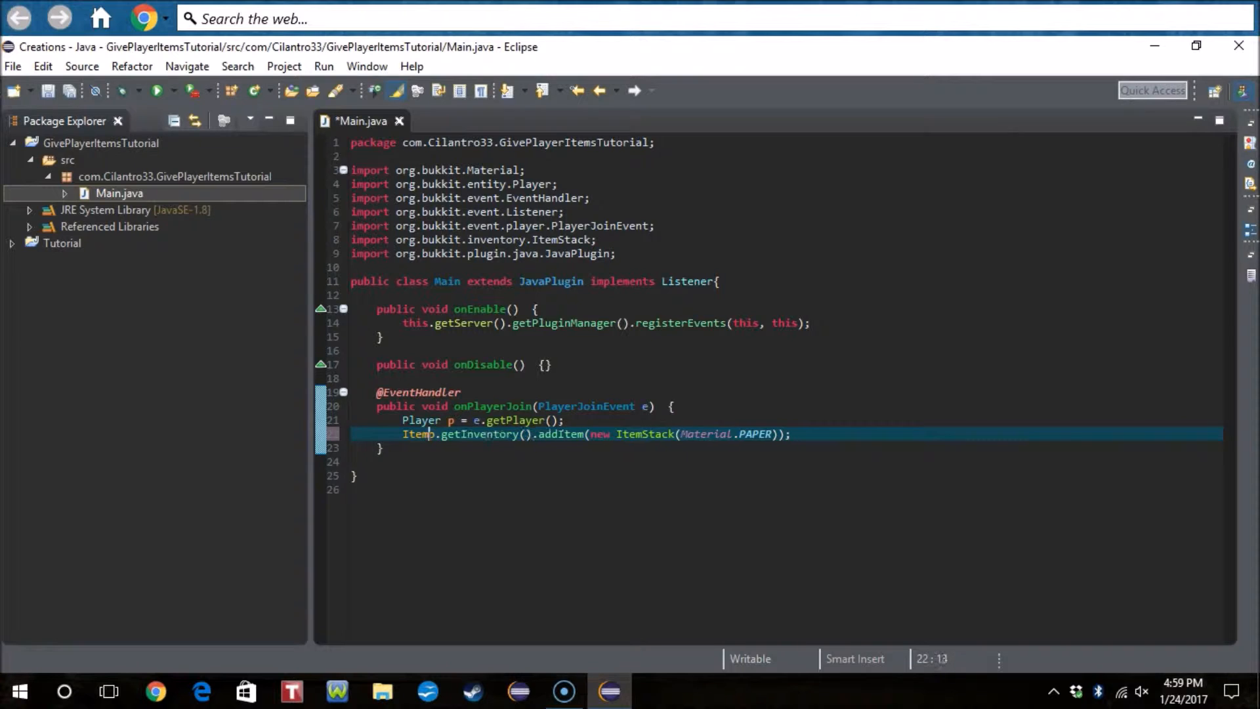
type("Stack ")
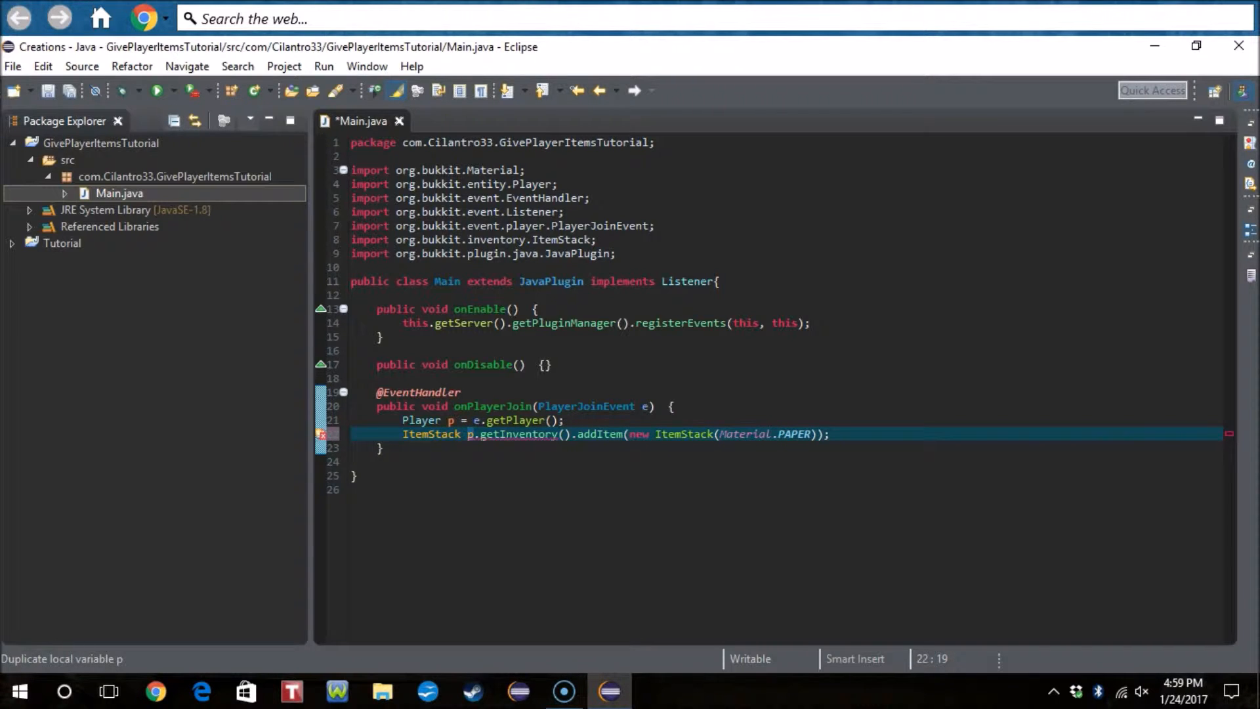
type("is")
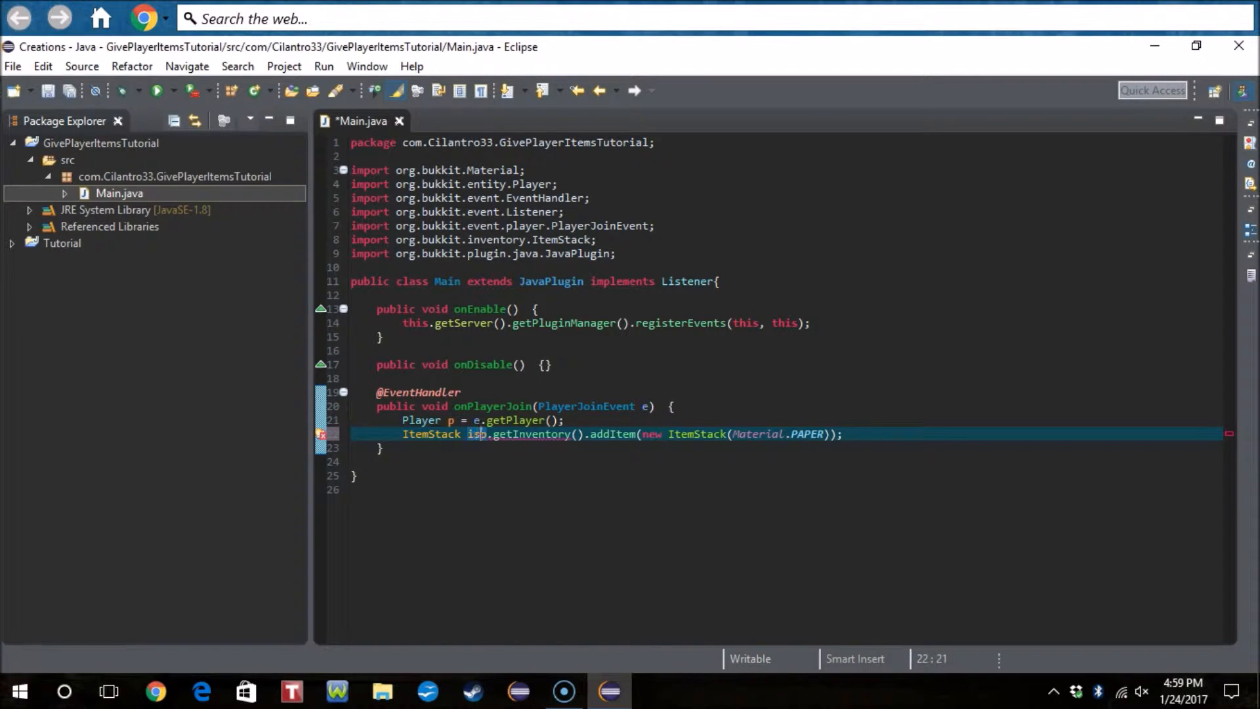
type(" =")
- Rewrite line 22 as an ItemStack variable assigned Material.PAPER instead of the addItem call
key("ctrl+Right")
key("ctrl+Right")
key("ctrl+Right")
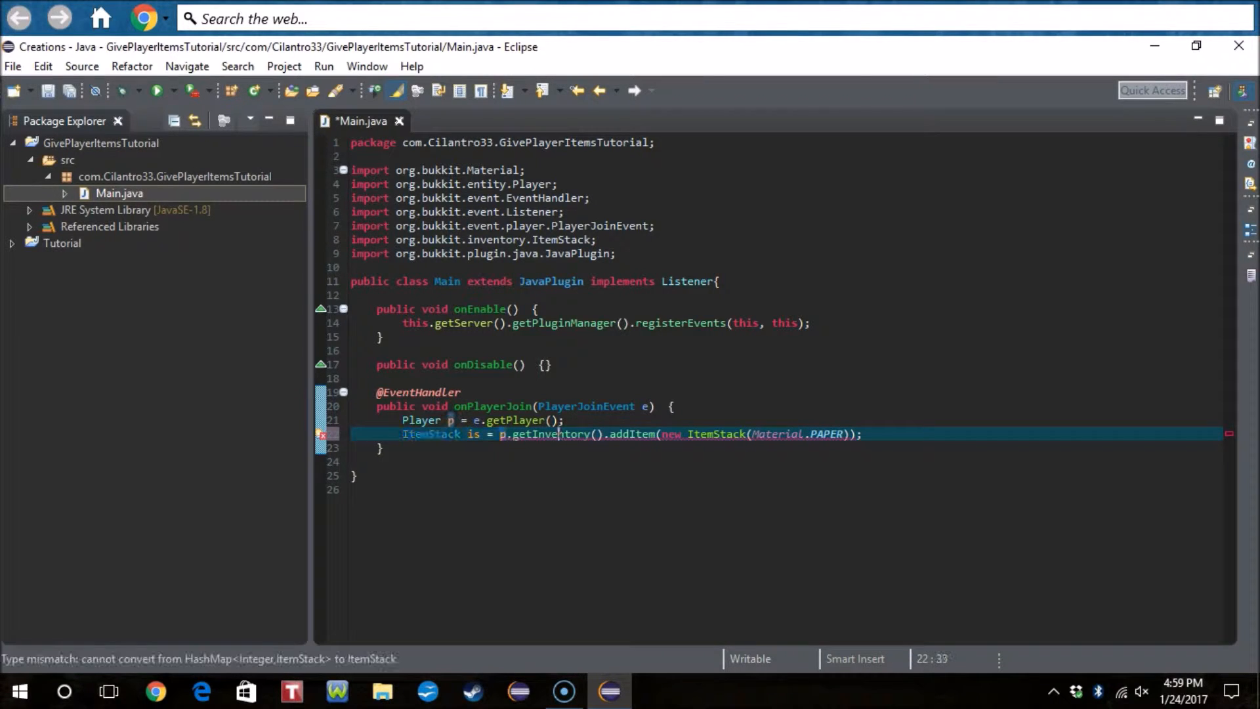
key("ctrl+Right")
key("ctrl+Right")
key("ctrl+Right")
key("Right")
key("Right")
key("Right")
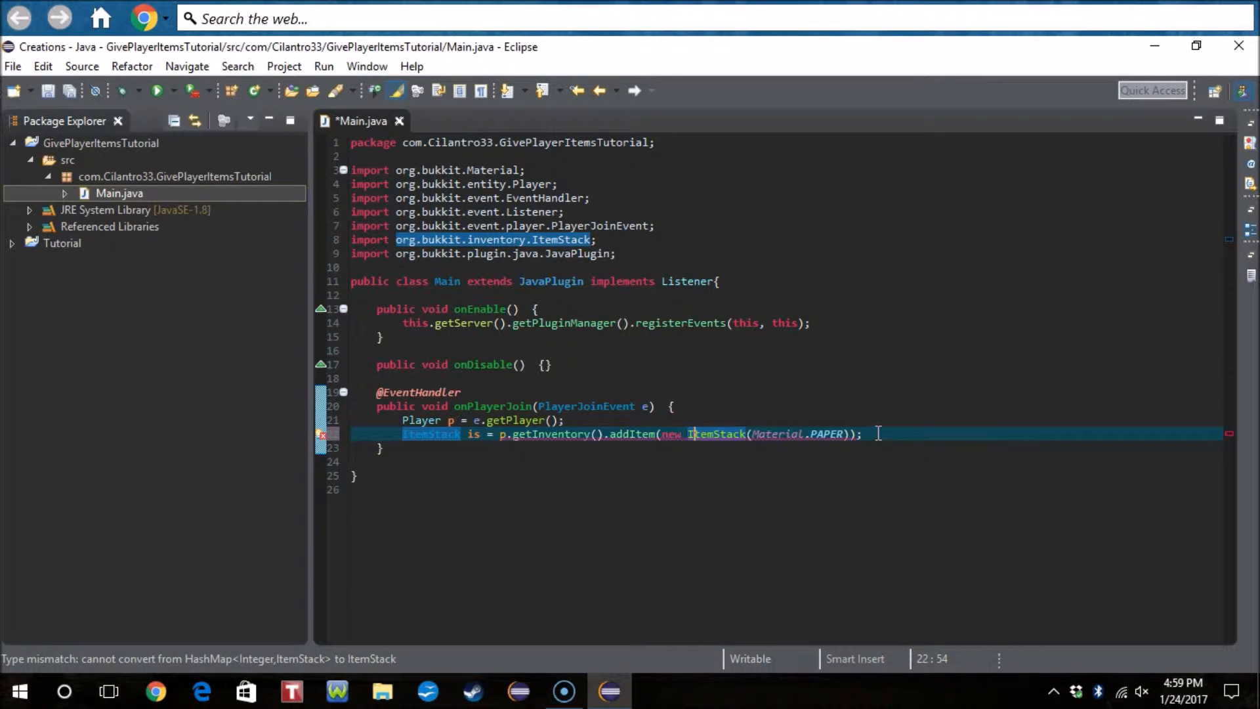
left_click_drag(866, 435, 499, 435)
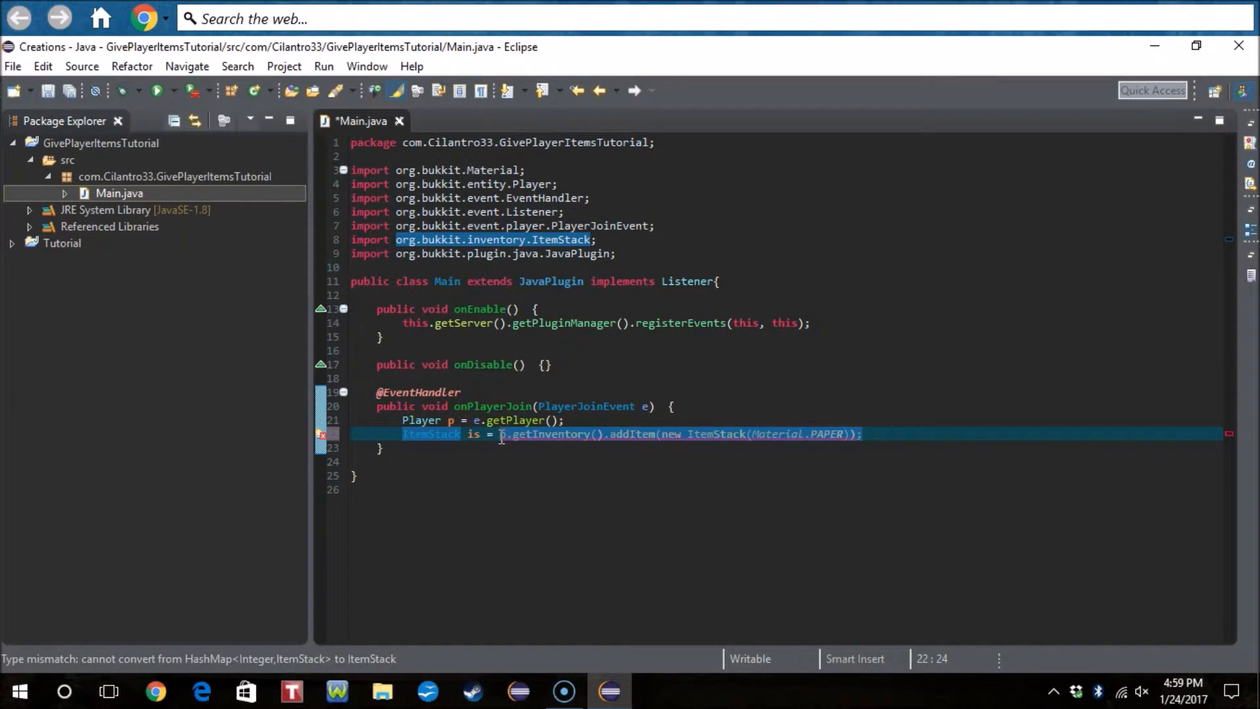
type("Material.")
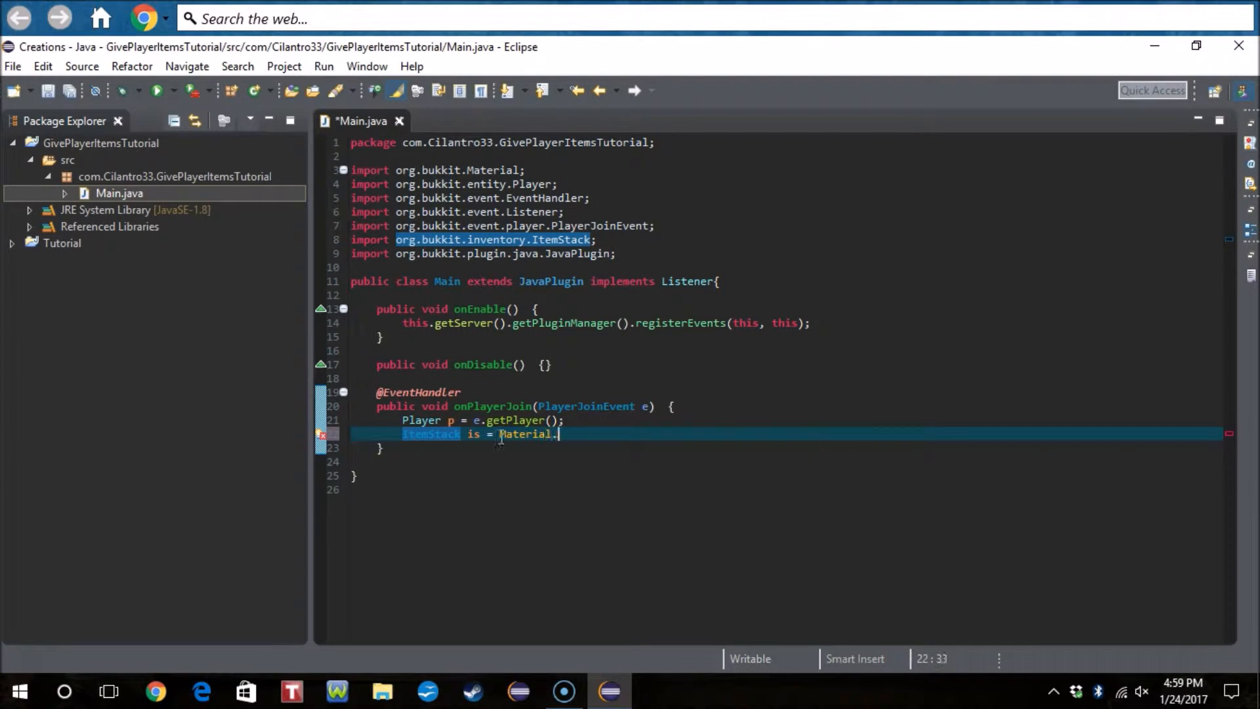
type("pap")
key("Return")
type(";")
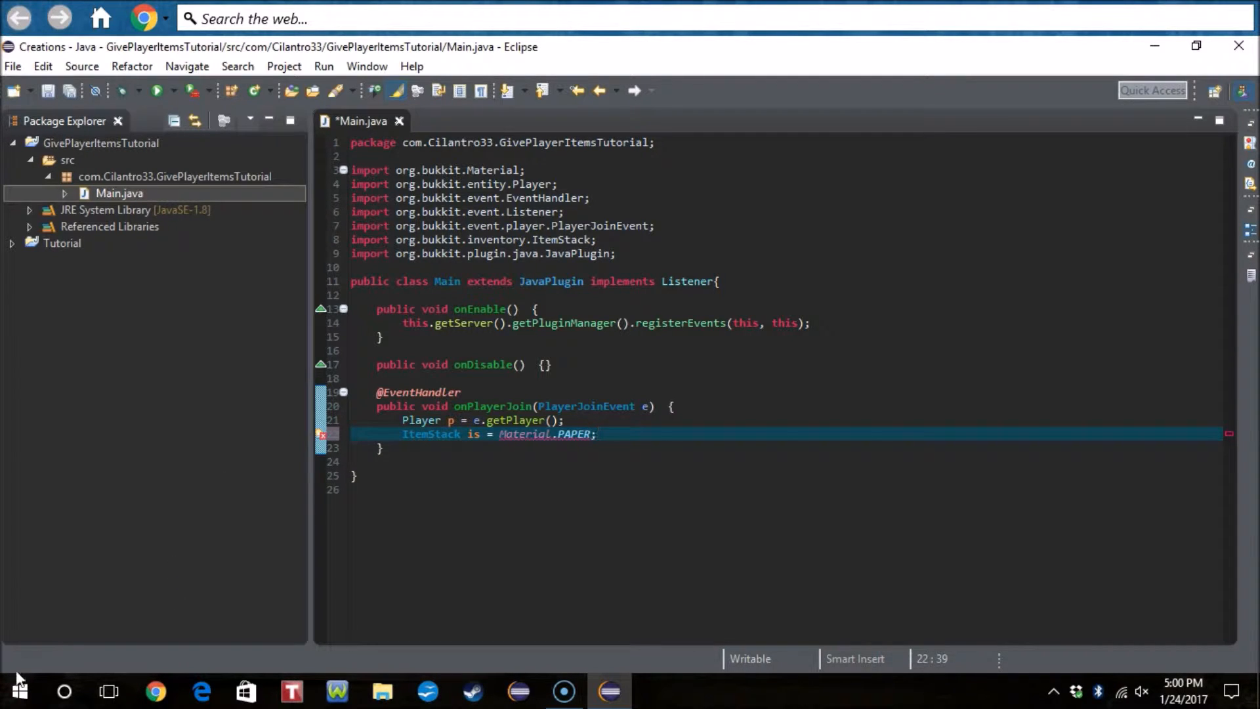
- Fix line 22 to read ItemStack is = new ItemStack(Material.PAPER);
key("BackSpace")
key("BackSpace")
key("BackSpace")
key("BackSpace")
key("BackSpace")
key("BackSpace")
key("BackSpace")
key("BackSpace")
type("new")
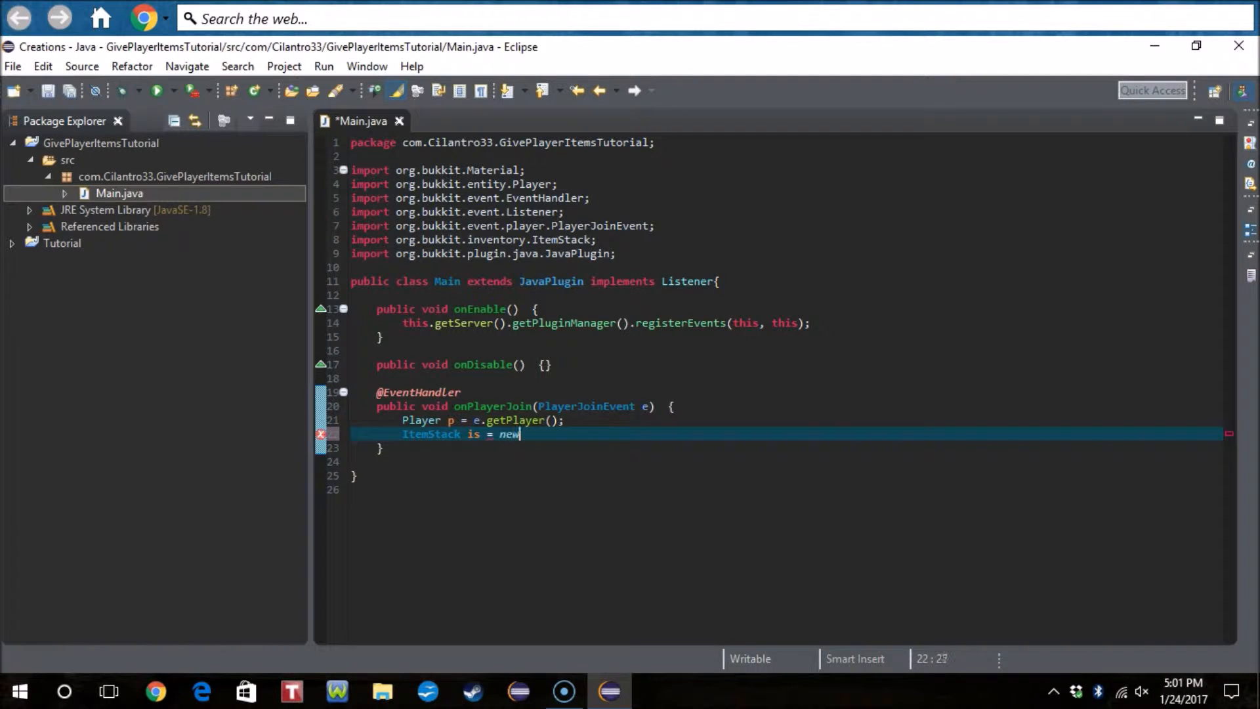
type(" ItemStac")
type("k(Mater")
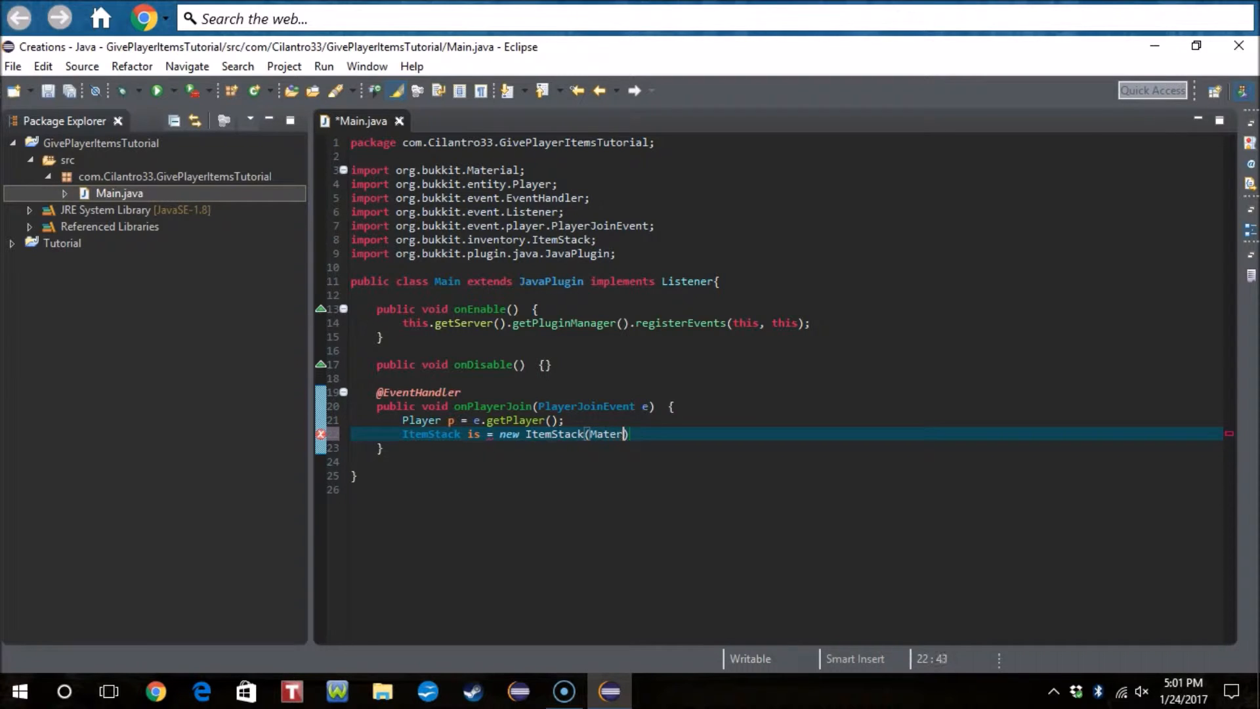
type("ial.")
type("paper")
key("Return")
type(");")
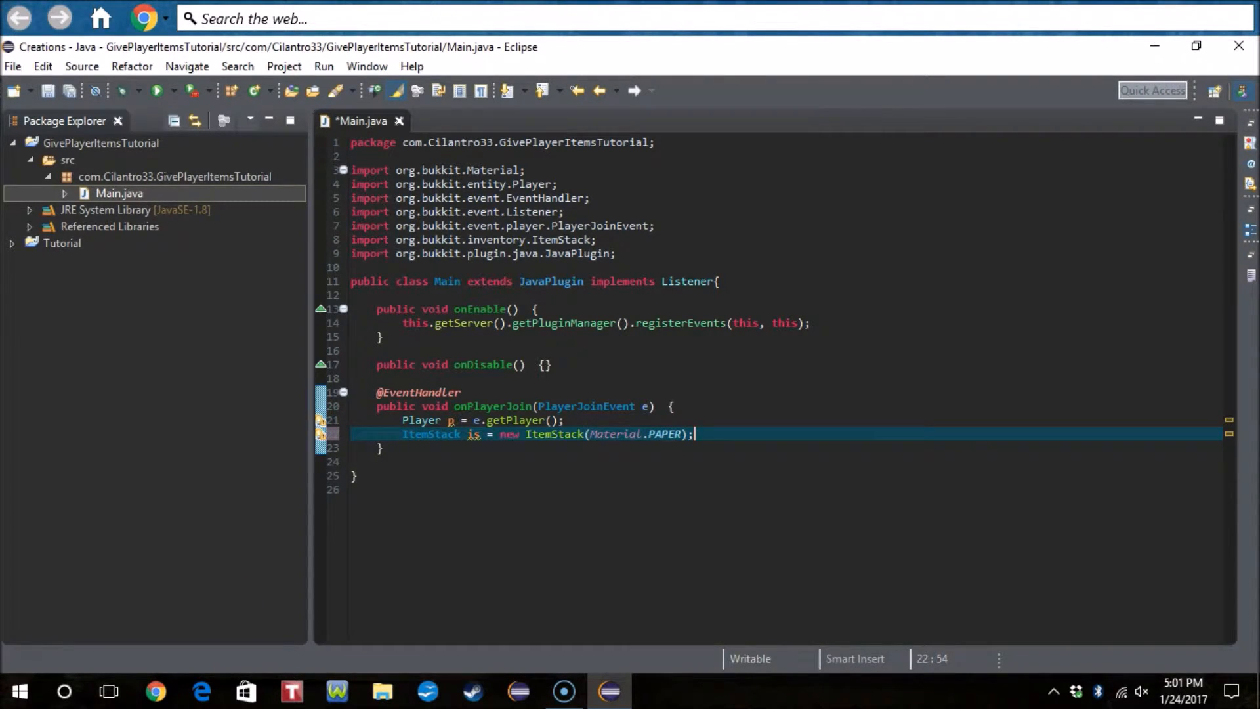
key("Return")
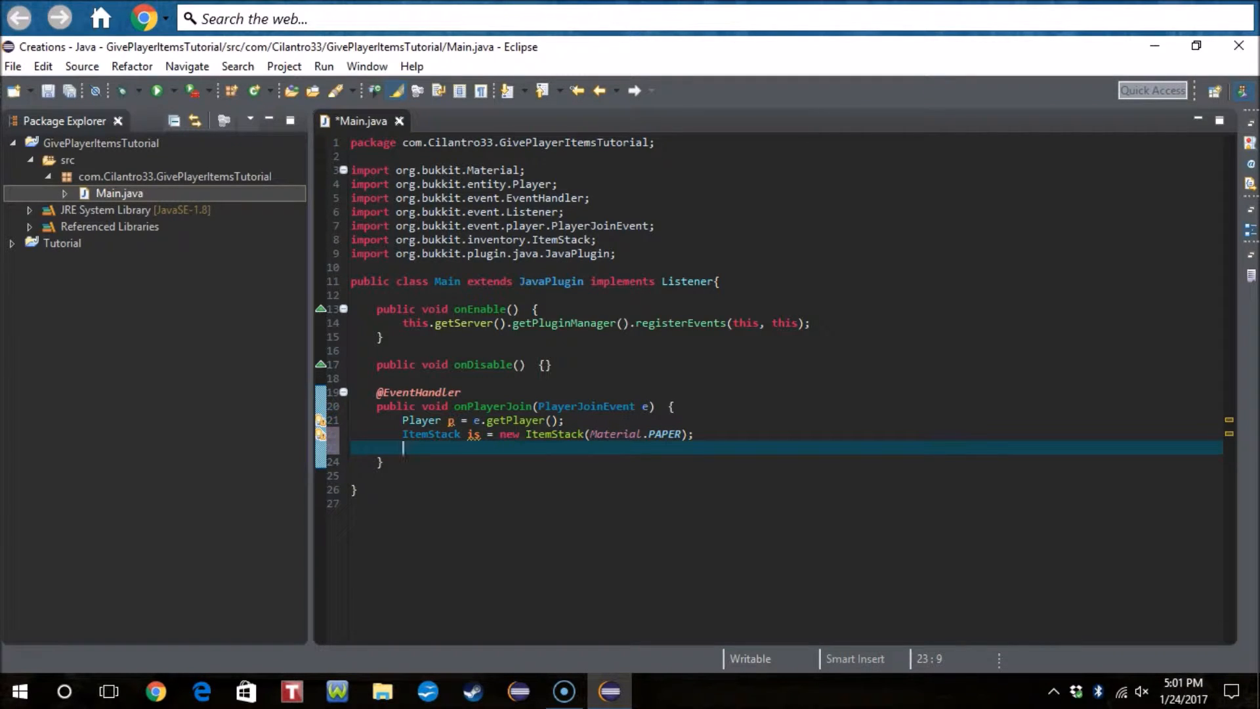
type("It")
type("emMeta")
type(" im = ")
type("is.ge")
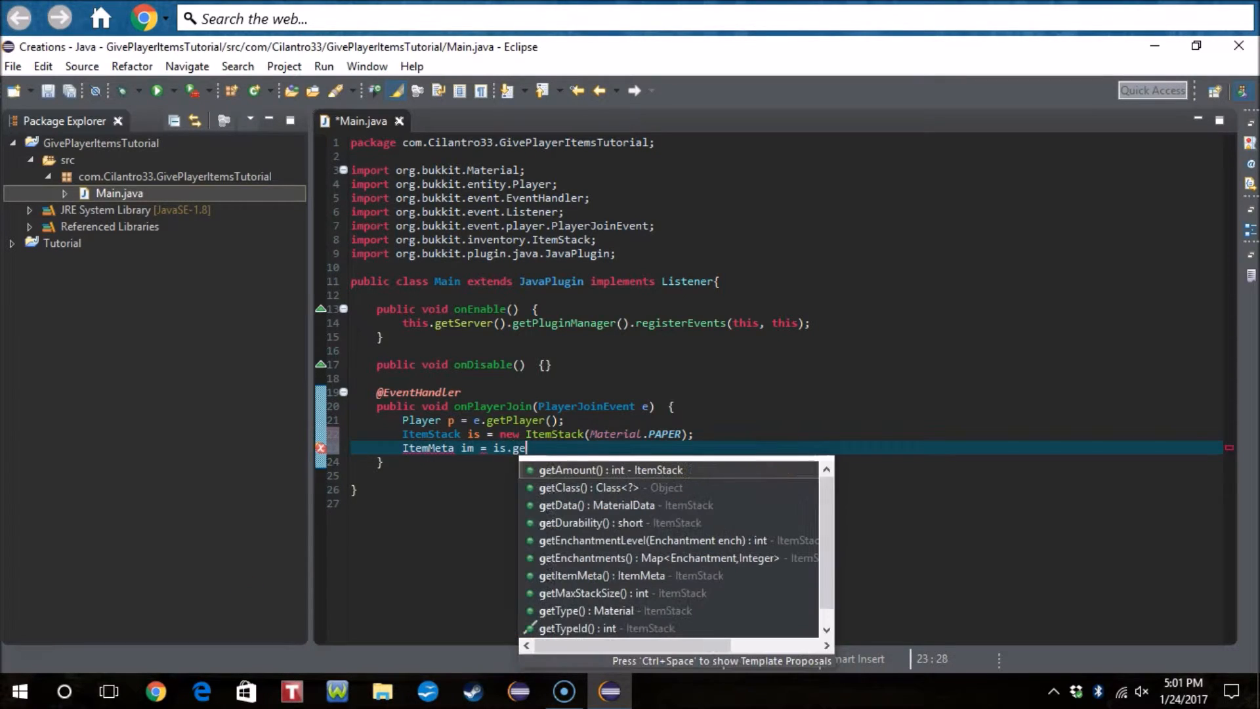
type("tIt")
- Store the paper's meta in ItemMeta im = is.getItemMeta(); with ItemMeta imported
key("Return")
type(";")
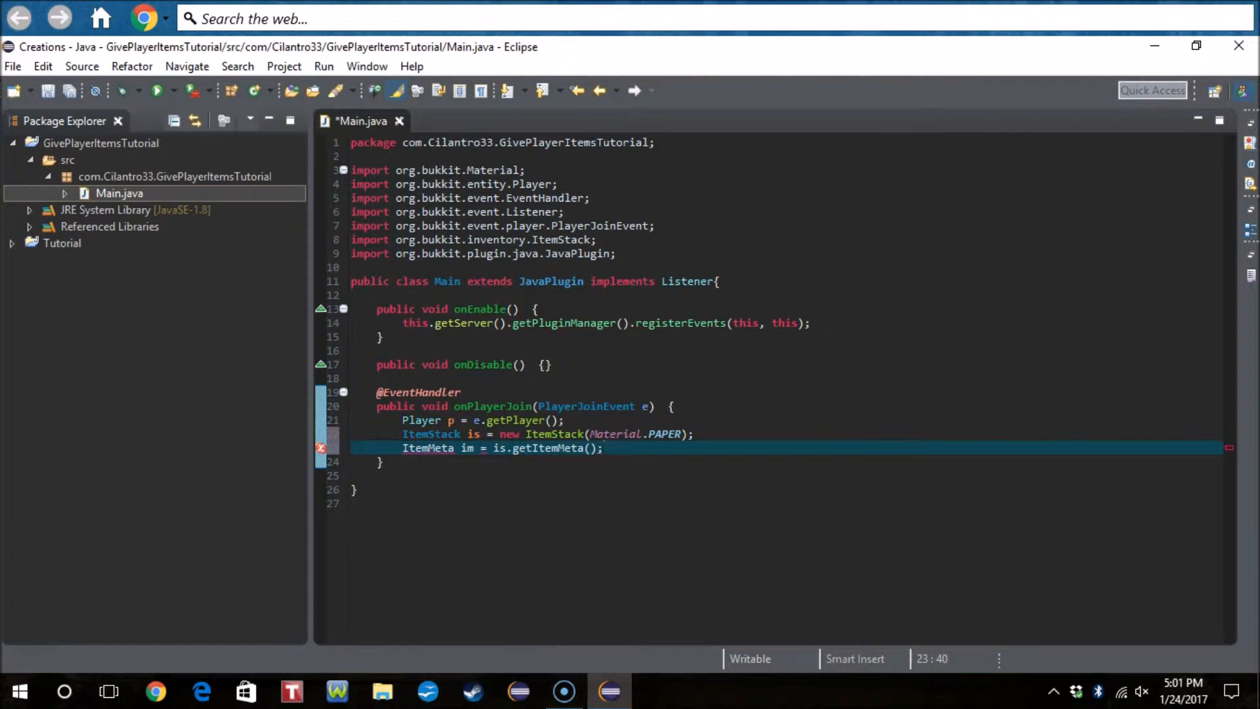
key("ctrl+shift+o")
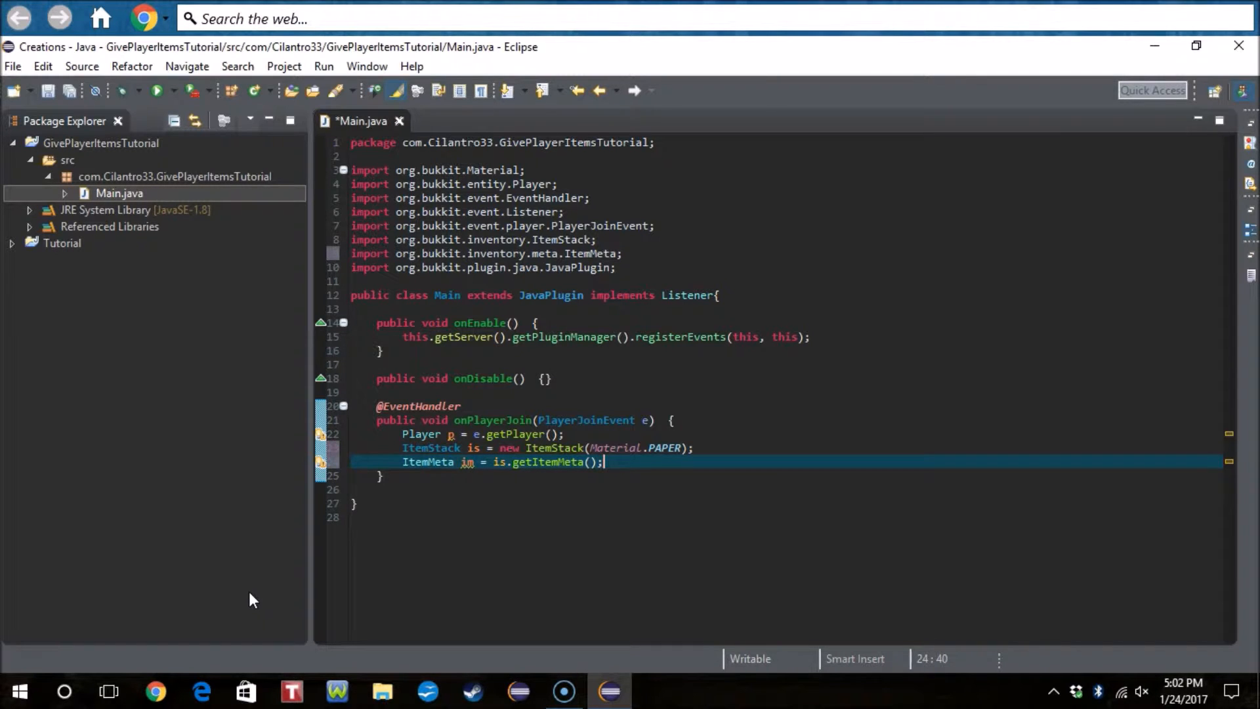
key("Return")
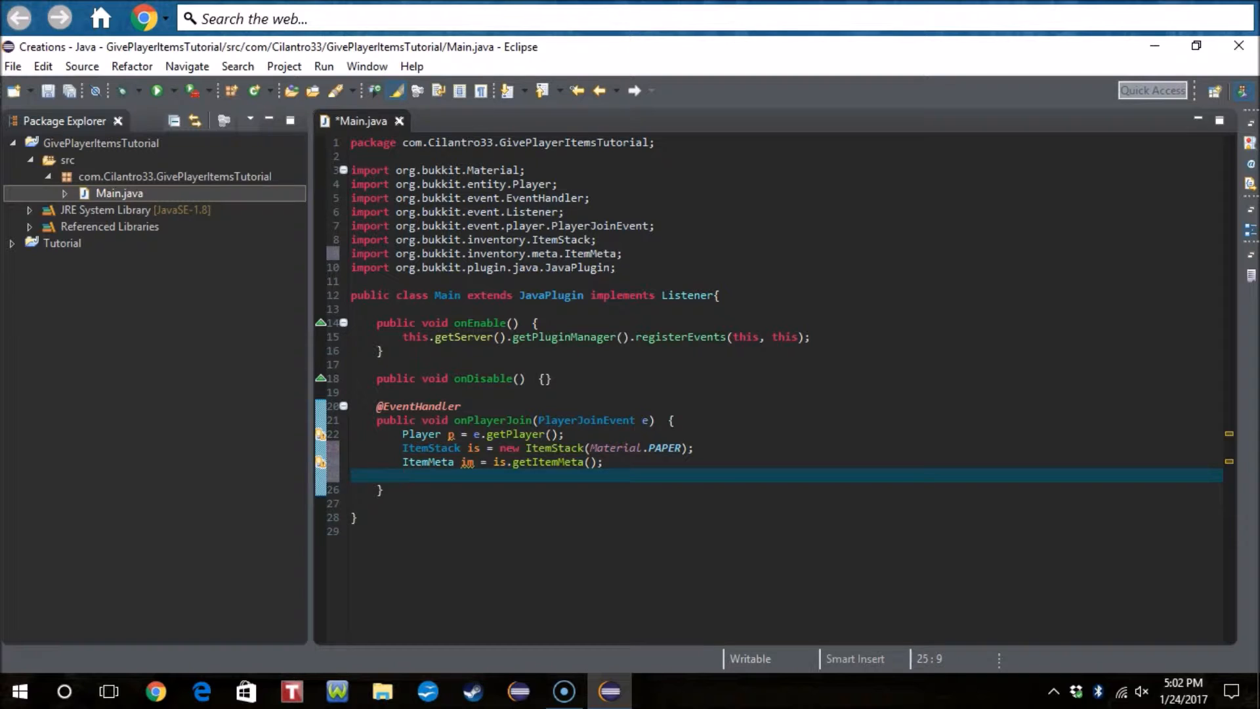
type("i")
type("m.setD")
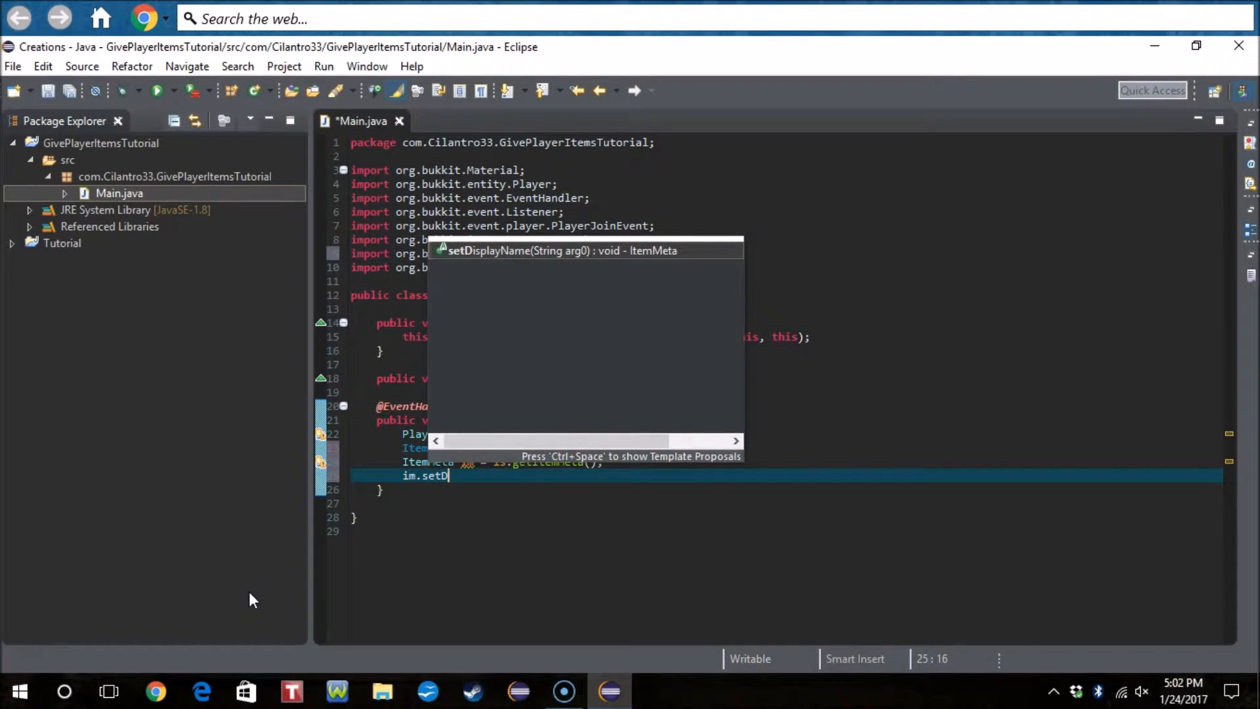
type("is")
- Set the display name to ChatColor.GREEN + "Hello " + p.getName() + "!" and save
key("Return")
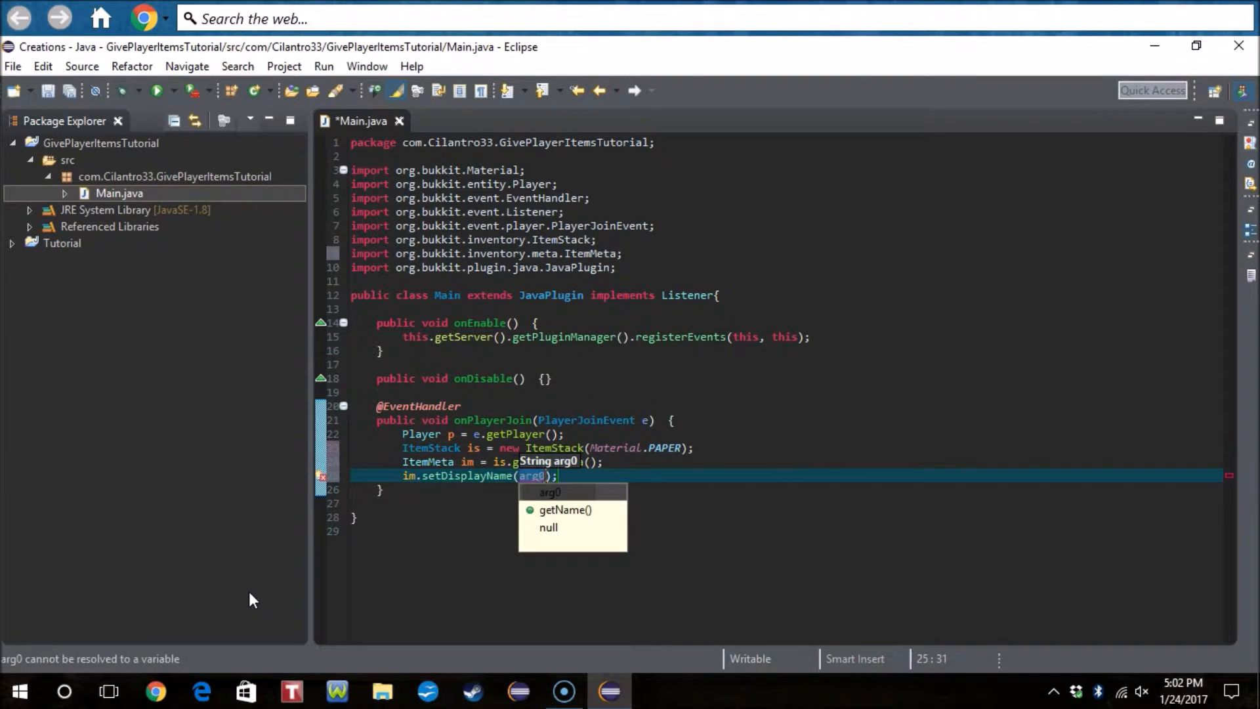
type("ChatCo")
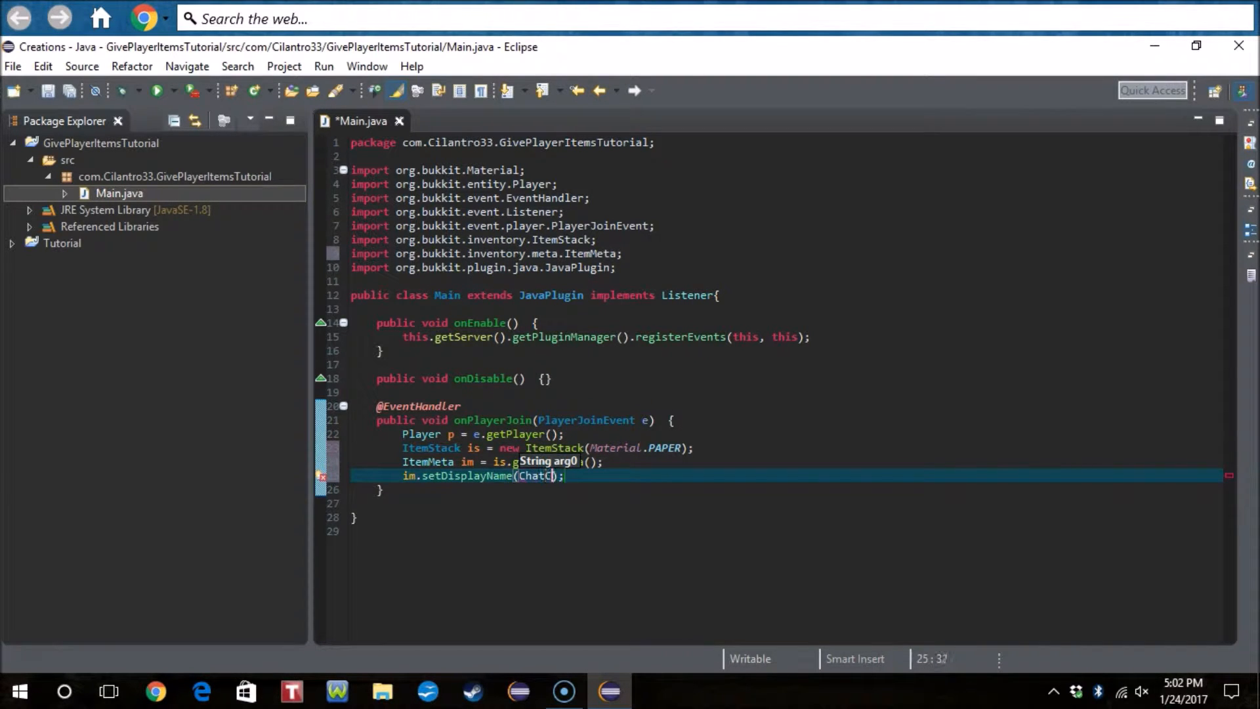
type("lor.GR")
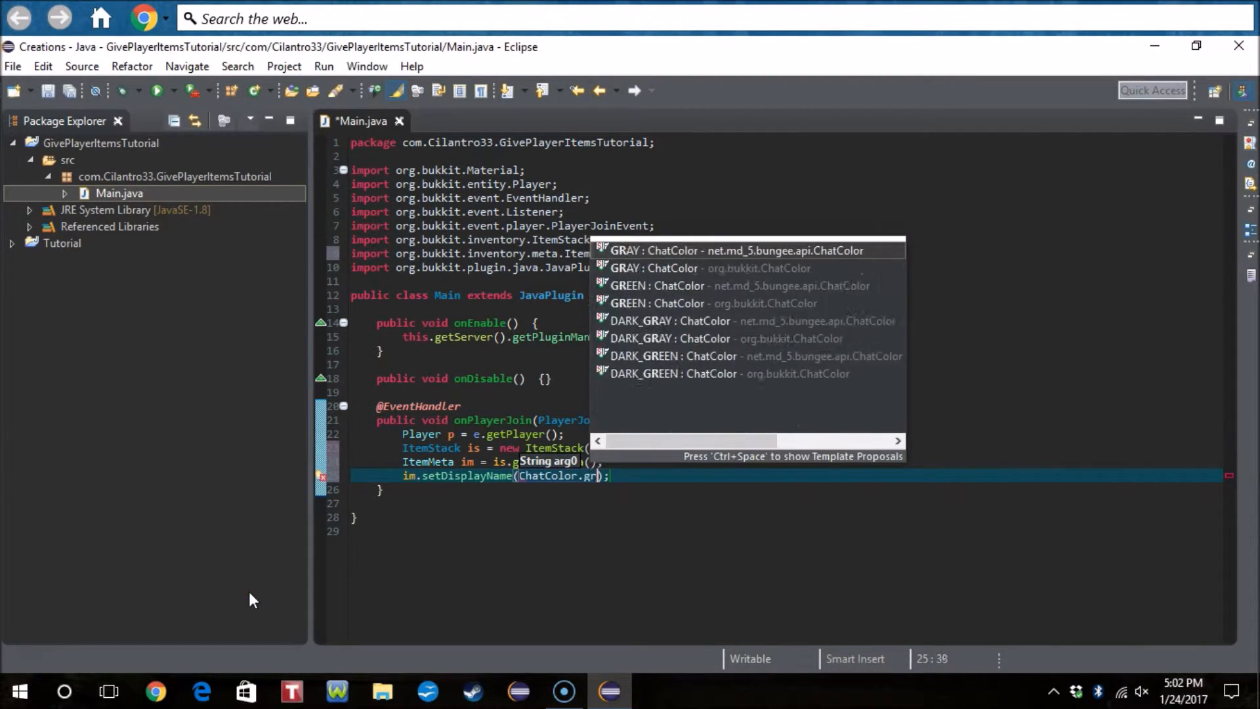
type("E")
key("Return")
type("+ ")
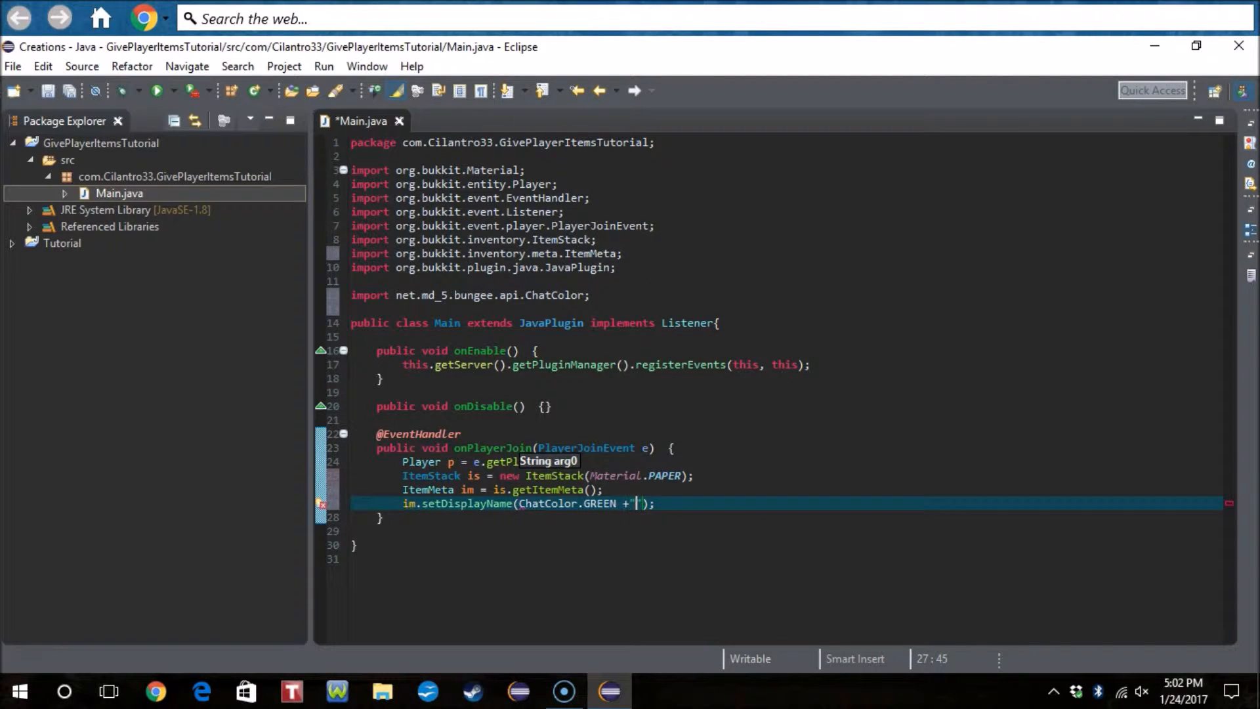
type("\"")
type("Hello")
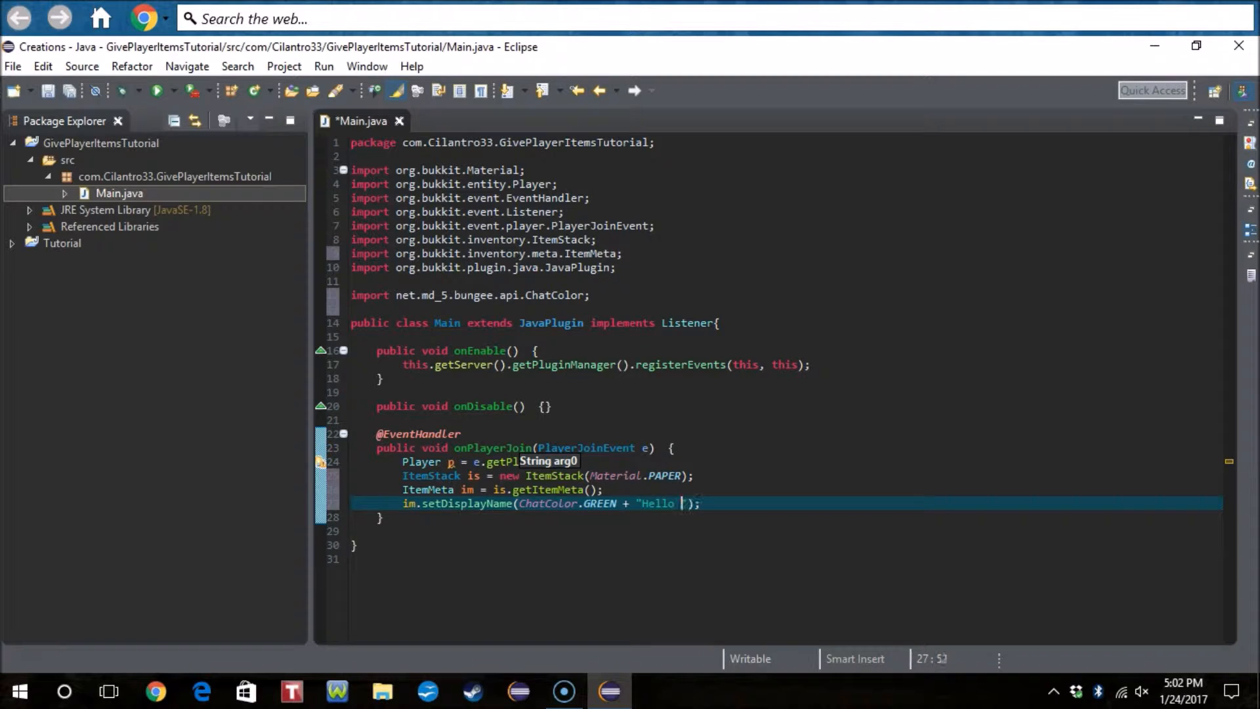
type(" \"+")
type("p.g")
type("etName")
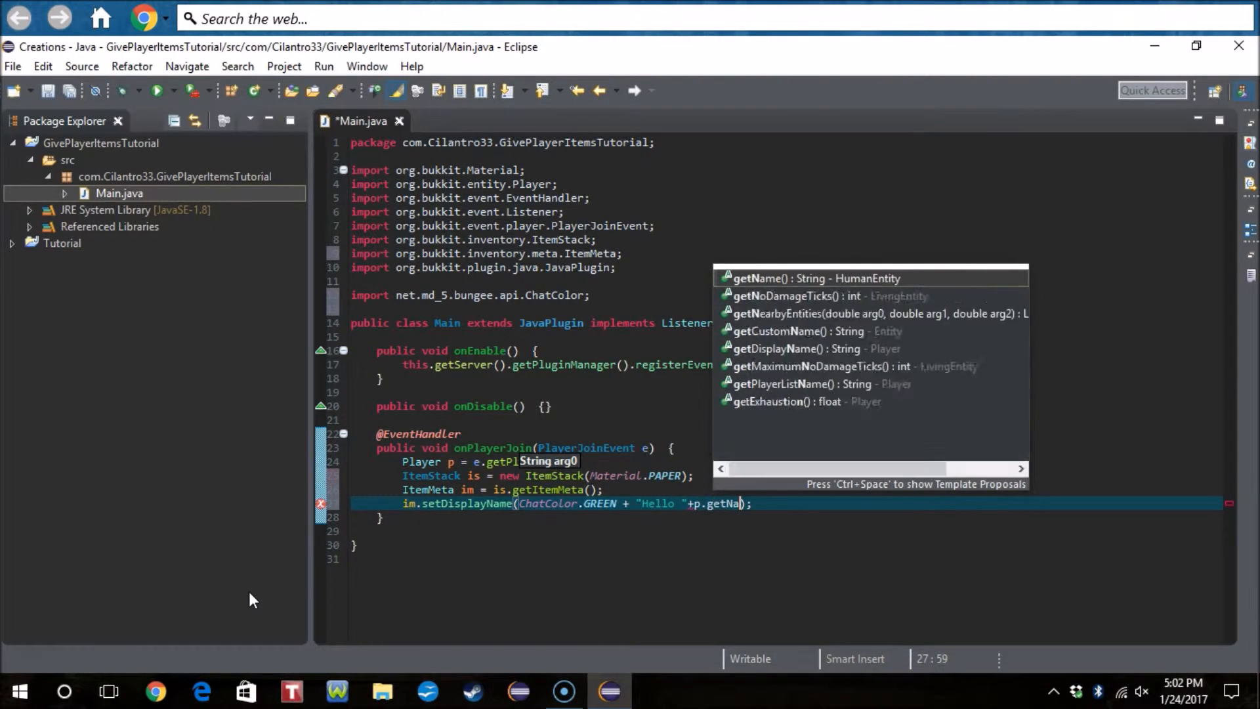
type("(")
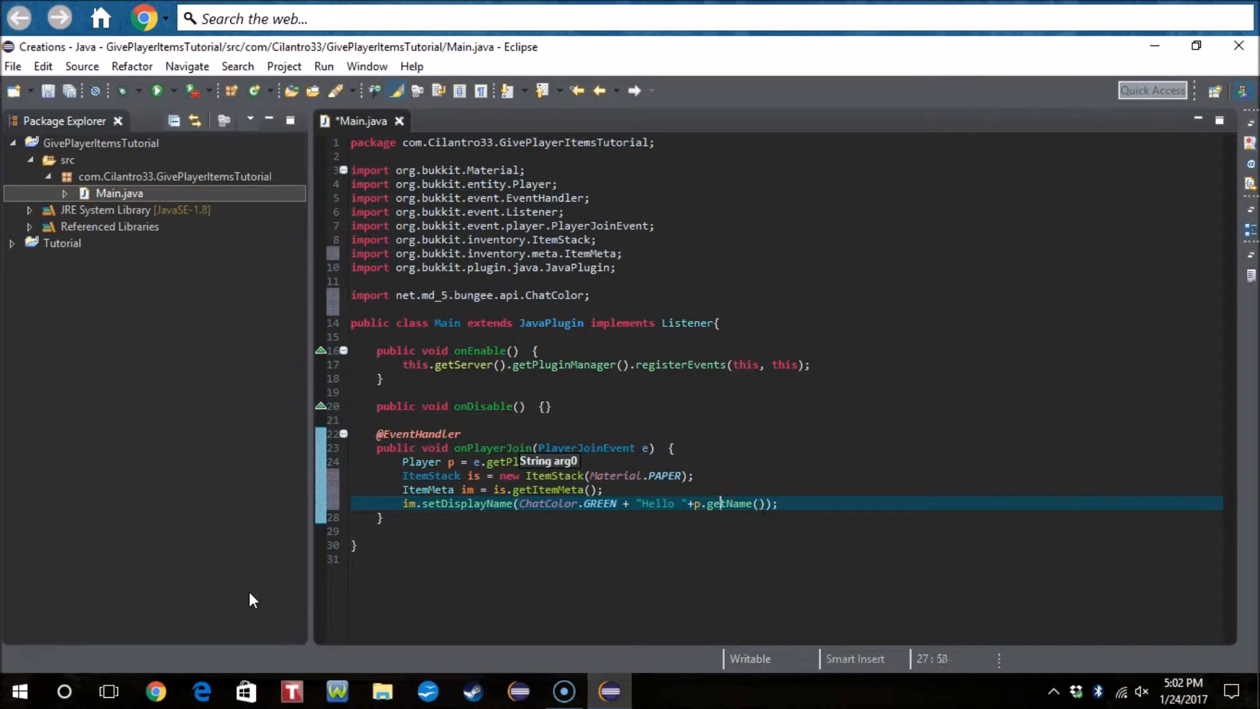
key("Left")
key("Left")
key("Left")
key("Right")
key("Right")
key("Right")
key("Right")
key("Right")
type("+ \"")
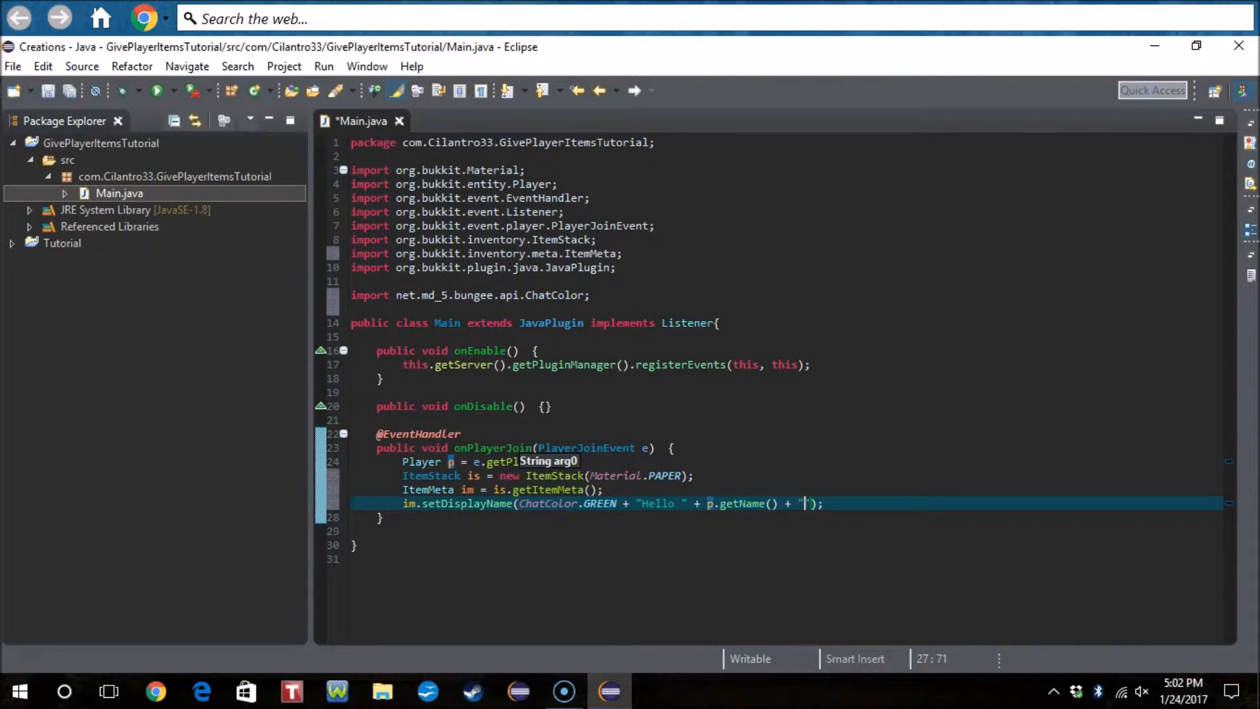
type("!")
key("Right")
key("ctrl+s")
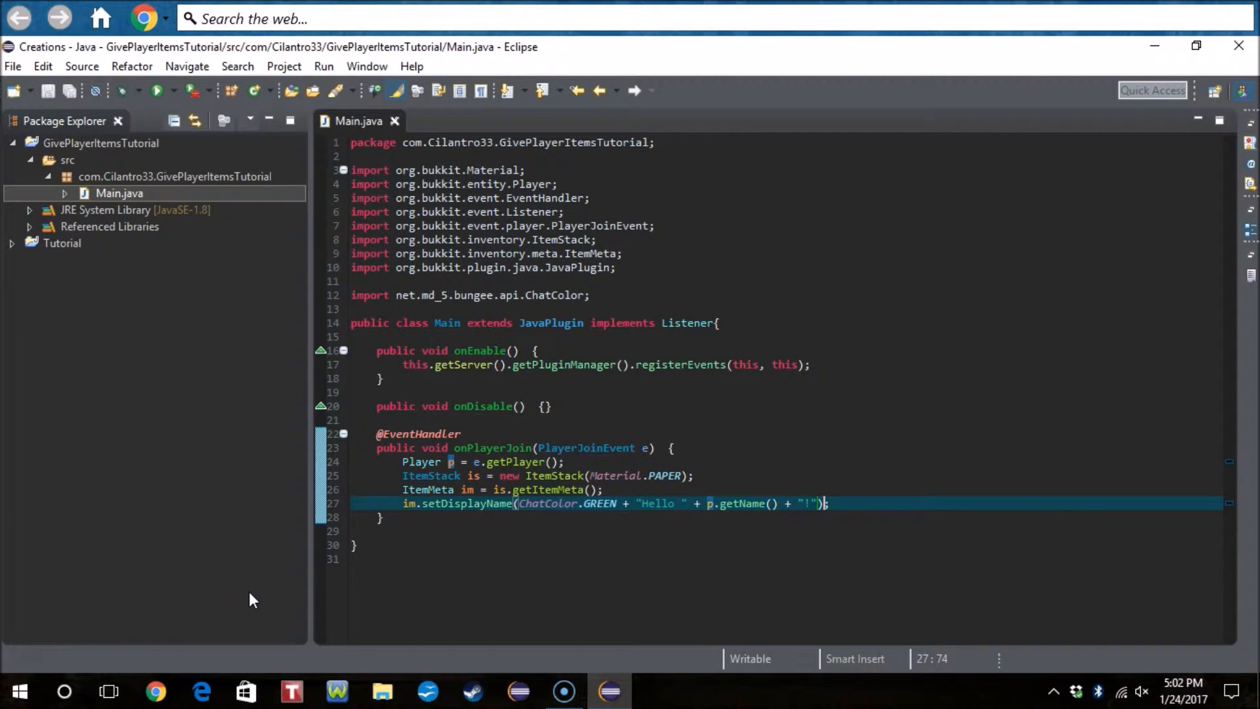
key("Return")
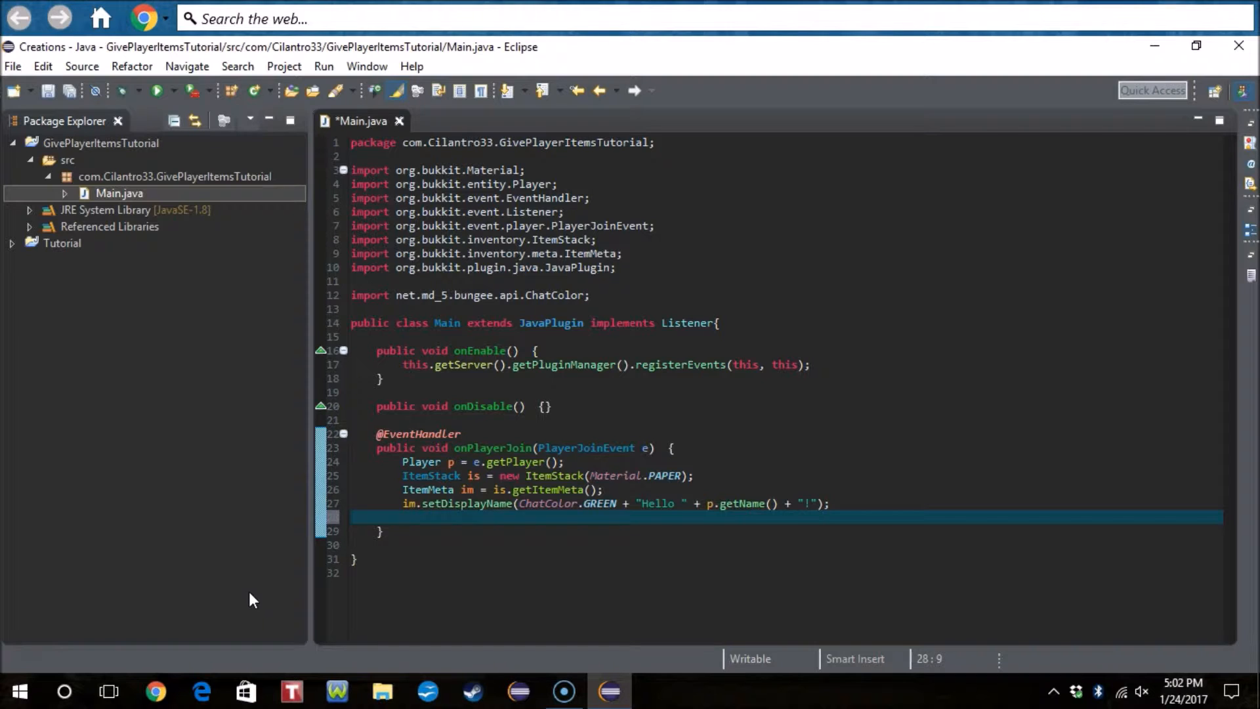
left_click(705, 450)
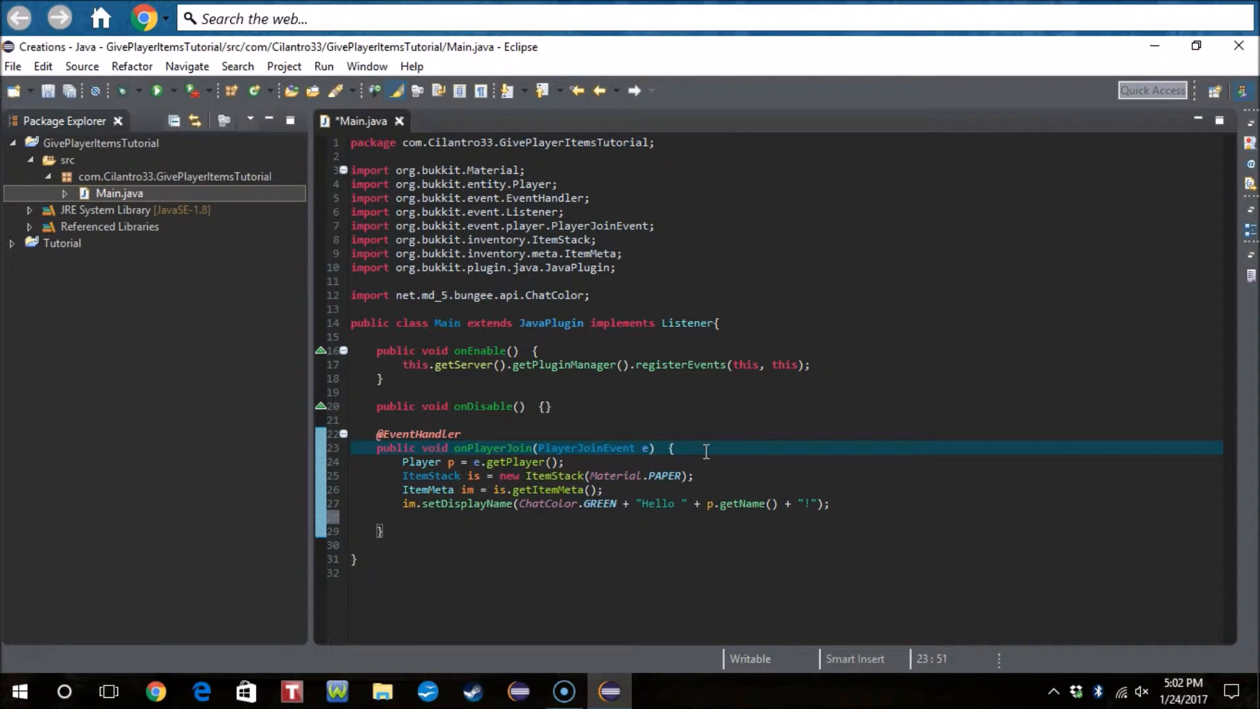
key("Return")
type("Strin")
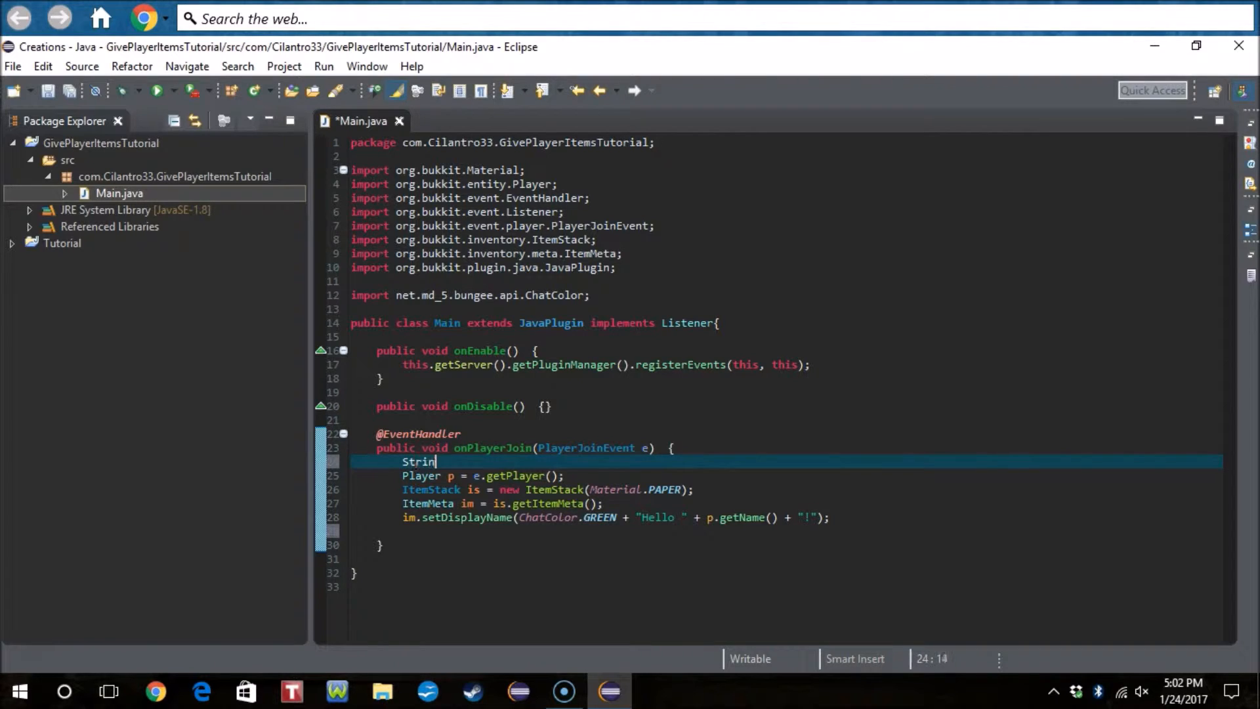
- Declare lore as a new HashMap<List<String>> at the start of onPlayerJoin
key("BackSpace")
key("BackSpace")
key("BackSpace")
key("BackSpace")
key("BackSpace")
type("Has")
type("hMap<")
type("S>")
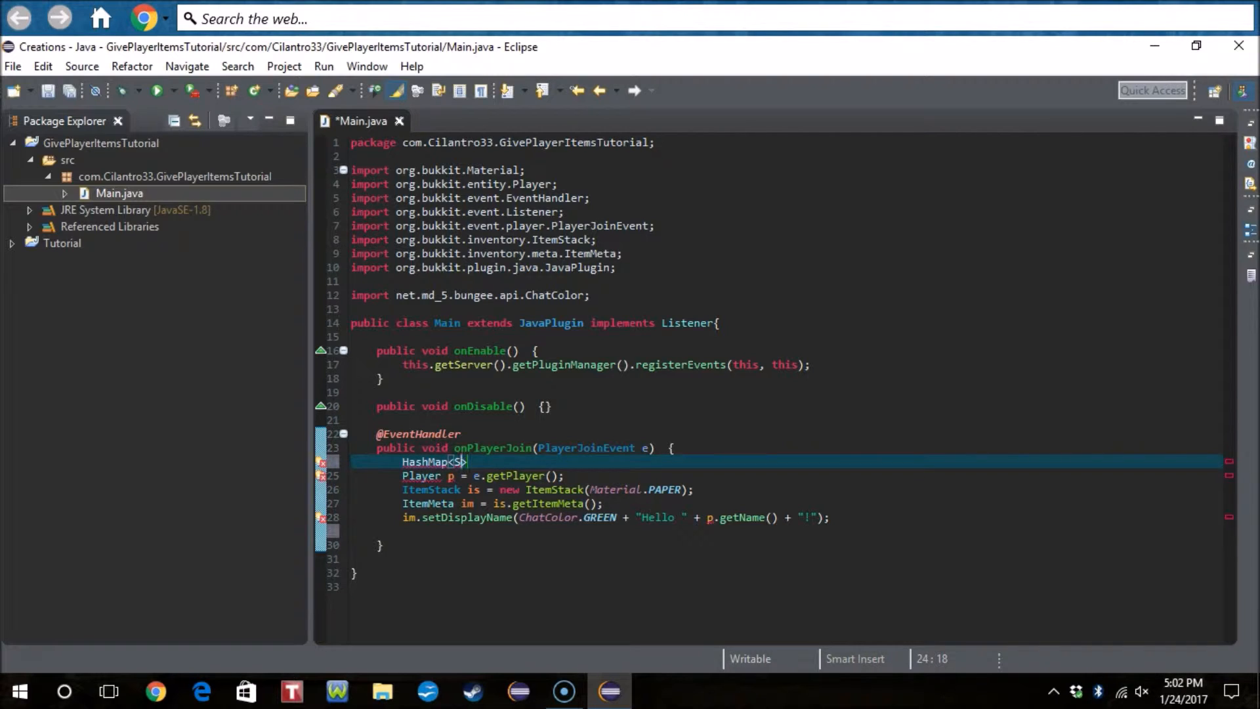
key("BackSpace")
type("L")
type("ist<String")
type(">>")
type(" lore = ")
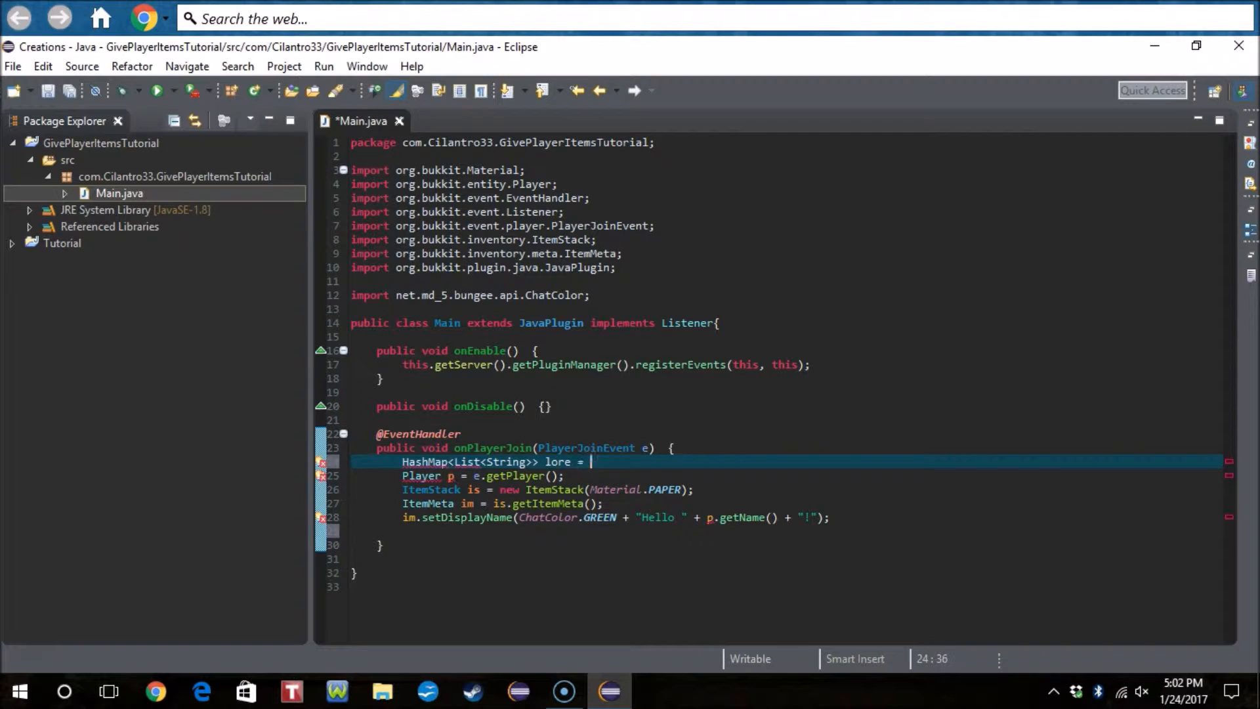
type("new ")
type("Has")
type("H")
type("Map<List<")
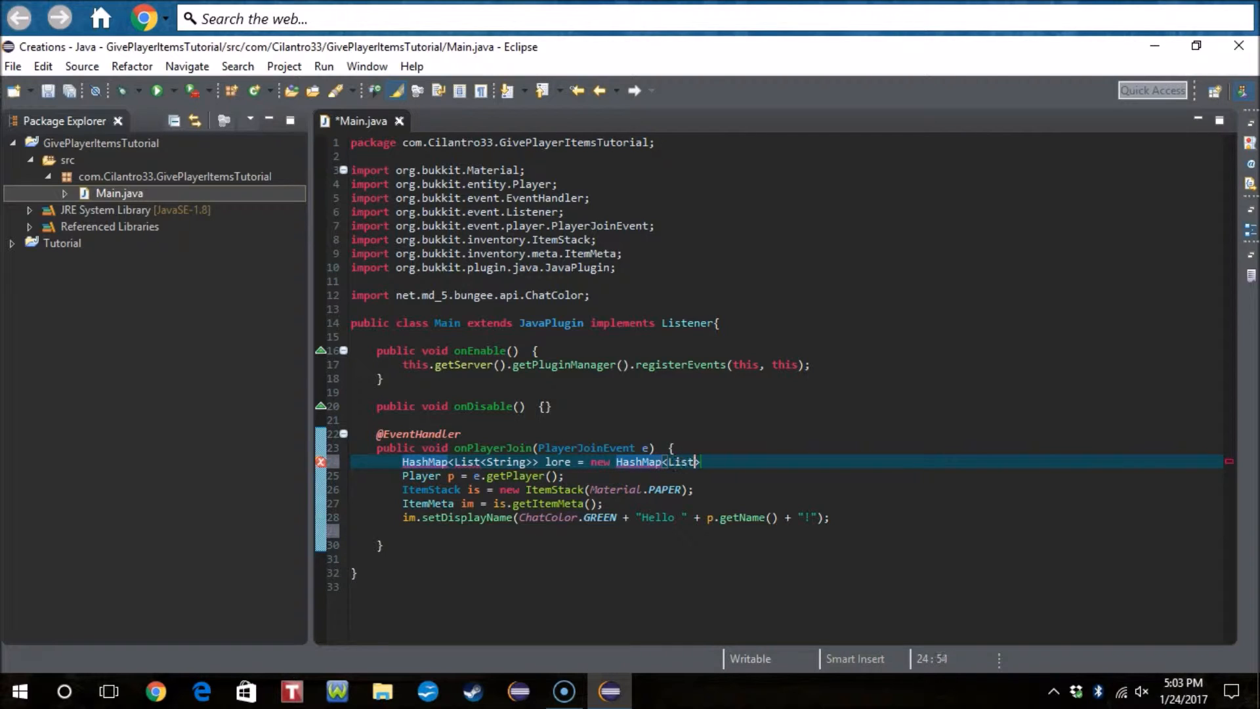
type("String>>")
type("();")
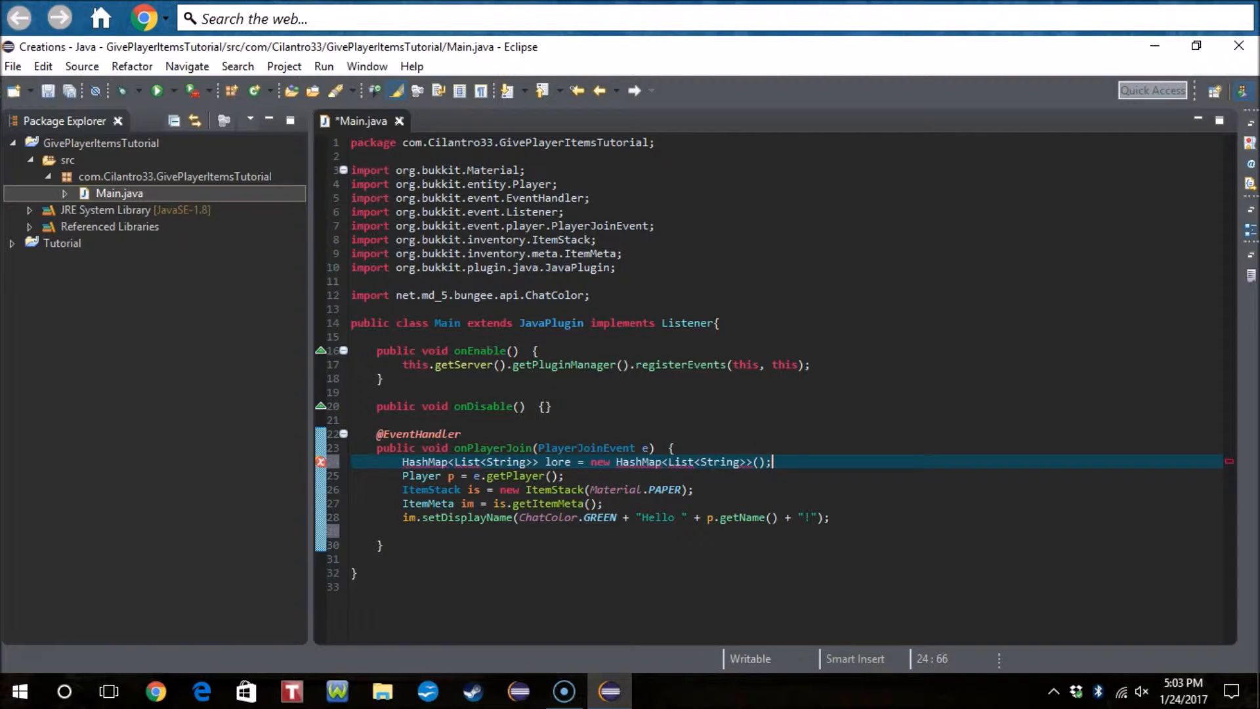
- Organize imports, choosing java.util.List alongside java.util.HashMap
key("ctrl+shift+o")
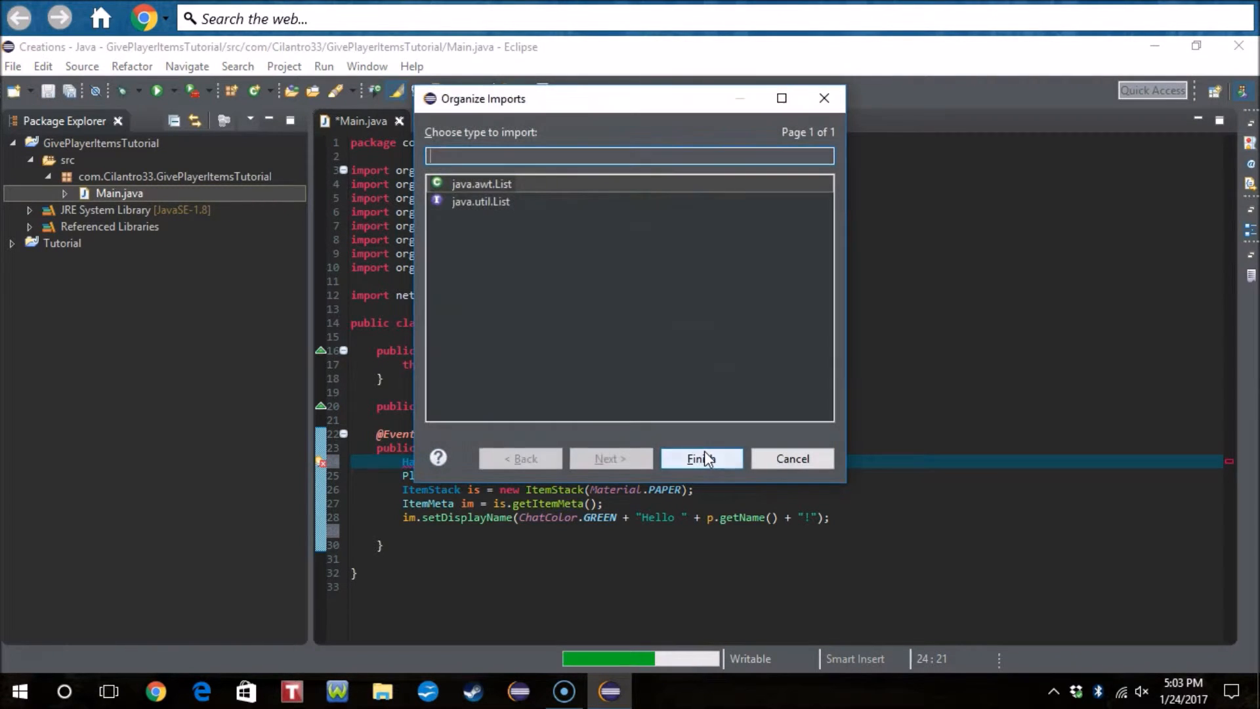
left_click(645, 395)
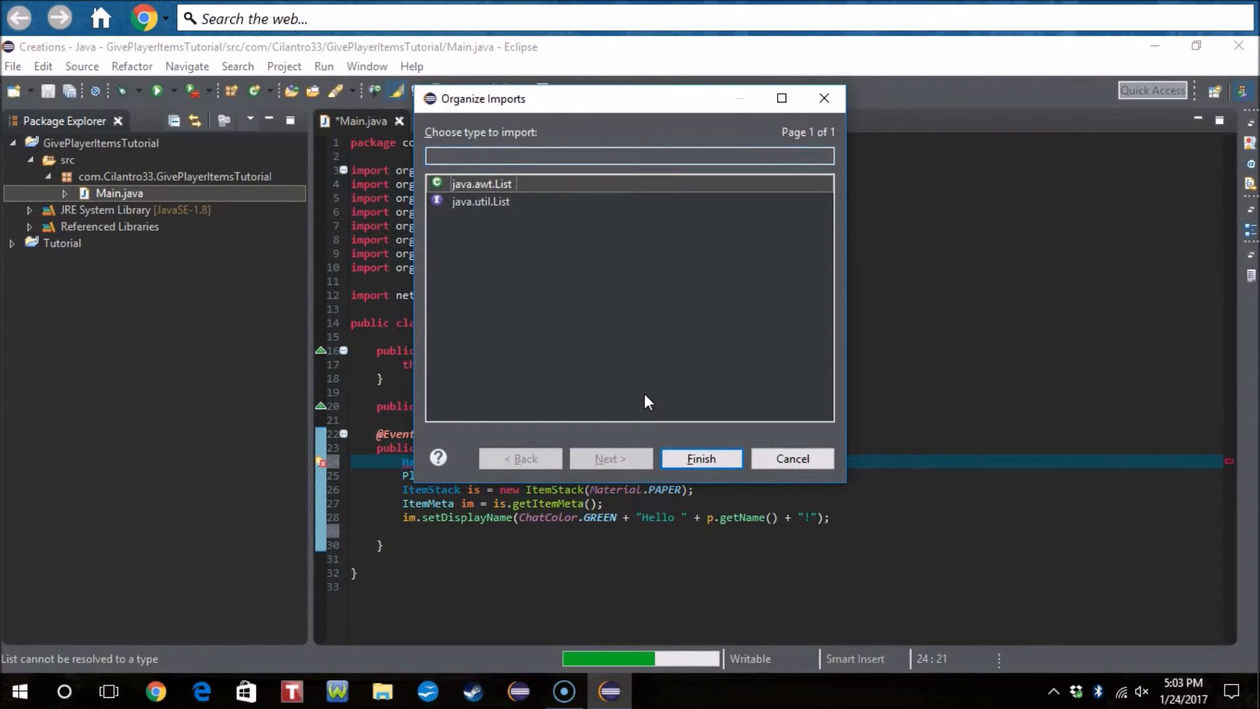
key("Down")
key("Return")
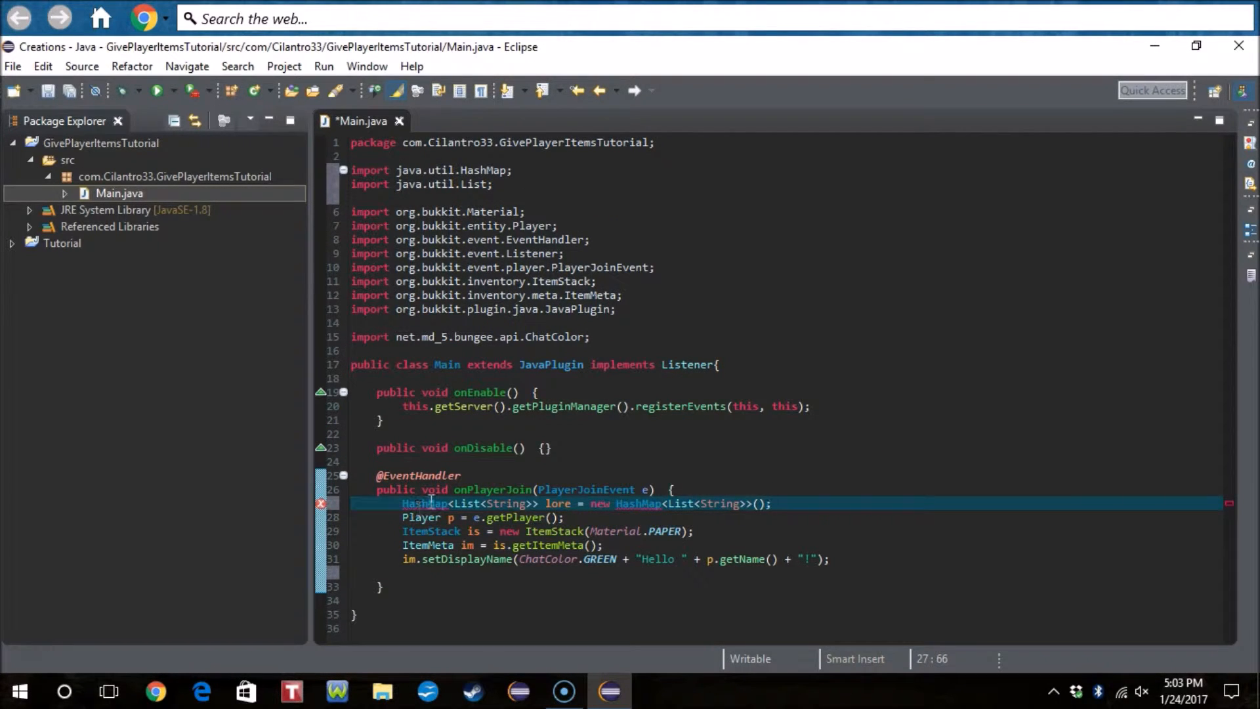
mouse_move(426, 504)
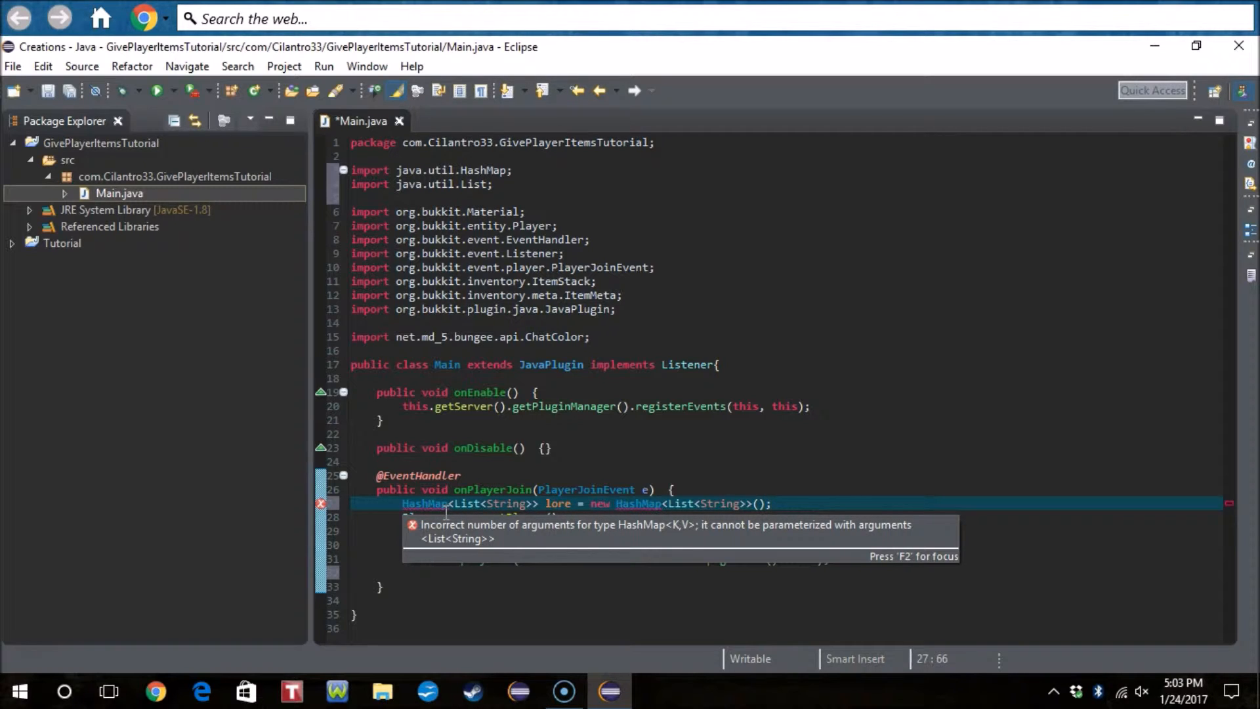
- Replace both HashMap words on line 27 with ArrayList and re-organize imports
left_click(435, 503)
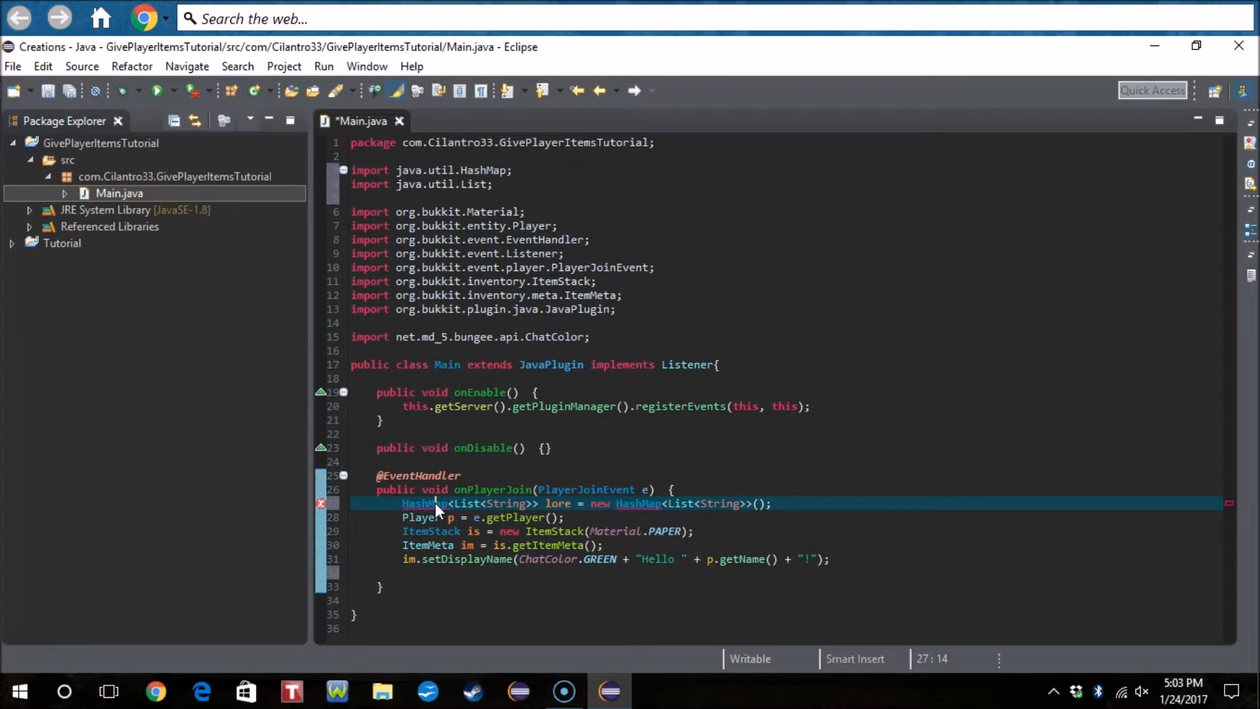
right_click(435, 503)
double_click(417, 506)
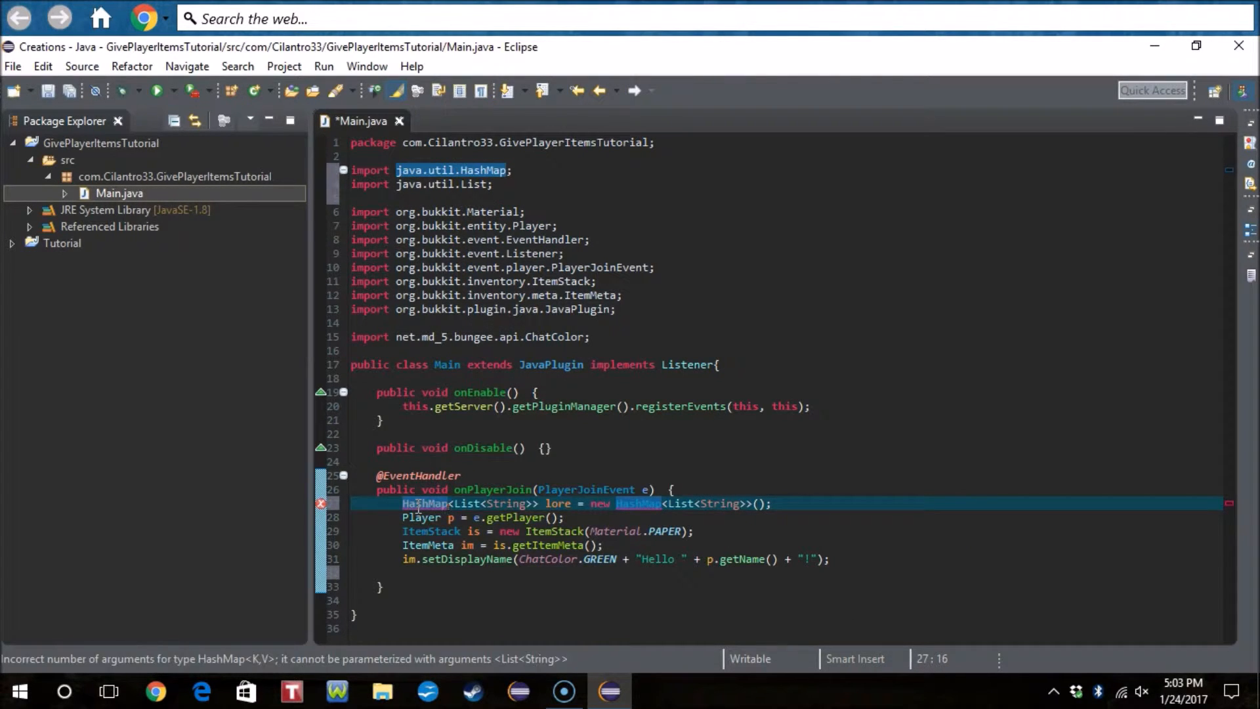
type("ArrayLi")
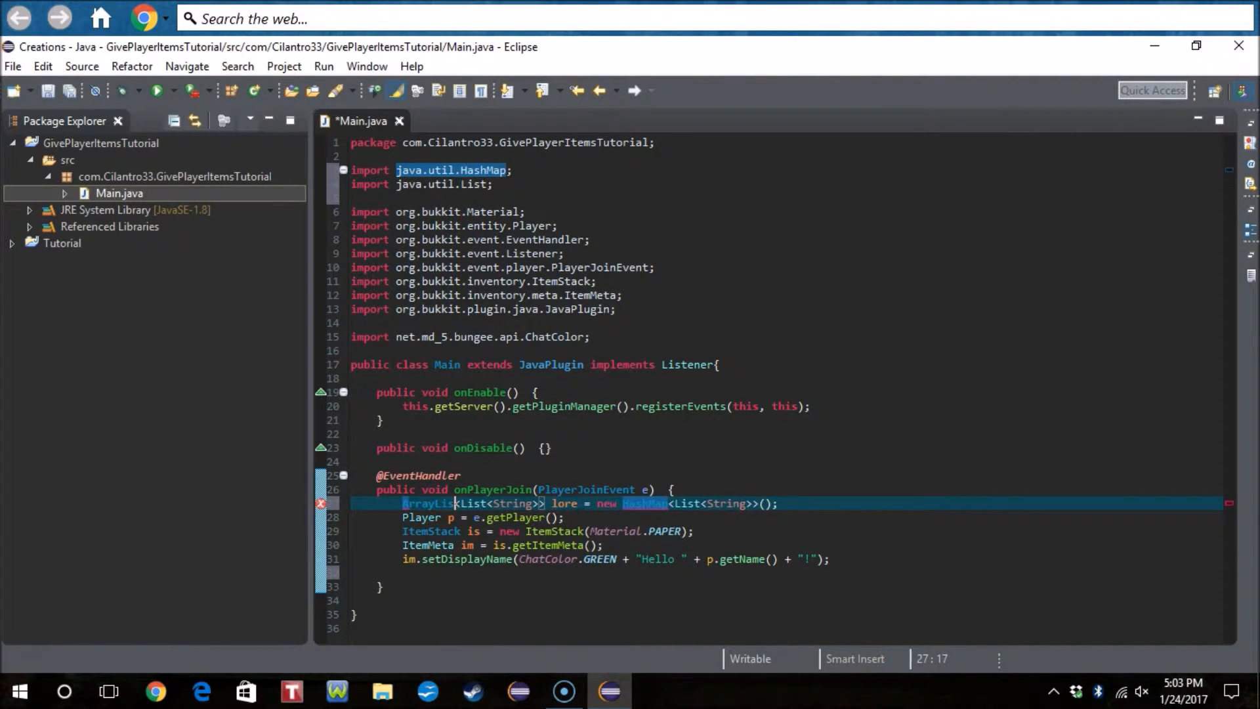
type("t")
key("ctrl+Right")
key("ctrl+Right")
key("ctrl+Right")
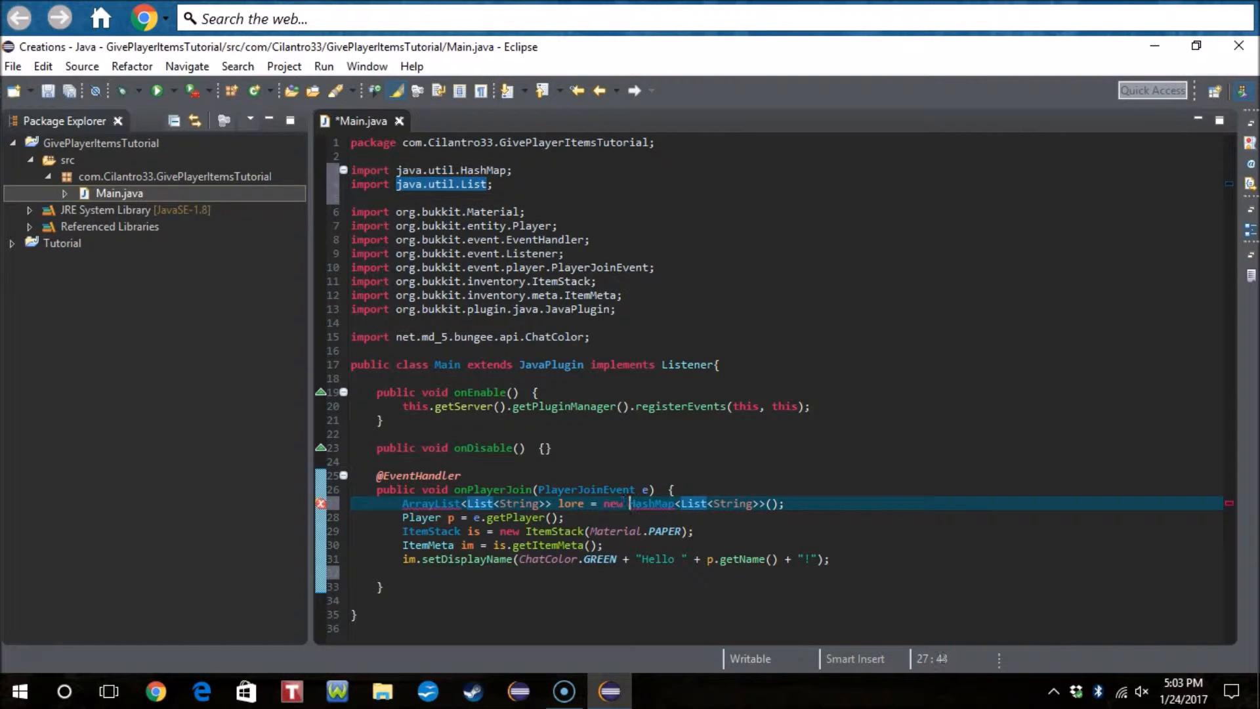
key("ctrl+shift+Right")
type("ArrayList<L")
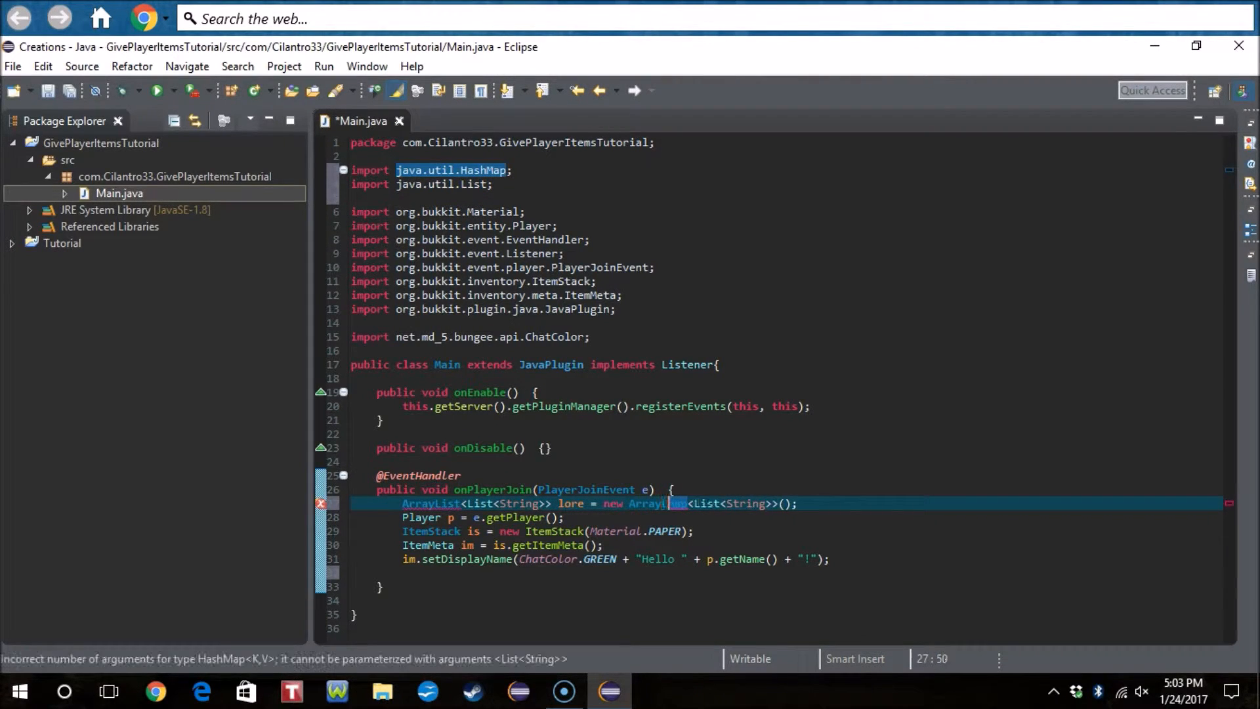
type("ist")
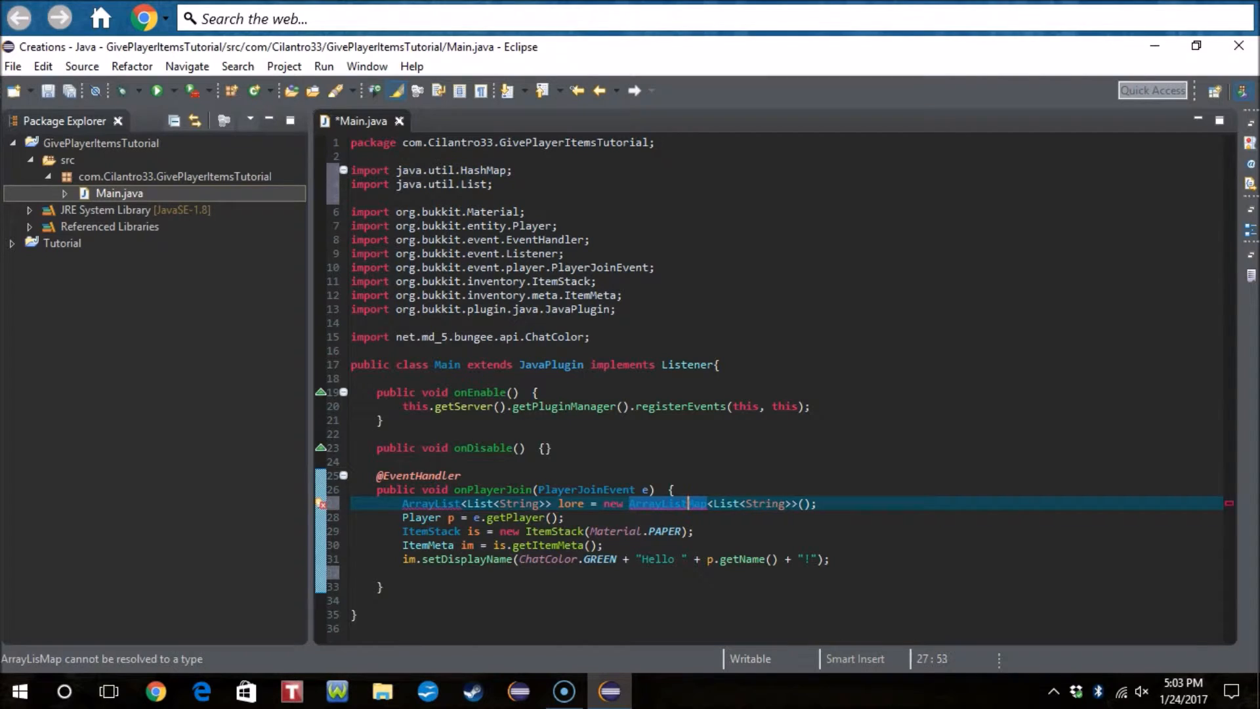
type("t")
key("ctrl+shift+o")
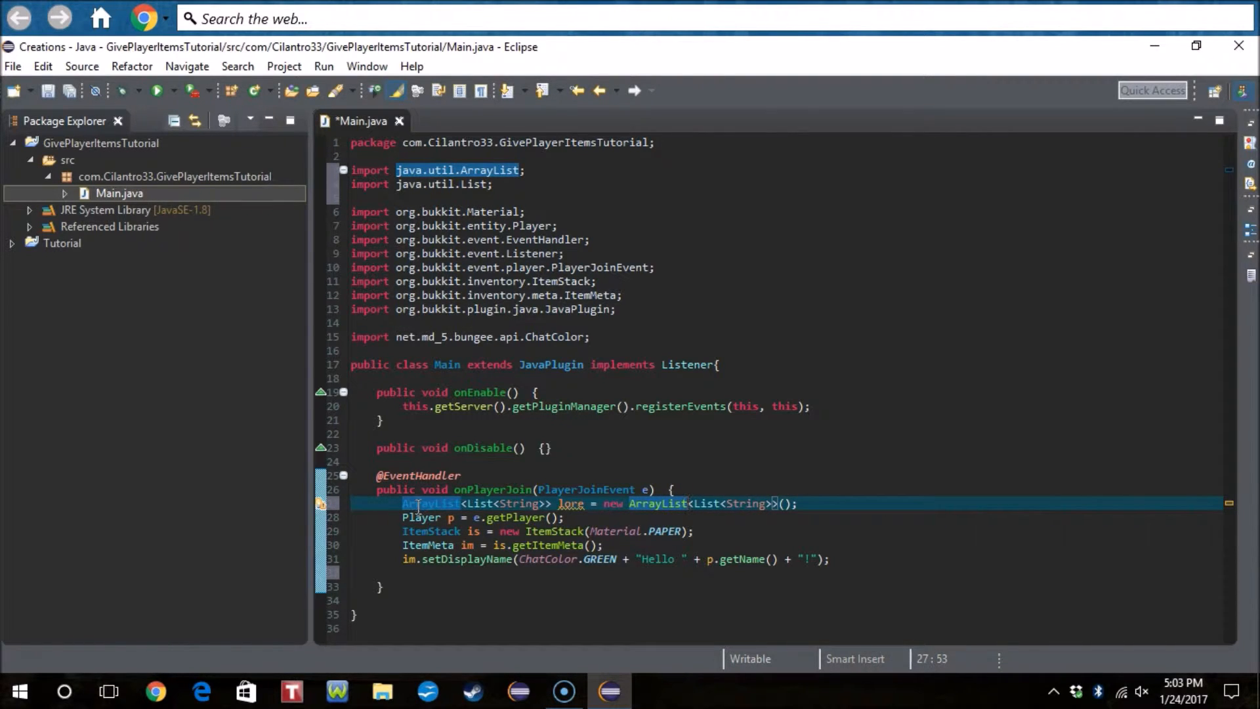
- Check the display-name line and settle the caret on empty line 32
left_click(563, 581)
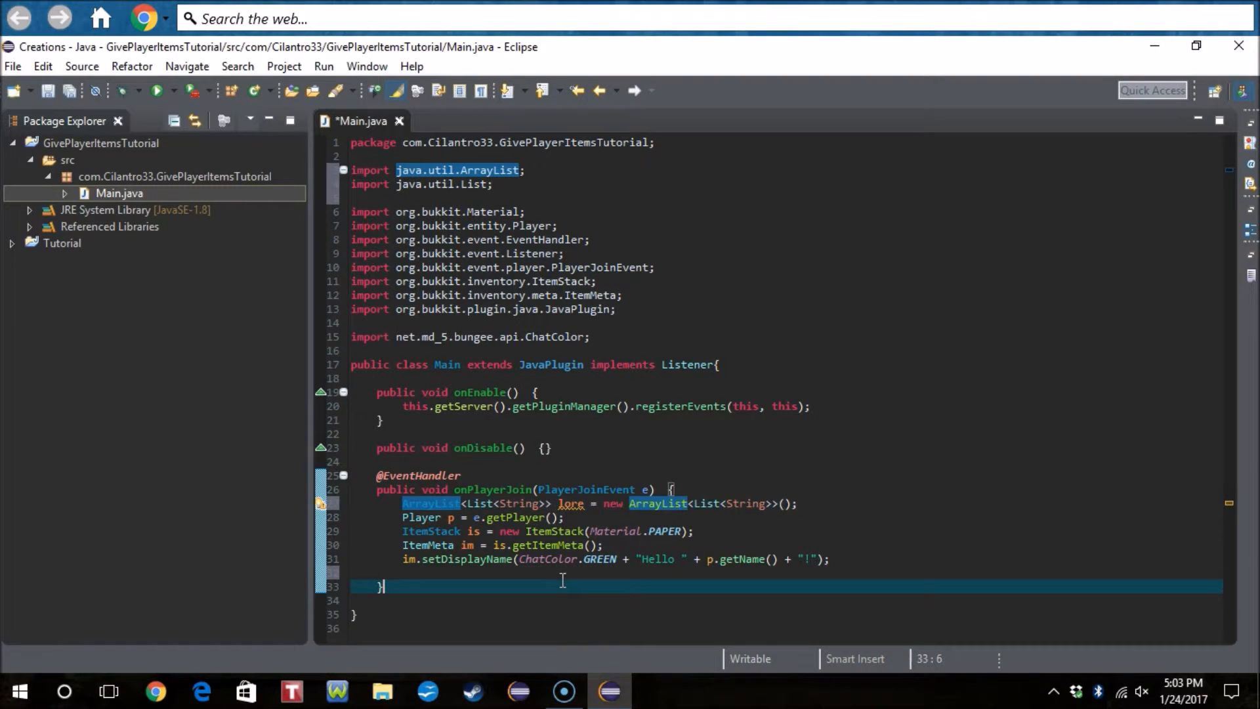
left_click(562, 561)
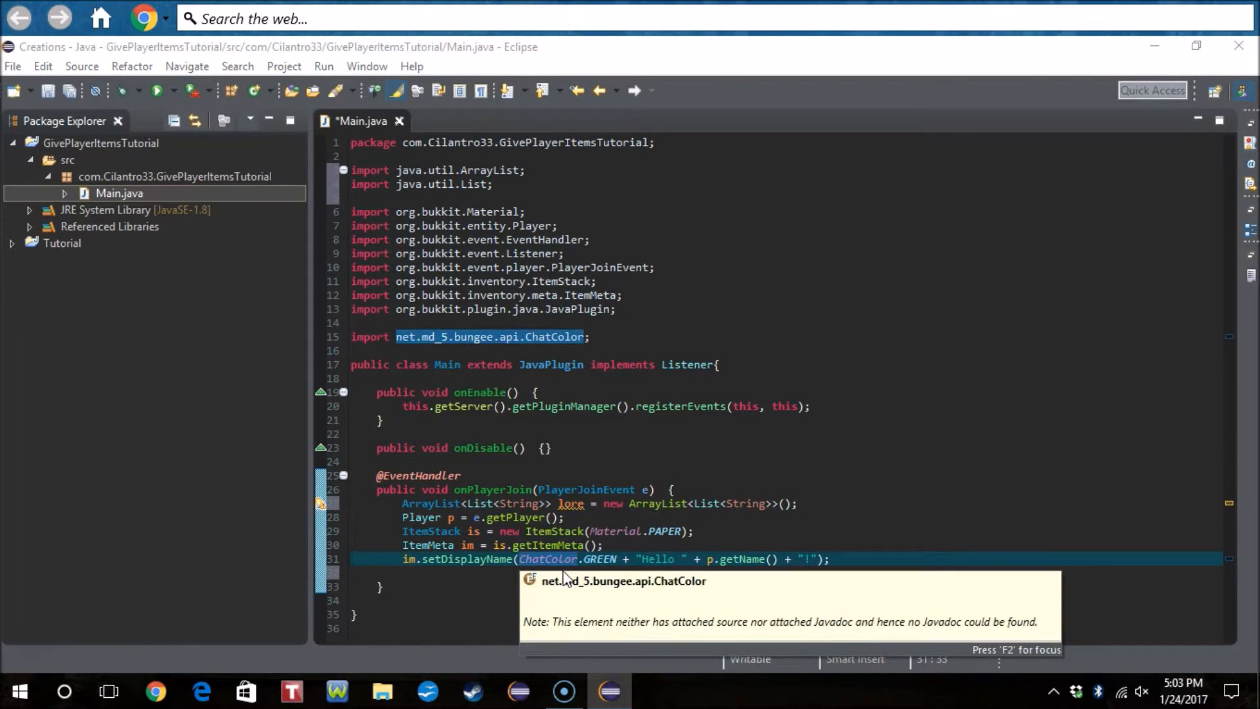
left_click(456, 573)
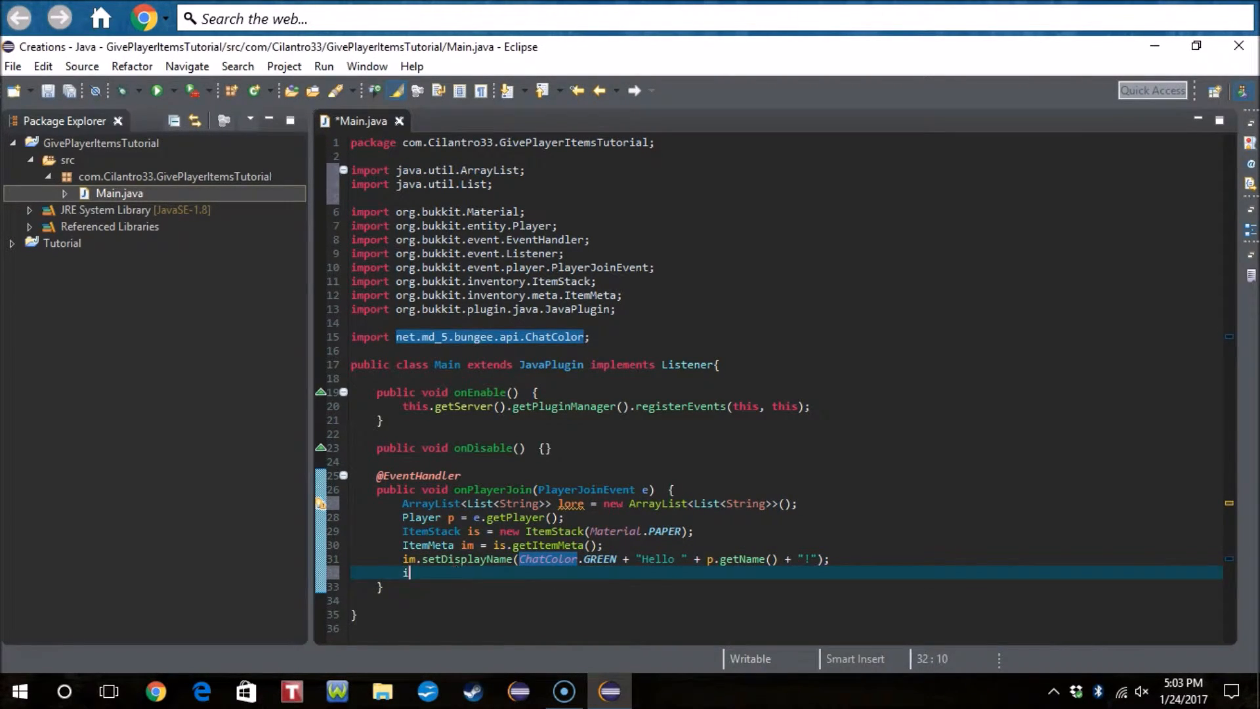
type("lore")
type(".add")
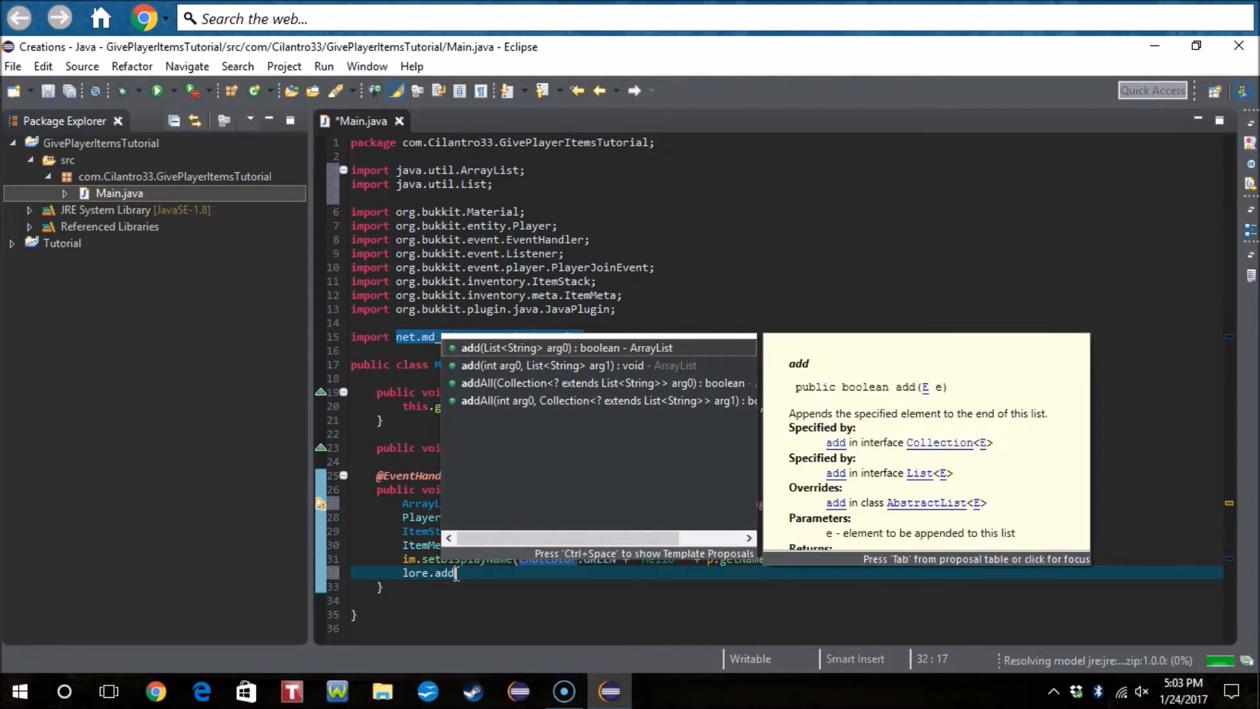
- Add a lore.add call, draft ChatColor.GREEN + "" as its argument, then cut it back to ""
key("Return")
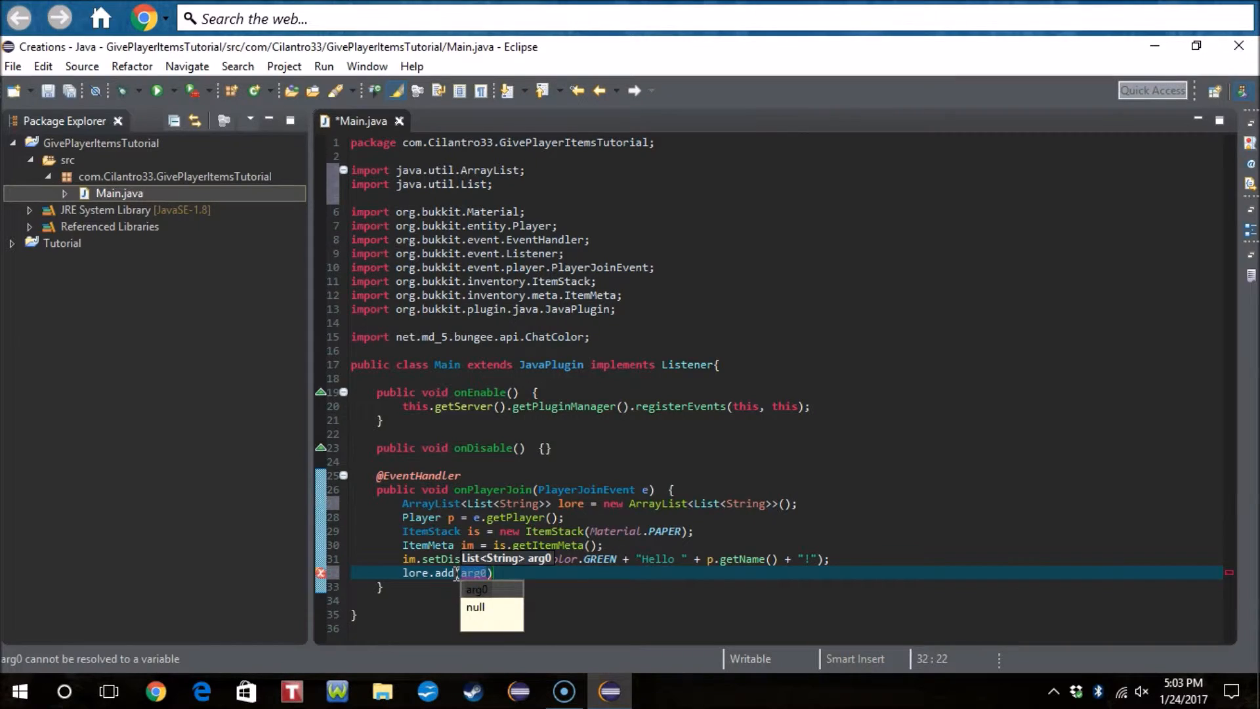
key("Escape")
type(";")
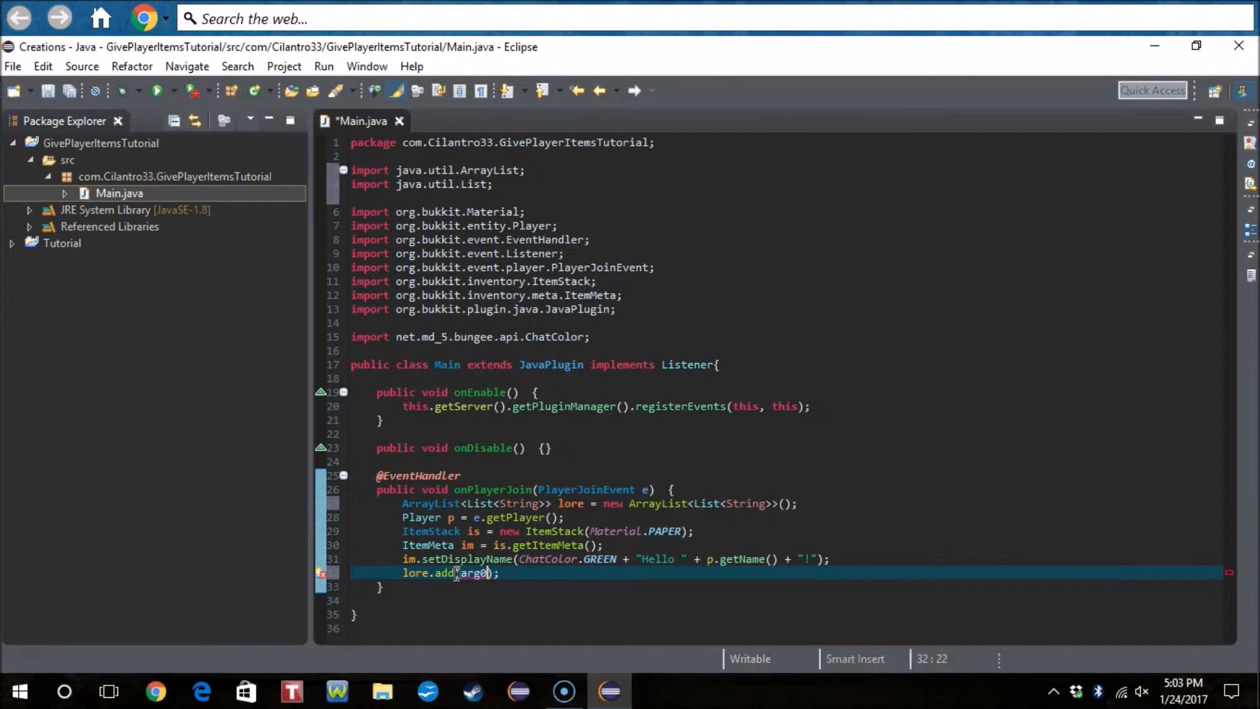
type("Chat")
type("Color.")
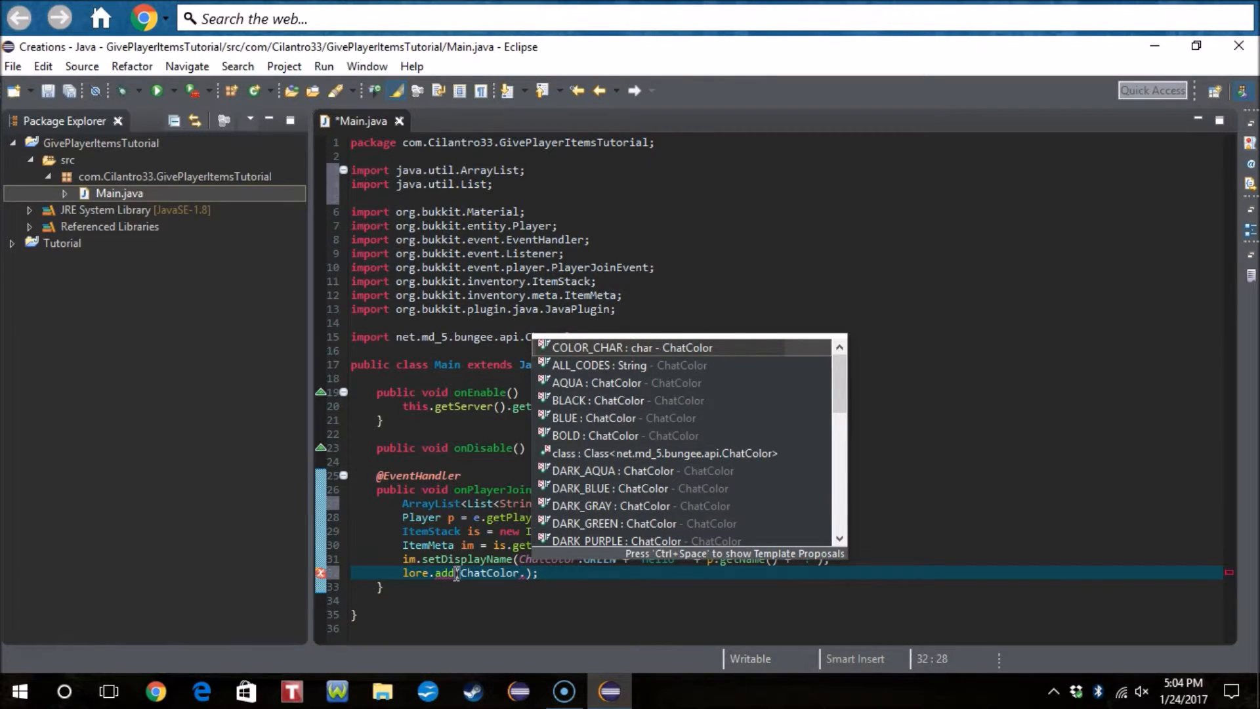
type("gre")
key("Return")
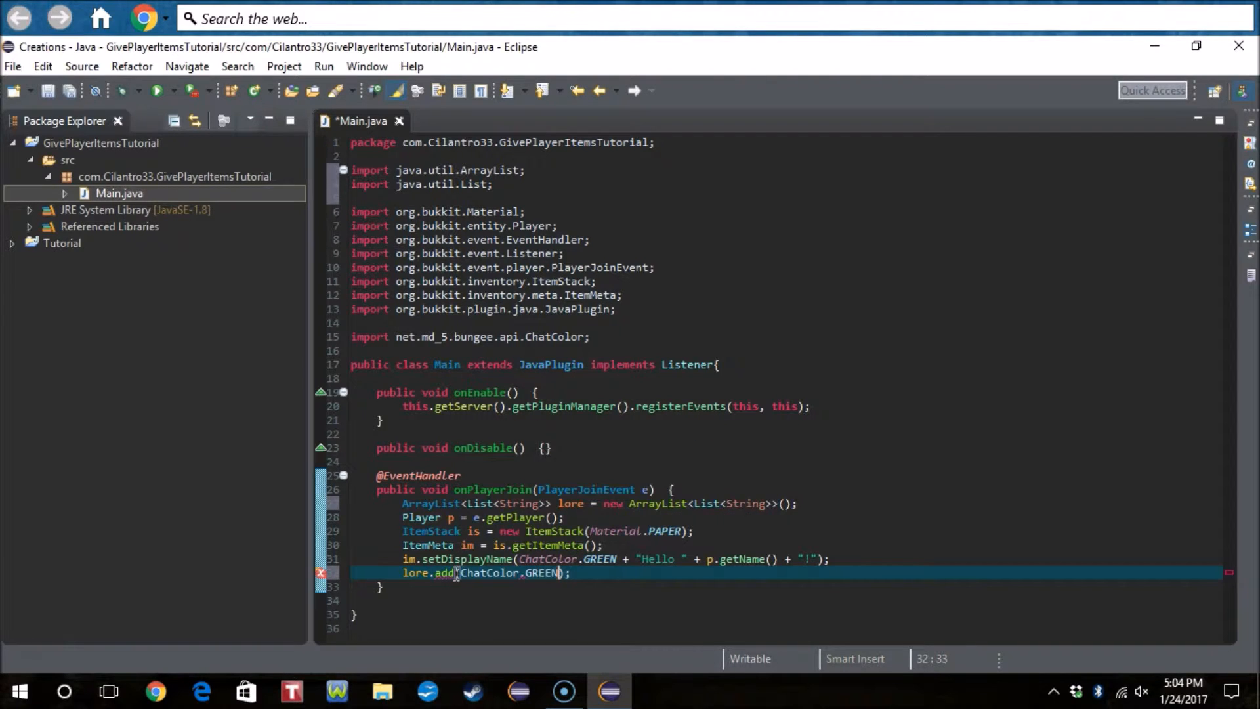
type("+ \"")
key("Right")
key("Delete")
left_click_drag(578, 574, 473, 578)
key("BackSpace")
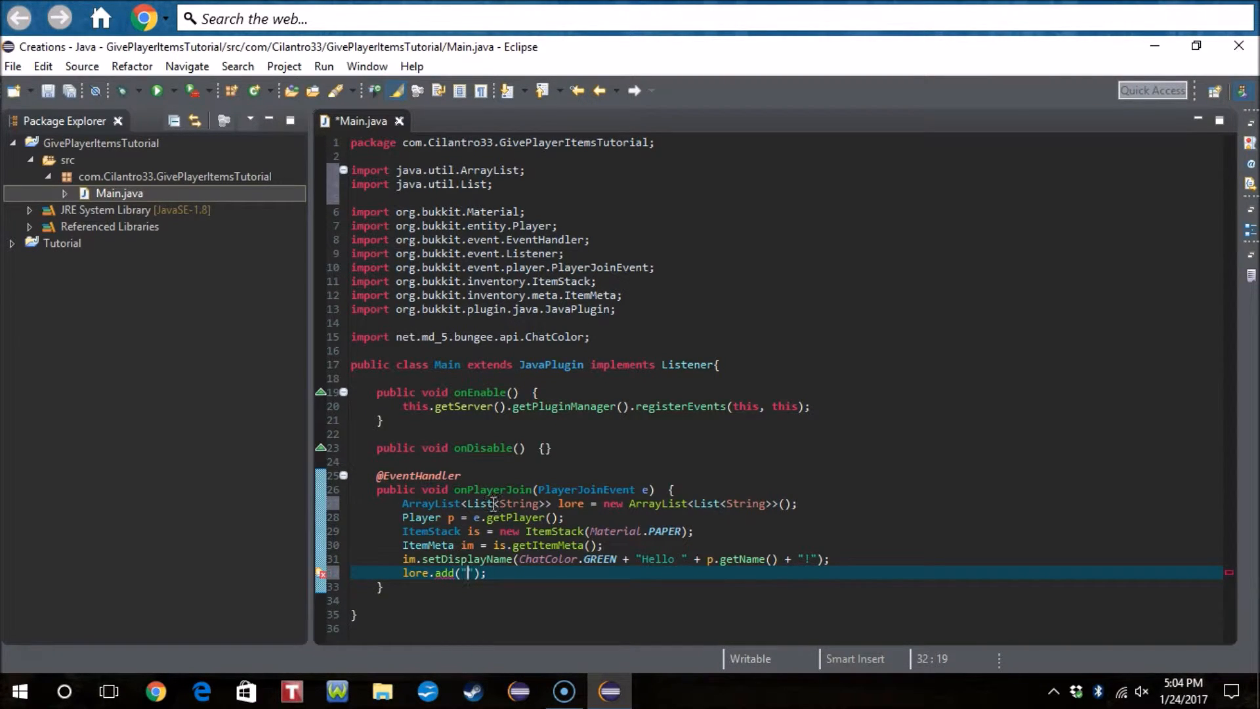
- Remove a closing '>' from the lore declaration on line 27
left_click(553, 503)
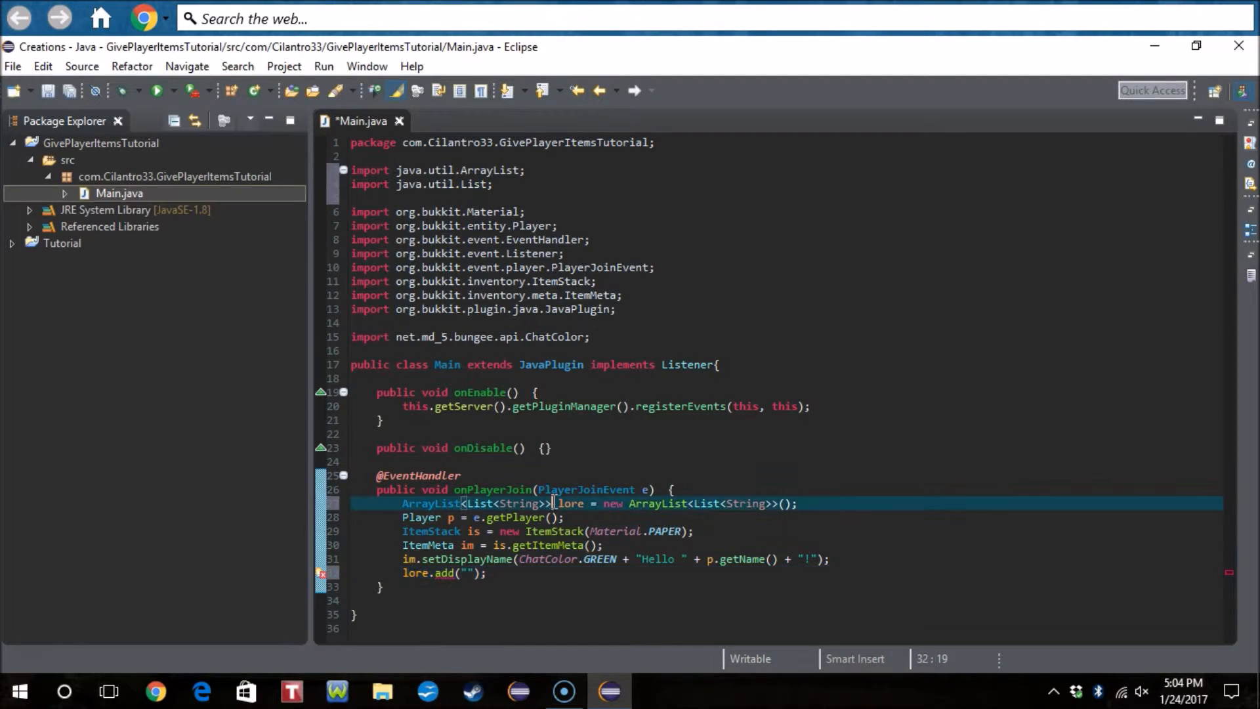
key("BackSpace")
key("Left")
key("Left")
key("Left")
key("Left")
key("Left")
key("Left")
key("Left")
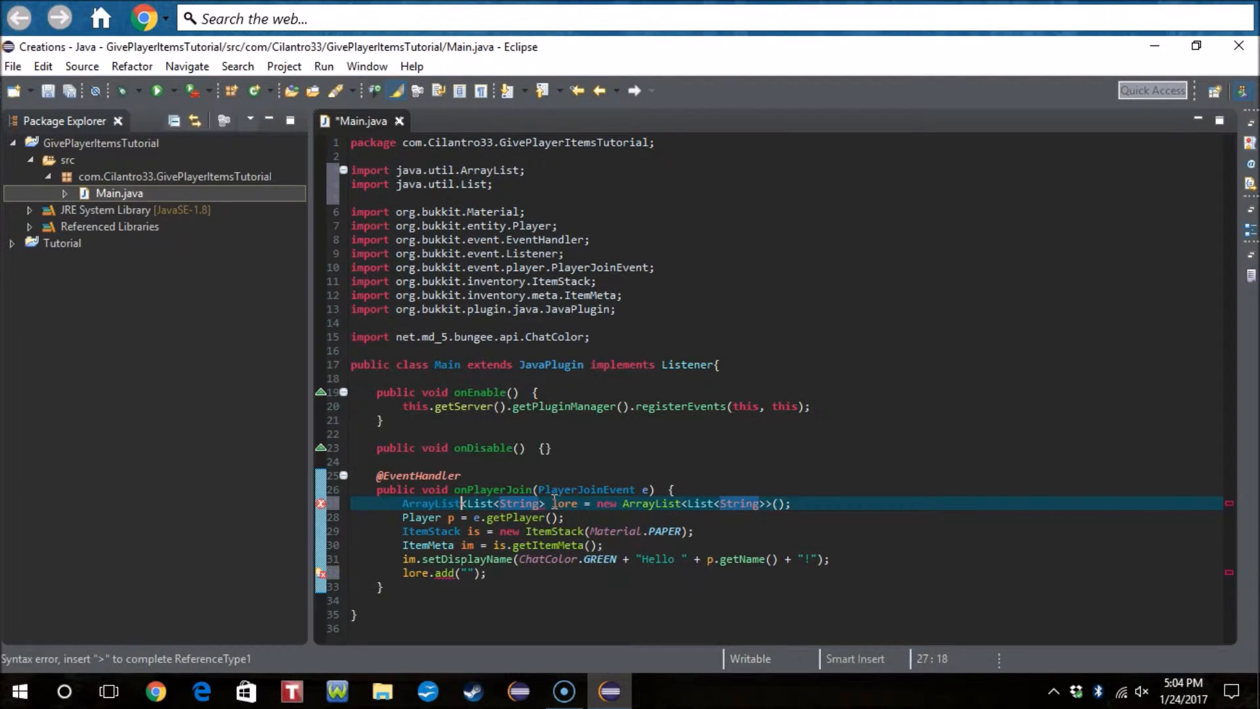
- Hand-edit line 27's brackets and duplicated List toward List<String> = new ArrayList<String>()
key("BackSpace")
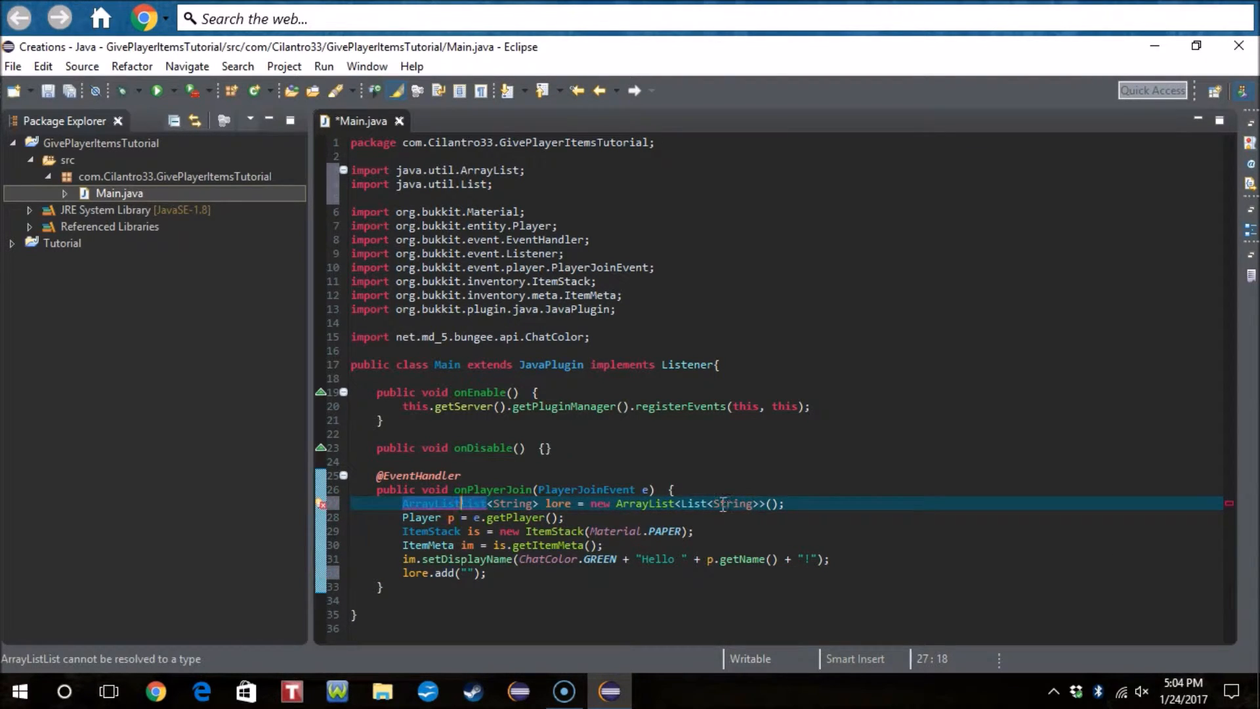
key("Right")
key("Right")
key("Right")
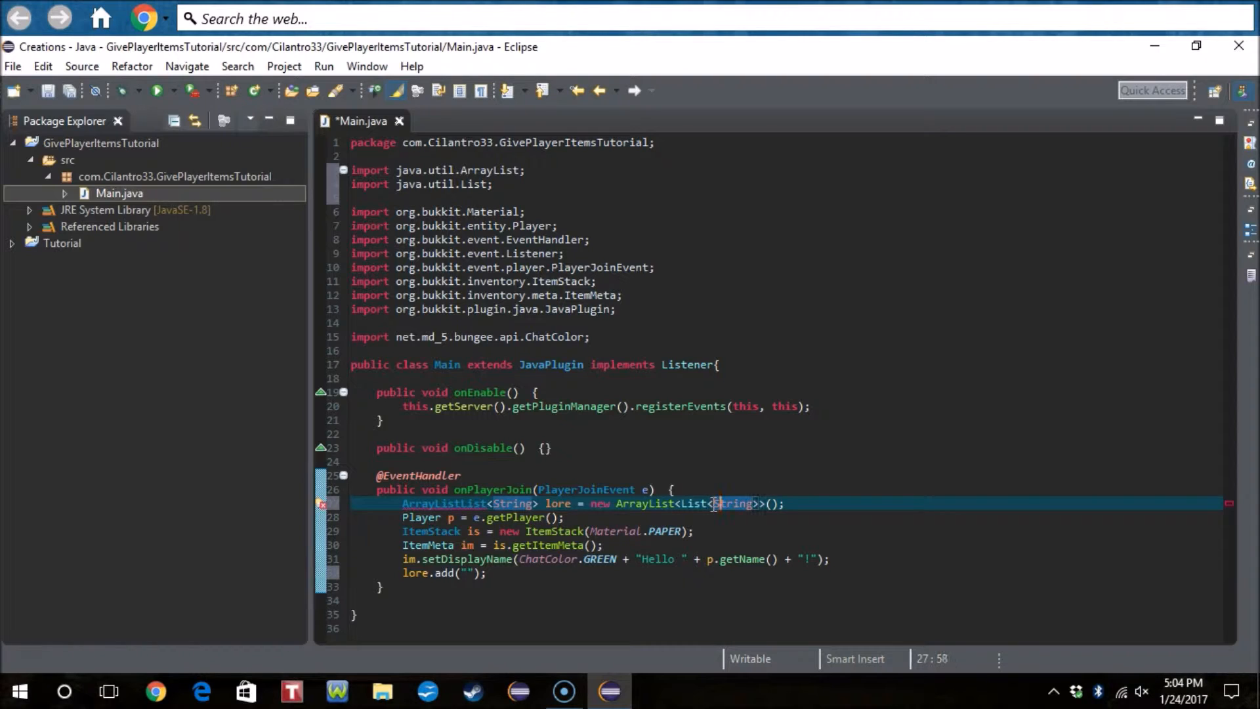
key("BackSpace")
key("Delete")
key("Left")
key("Left")
key("Left")
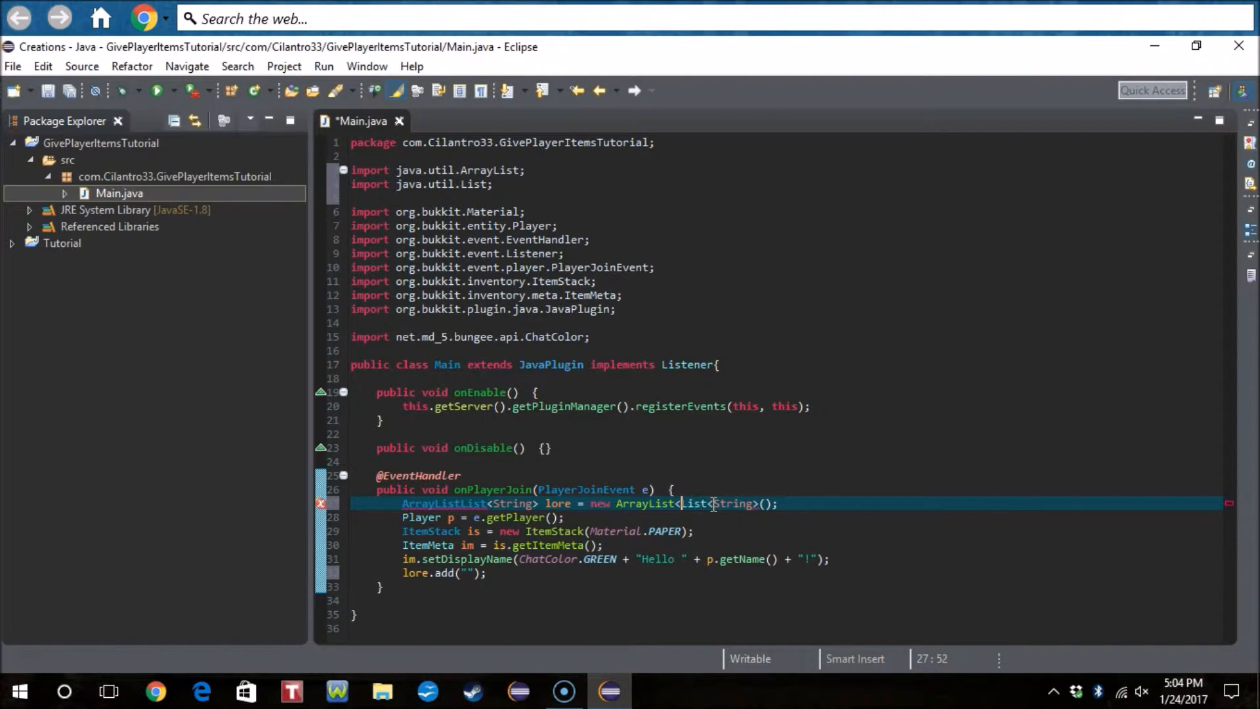
key("BackSpace")
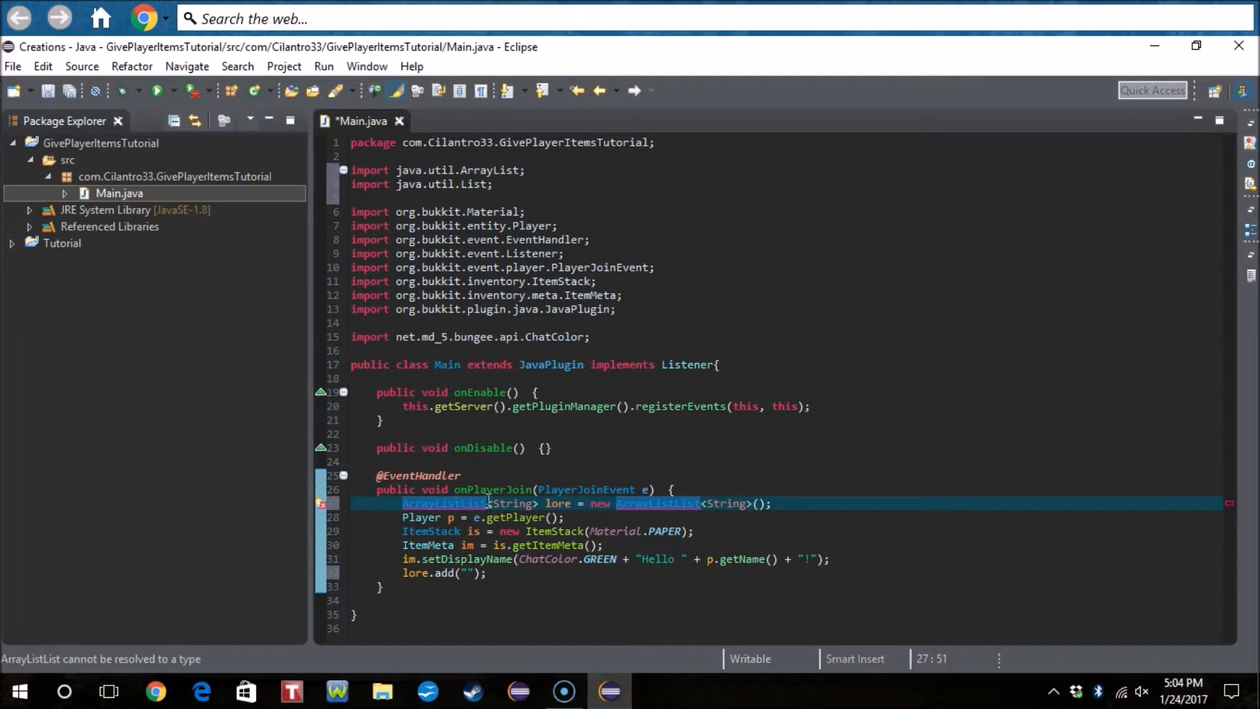
key("BackSpace")
key("BackSpace")
key("BackSpace")
key("BackSpace")
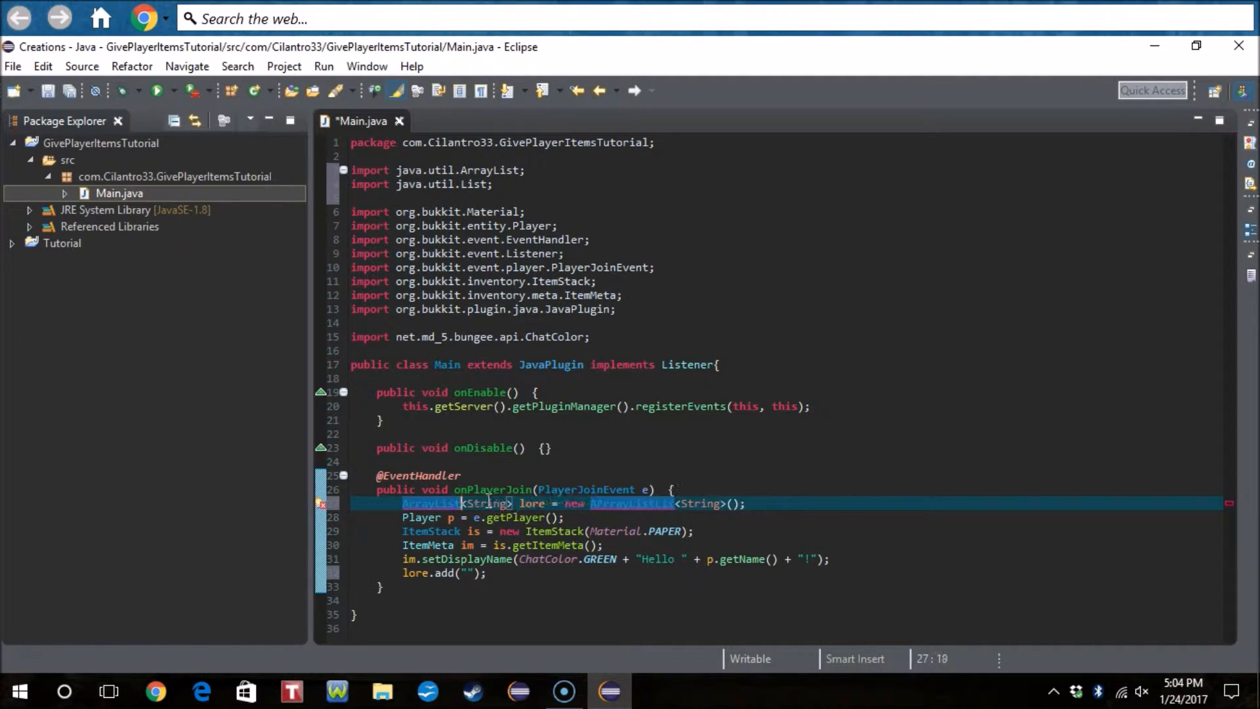
key("Right")
key("Right")
key("Right")
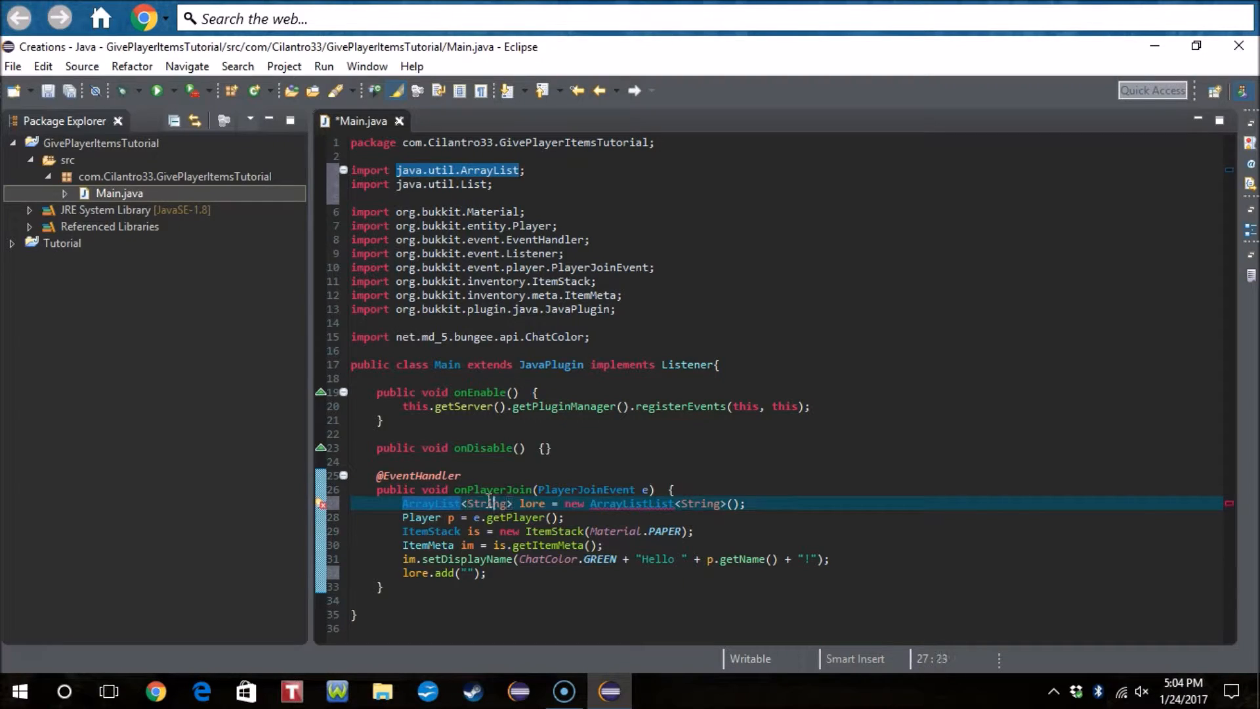
key("Right")
key("Right")
key("Right")
key("Right")
key("Right")
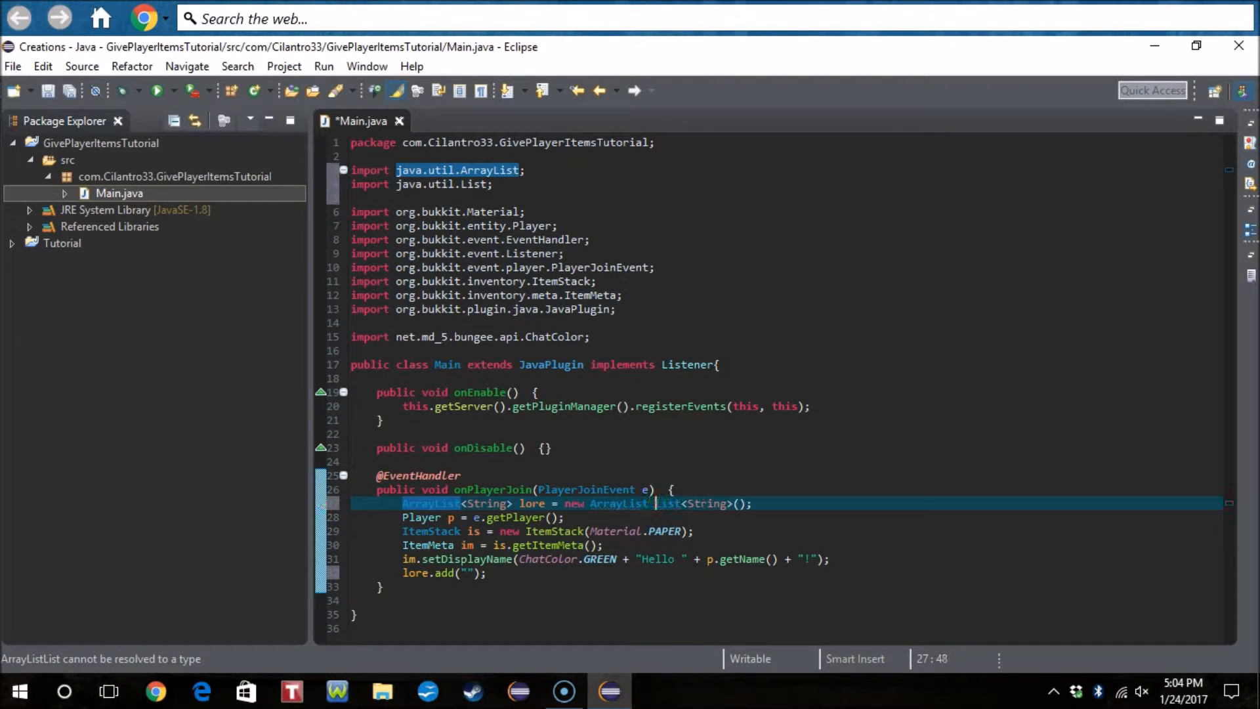
key("Left")
key("Left")
key("Left")
key("Left")
key("Left")
key("Left")
key("Left")
key("Left")
key("Left")
key("Left")
key("Left")
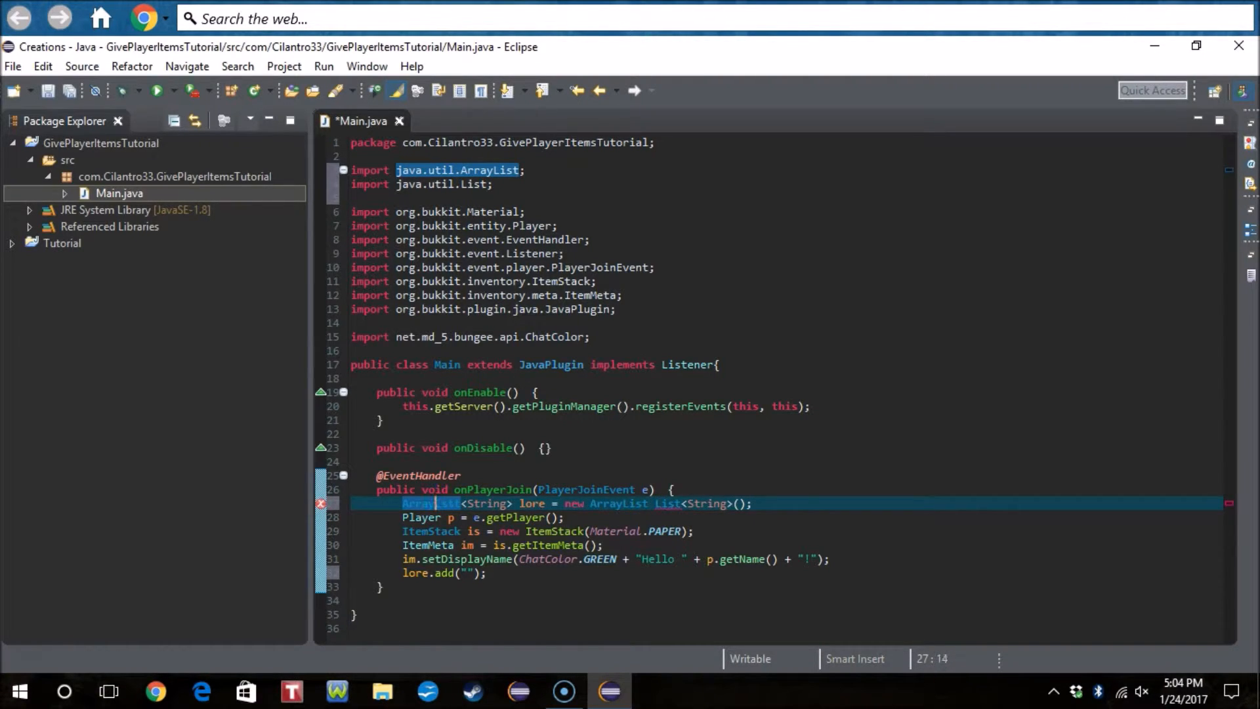
key("Right")
key("Right")
key("Right")
key("Right")
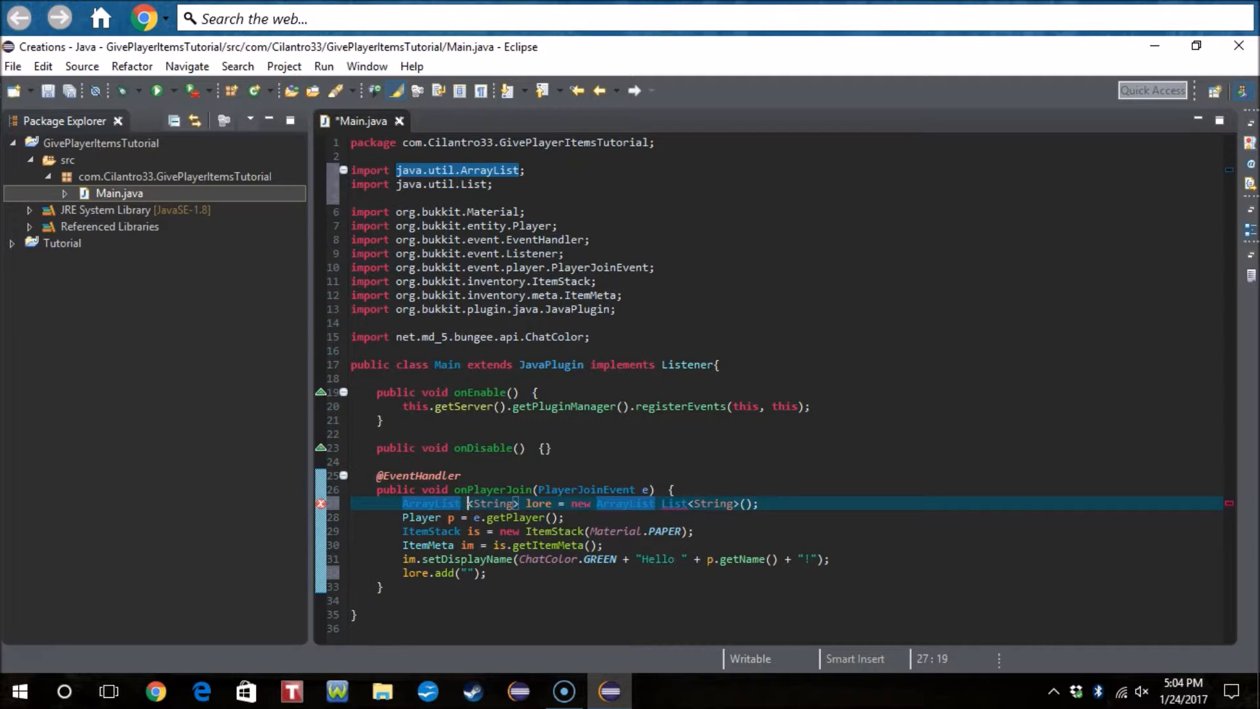
type("List")
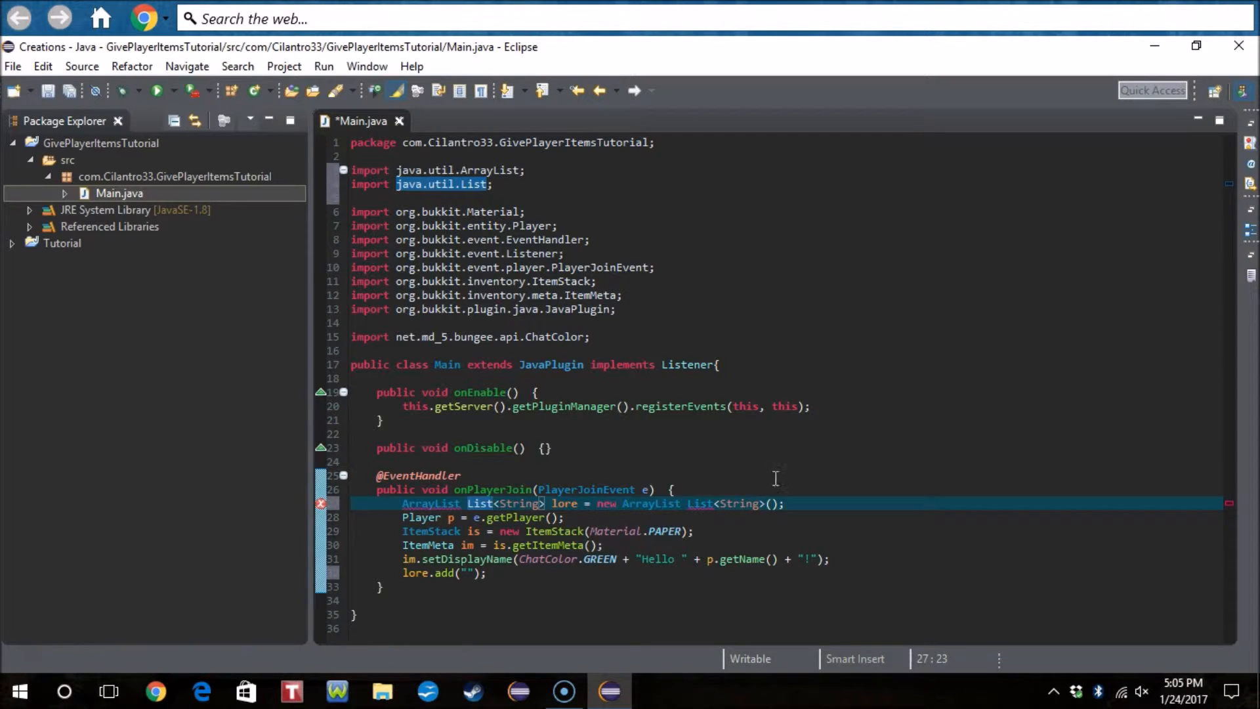
- Replace line 27 with the pasted List<String> lore = new ArrayList <String>();
left_click_drag(789, 503, 399, 506)
type("List<String> lore = new ArrayList <String>();")
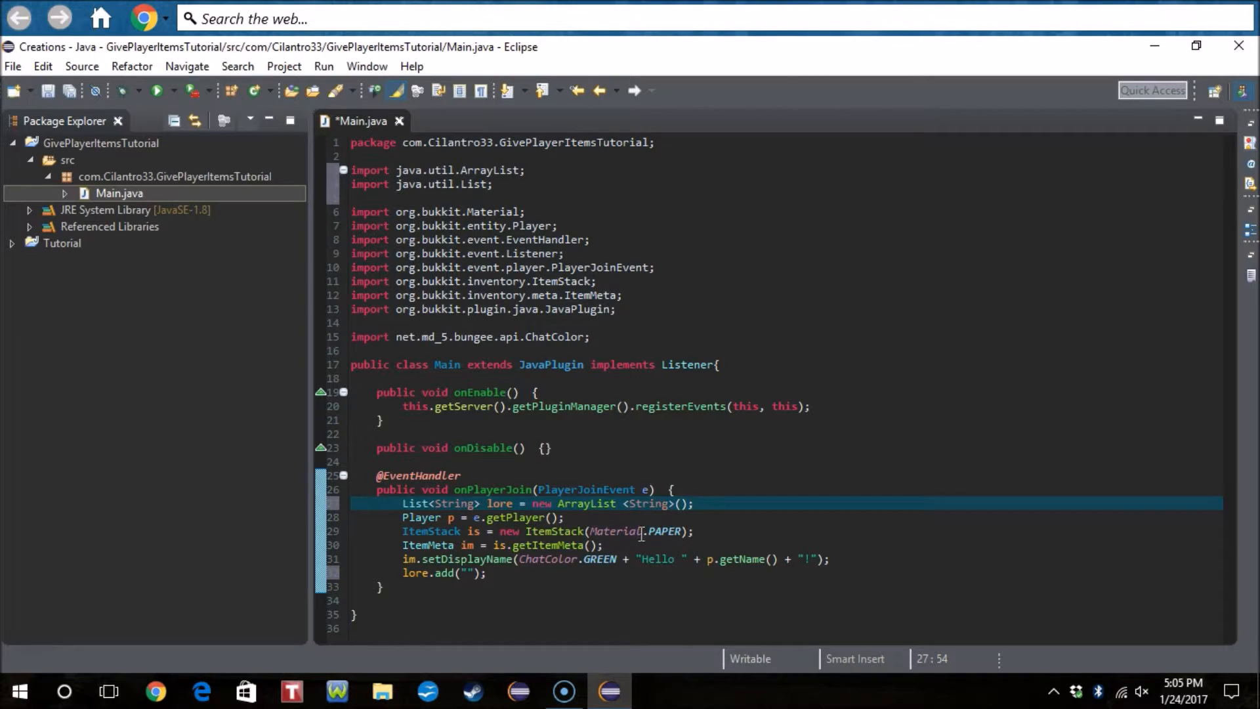
- Make lore.add hold ChatColor.GREEN + "Hello " + player name + "! Welcome to the server!"
left_click(459, 574)
type("ChatColo")
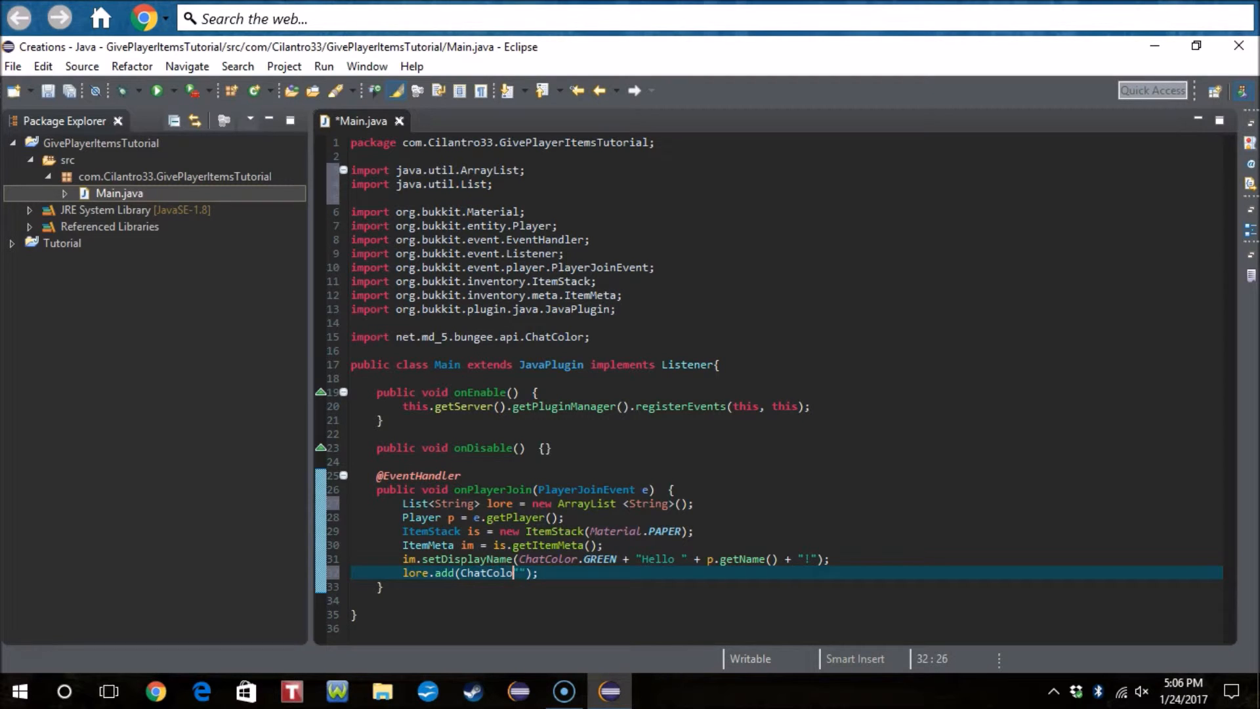
type("r.gree")
key("Escape")
key("ctrl+space")
type("+")
key("Right")
type("This ")
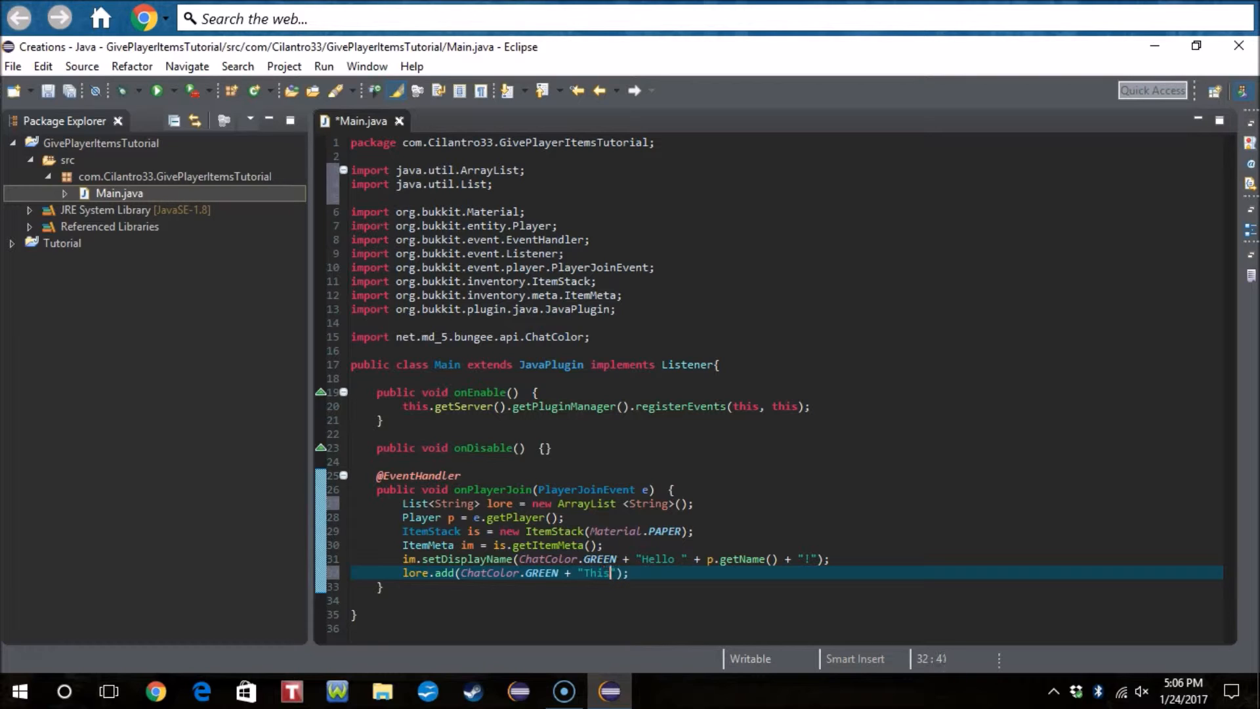
type("p")
key("BackSpace")
key("BackSpace")
key("BackSpace")
key("BackSpace")
key("BackSpace")
key("BackSpace")
type("H")
type("ello ")
type("\" + p")
type(".g")
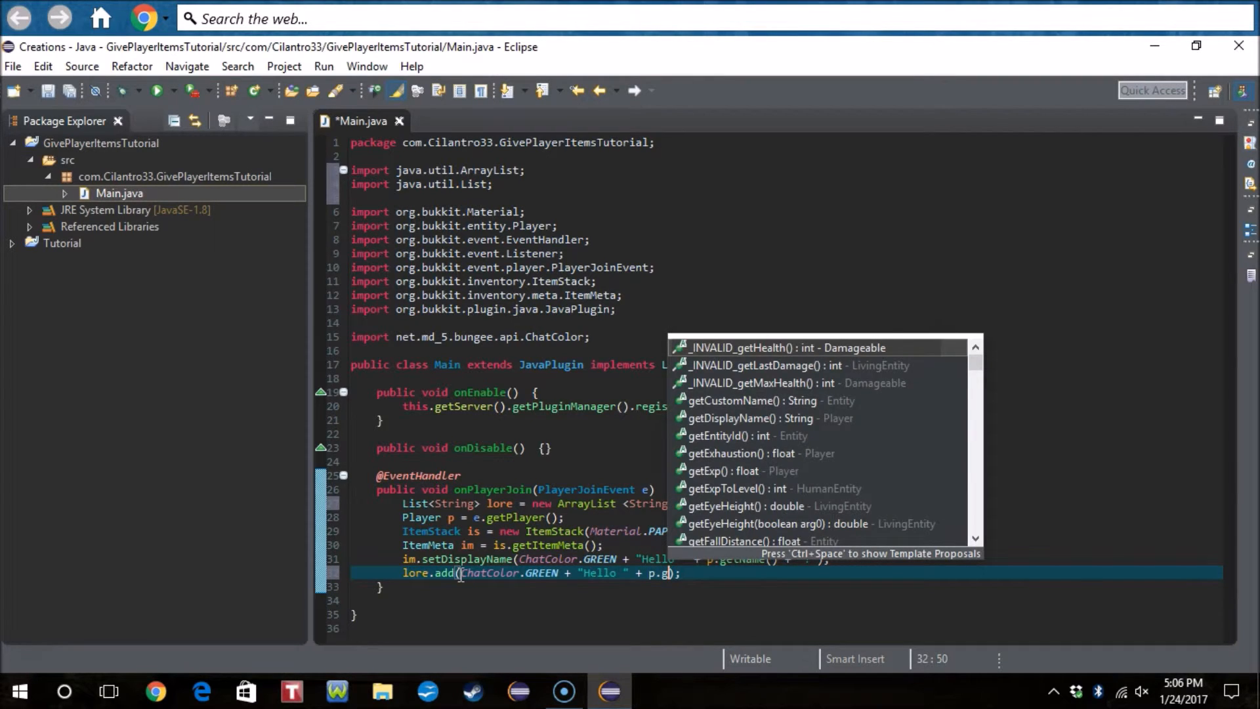
type("etNa")
key("Return")
type("+ \"")
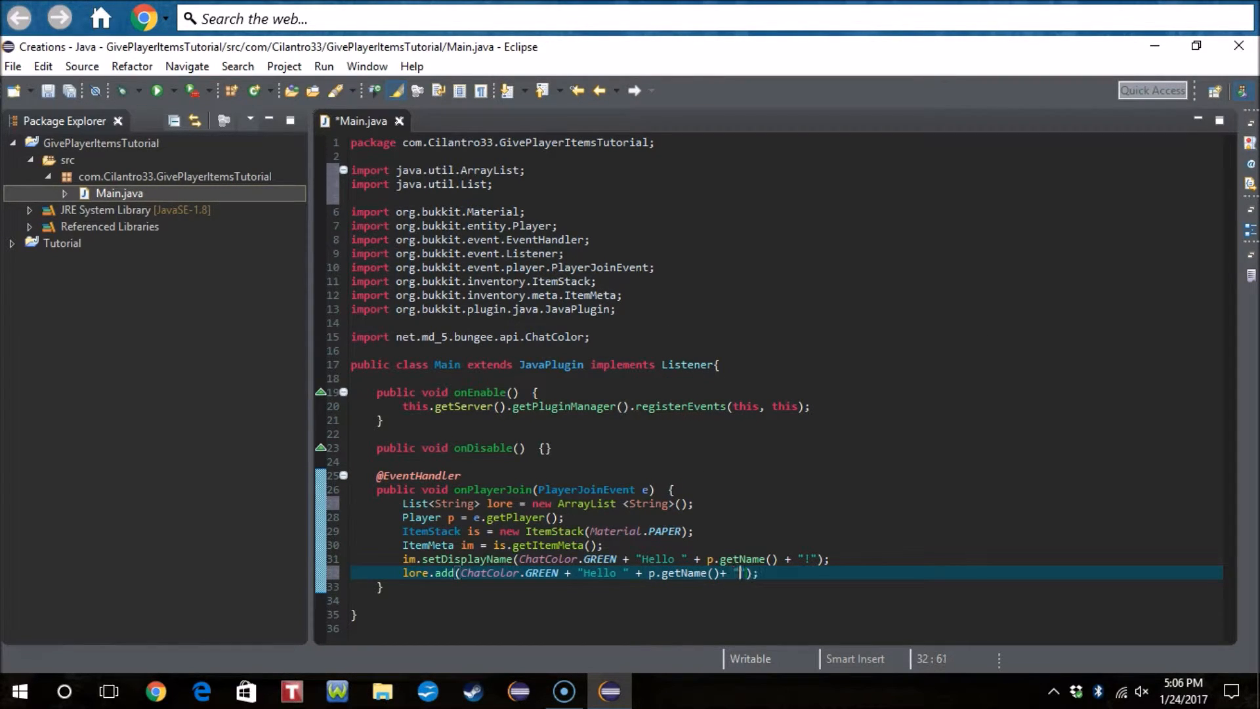
key("Left")
key("Left")
key("Right")
key("Right")
key("Right")
type("Welco")
type("me to the ")
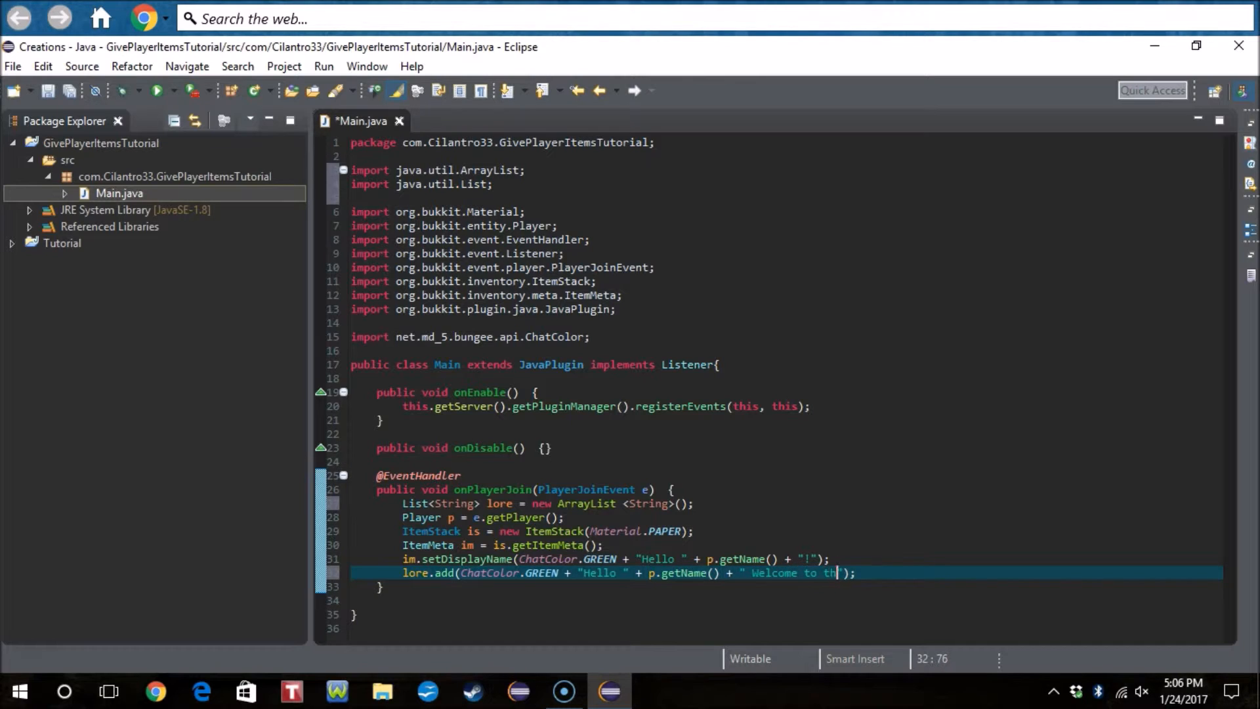
type("serve")
type("!")
key("Left")
key("Left")
key("Left")
type("!")
- Save Main.java and start a new line after the lore line
key("ctrl+s")
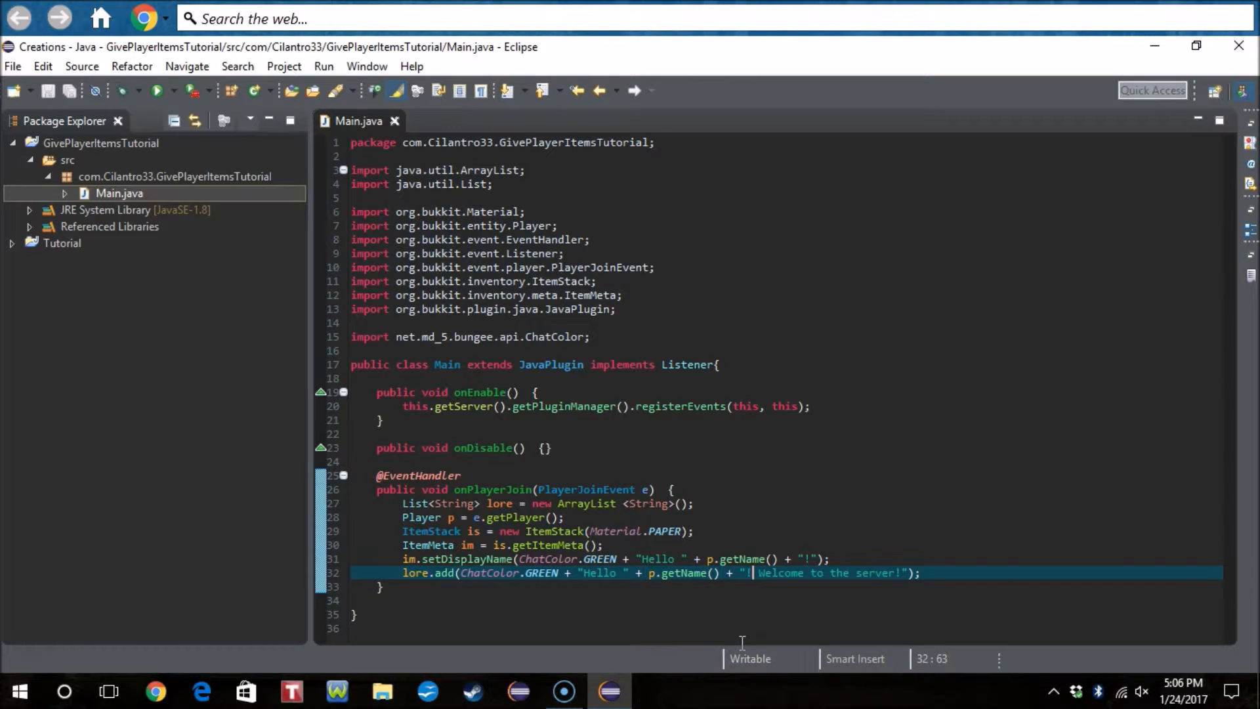
left_click(953, 571)
key("Return")
type("i")
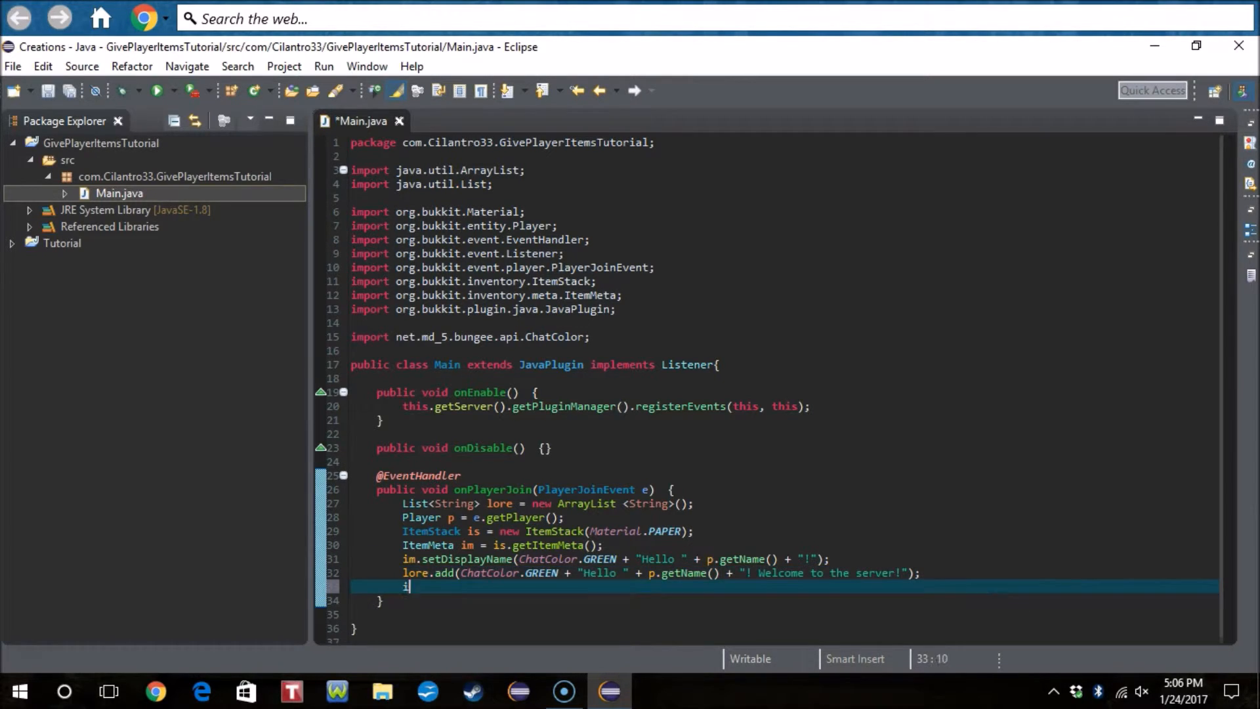
type("m.setLo")
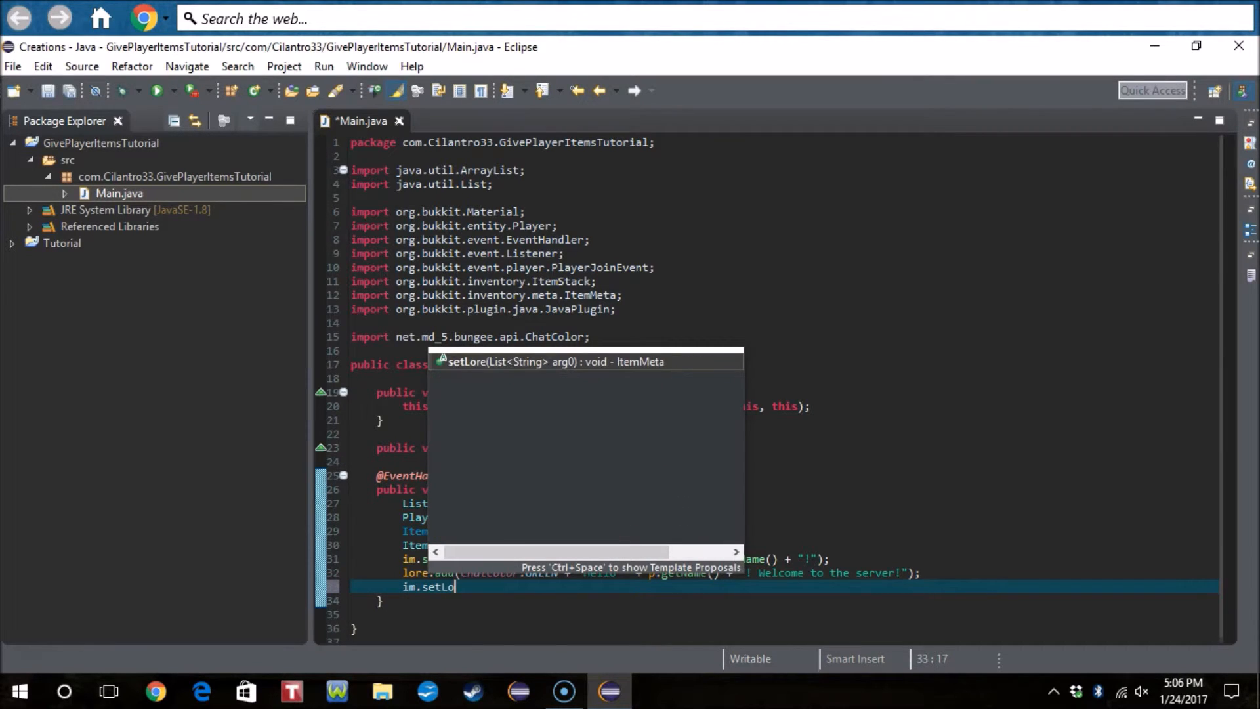
- Add im.setLore(lore); and is.setItemMeta(im); via content assist
key("Return")
key("Return")
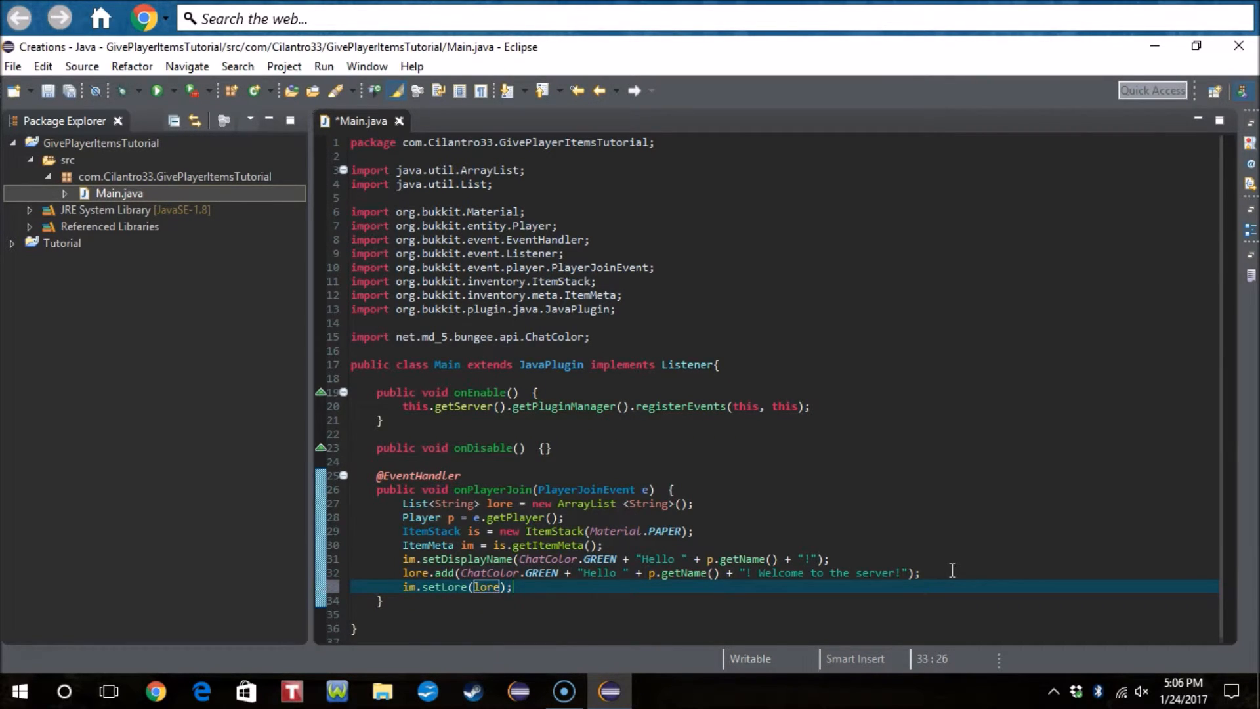
key("Return")
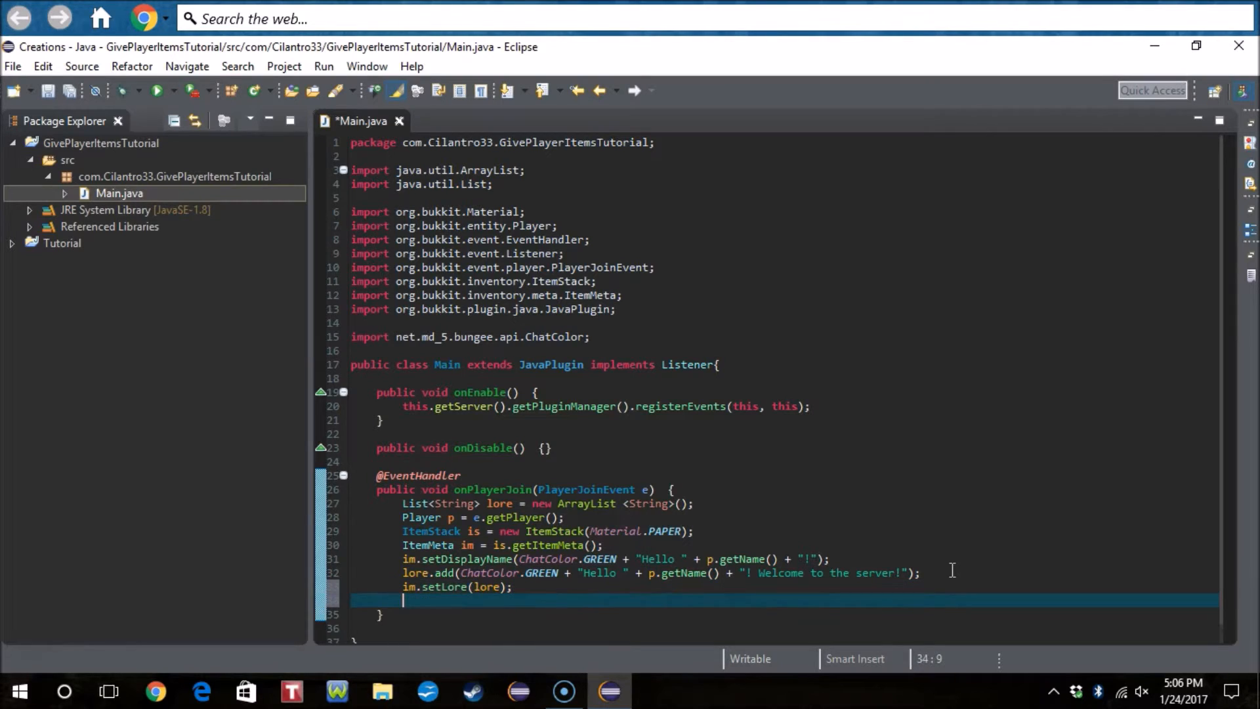
type("is.se")
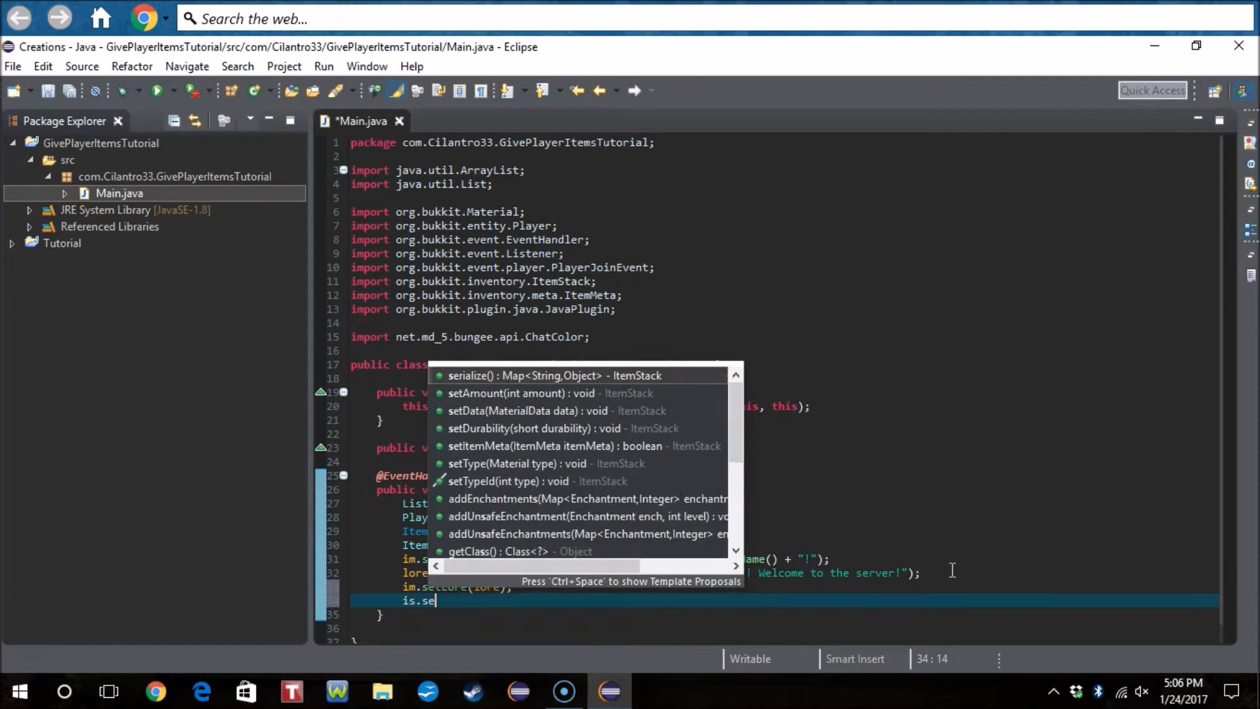
type("tIt")
key("Return")
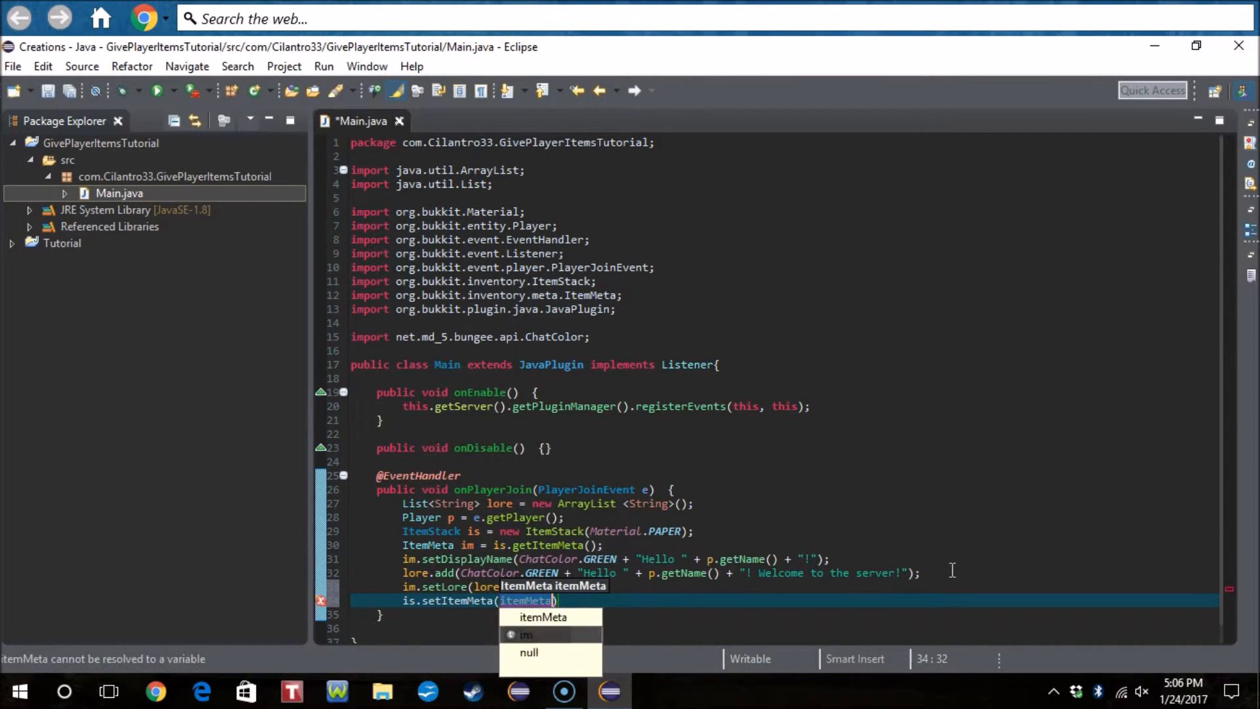
key("Return")
type(";")
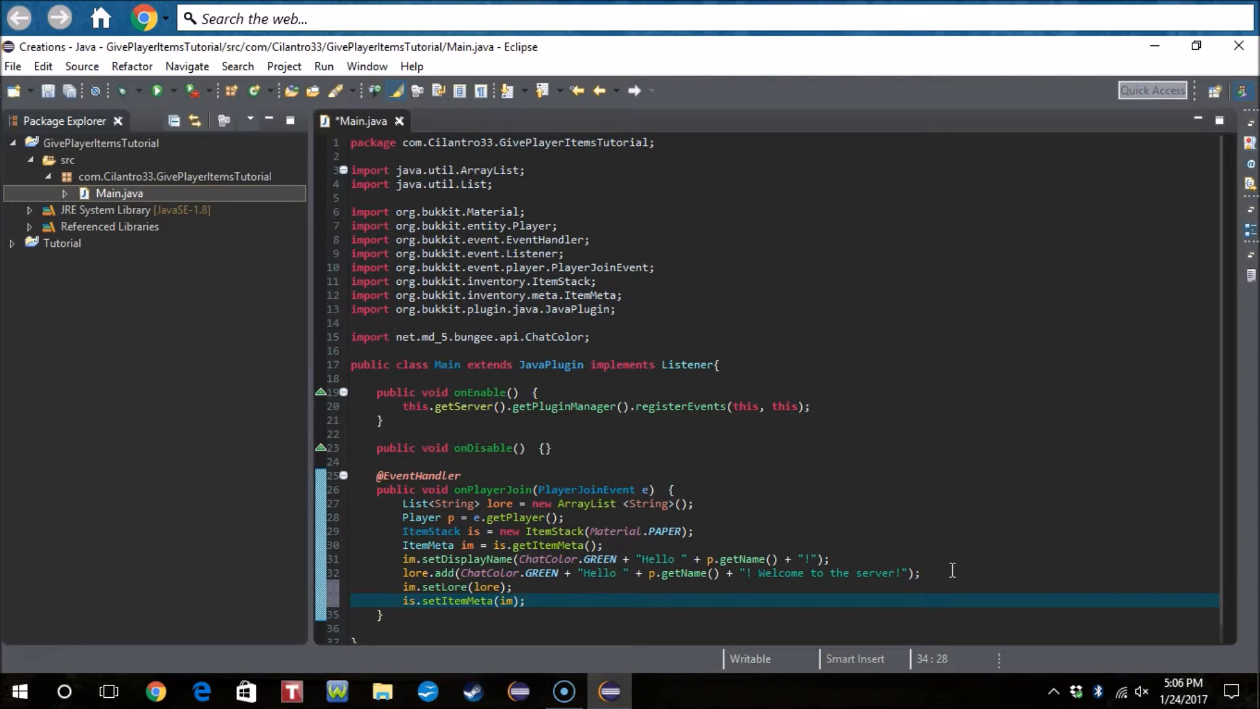
- Add p.getInventory().addItem(is); to the join handler and save Main.java
key("Return")
type("p.")
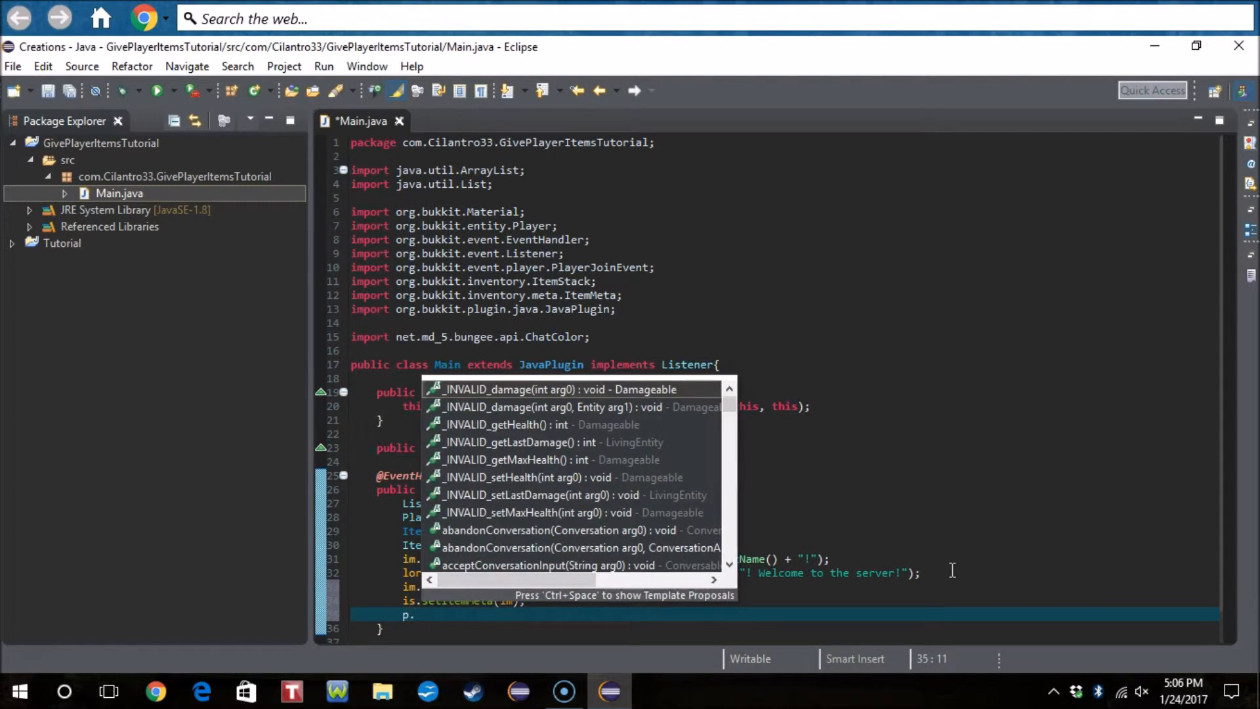
type("getI")
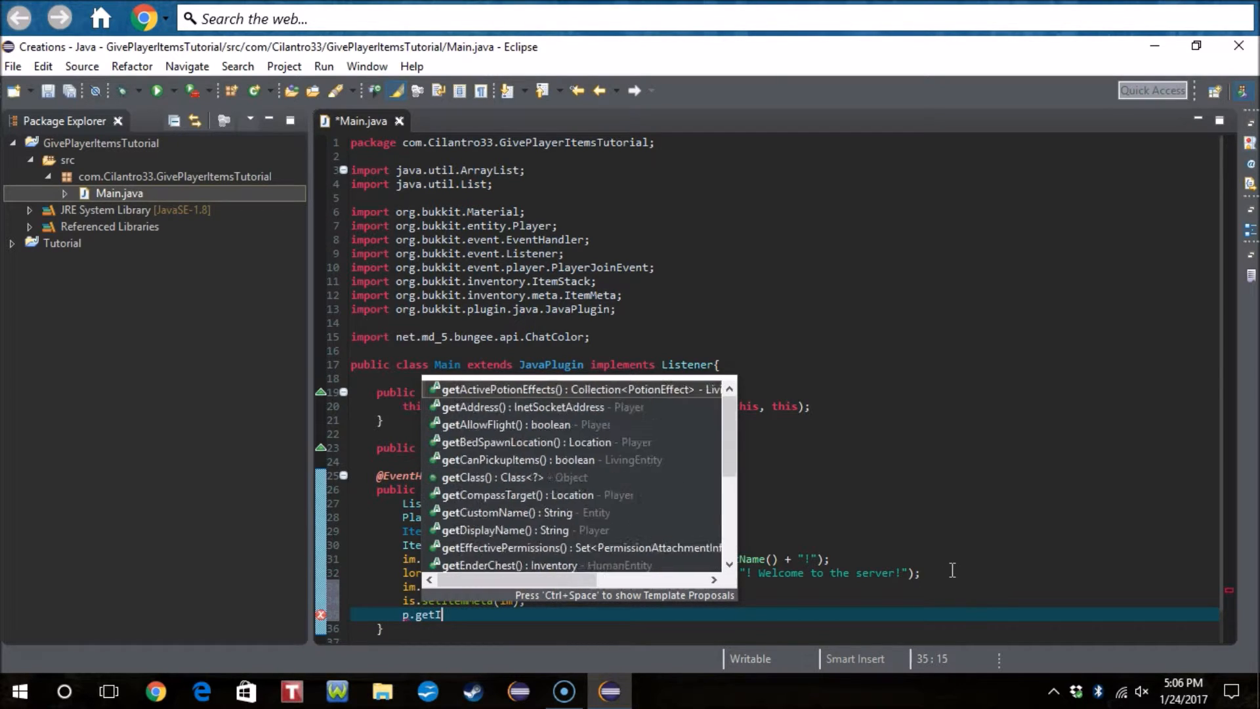
type("nv")
key("Return")
type(".add")
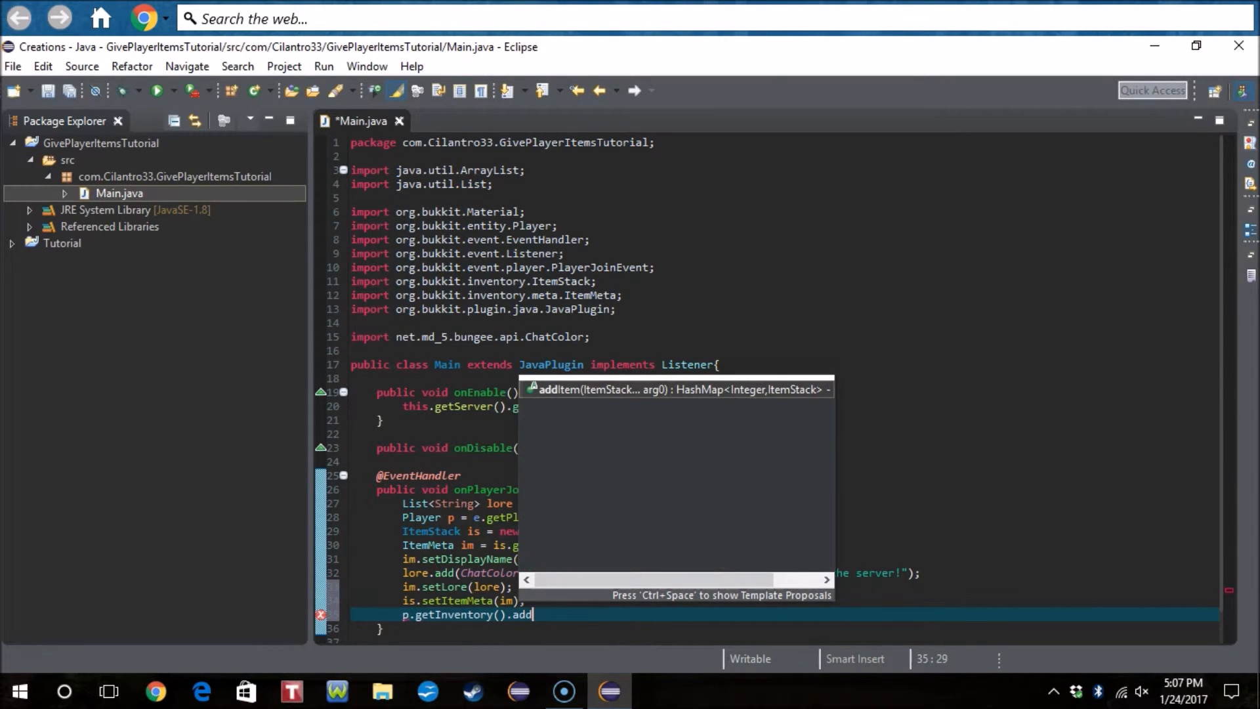
key("Return")
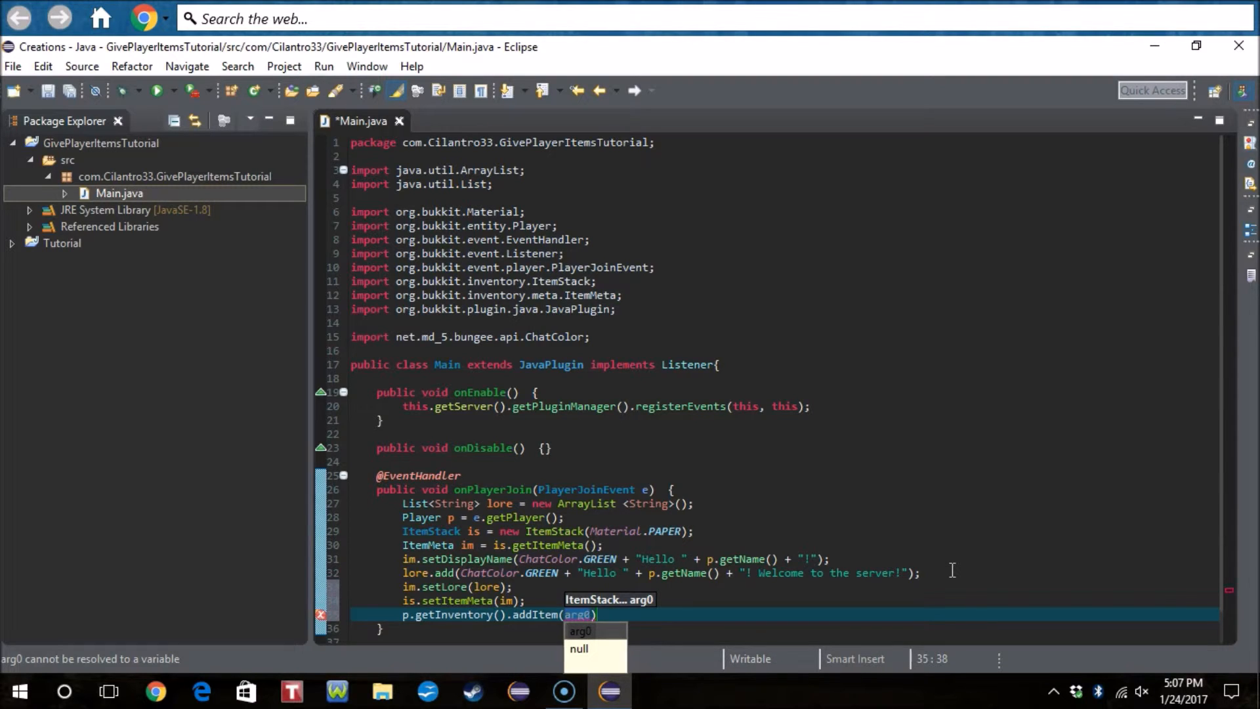
type("is)")
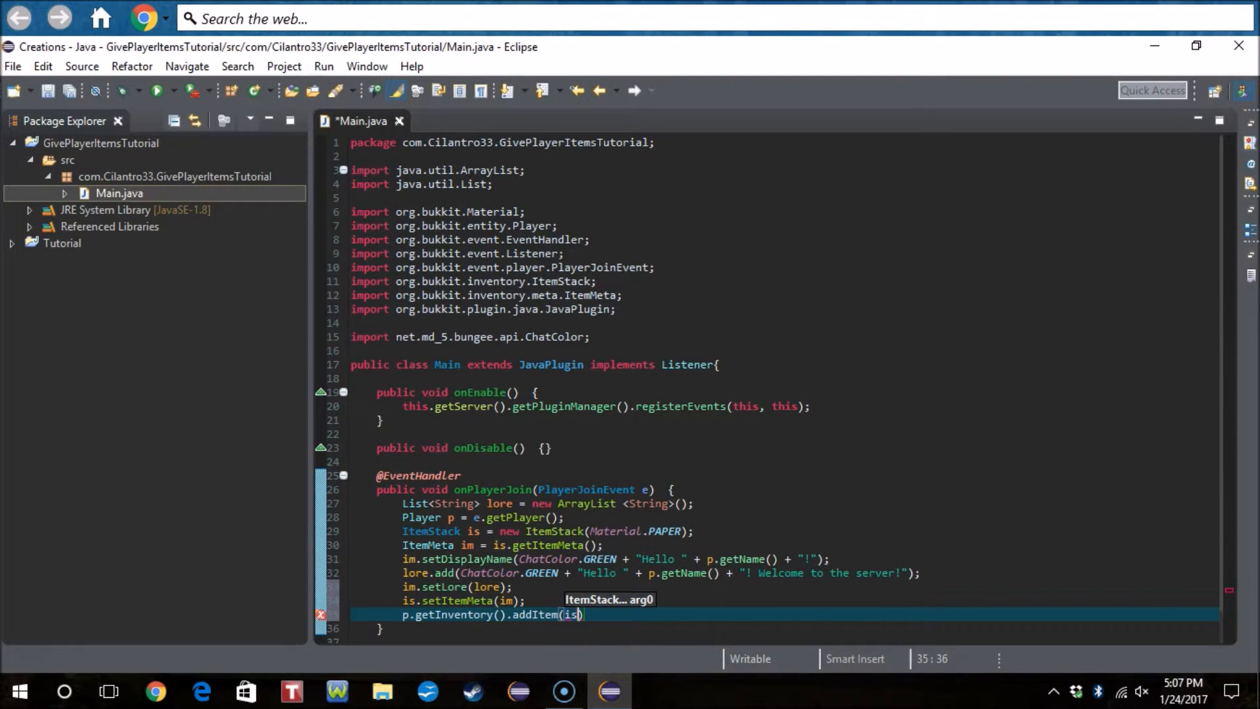
type(";")
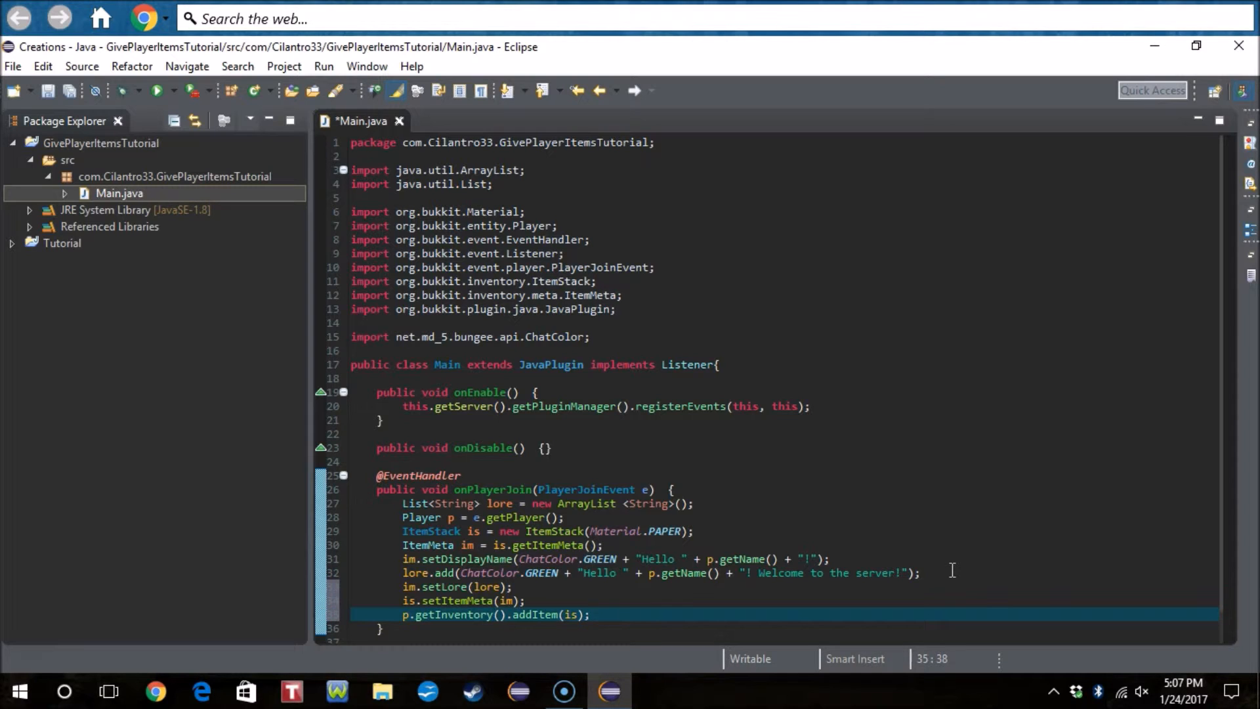
key("ctrl+s")
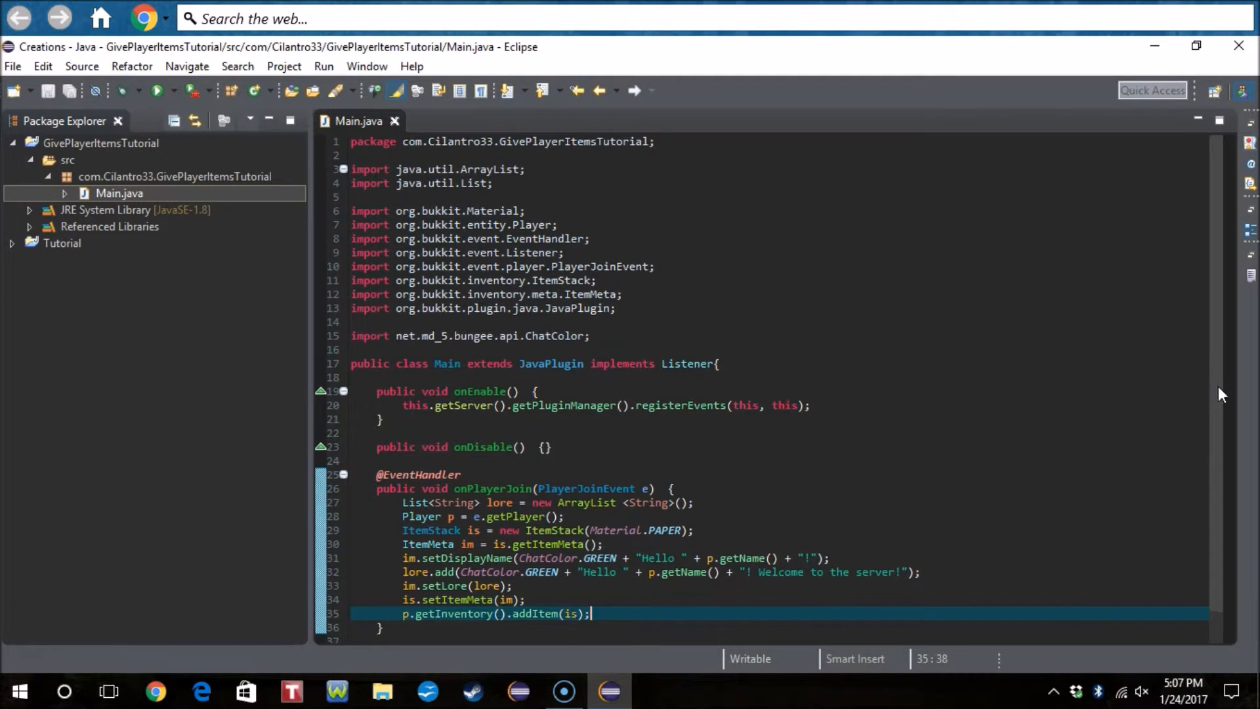
left_click_drag(1217, 383, 1218, 481)
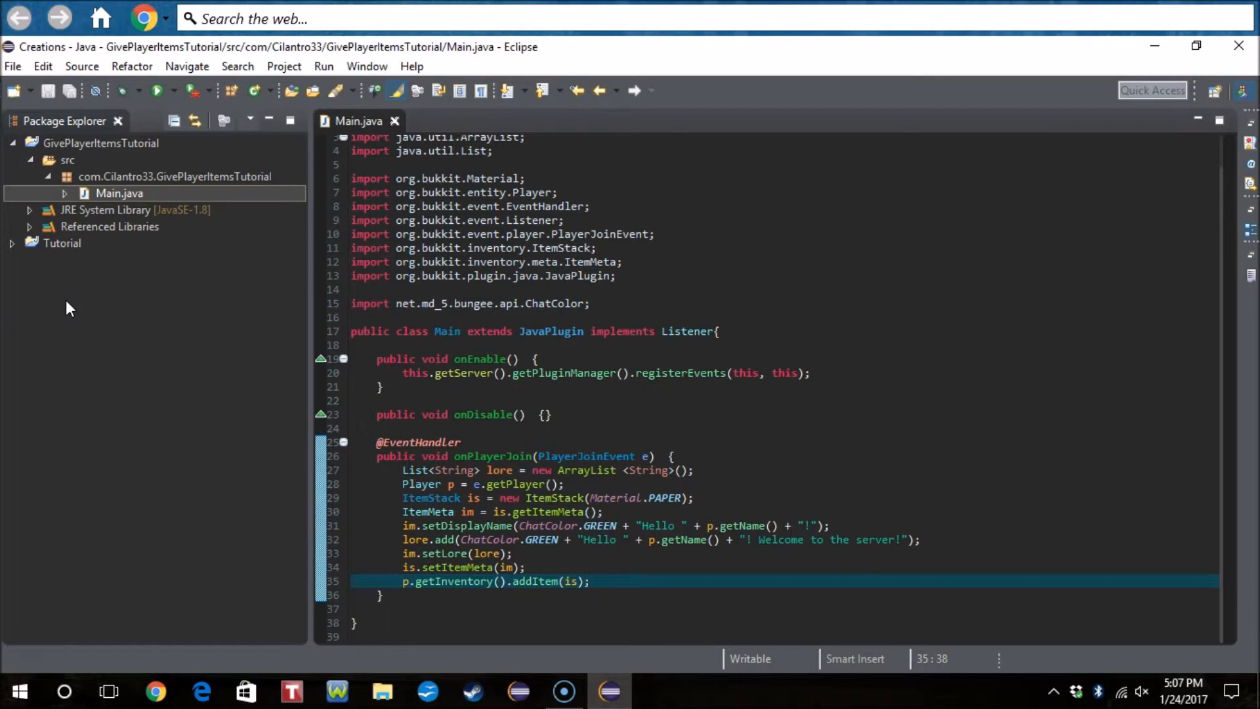
- Move Tutorial's plugin.yml into GivePlayerItemsTutorial/src and copy it
left_click(70, 163)
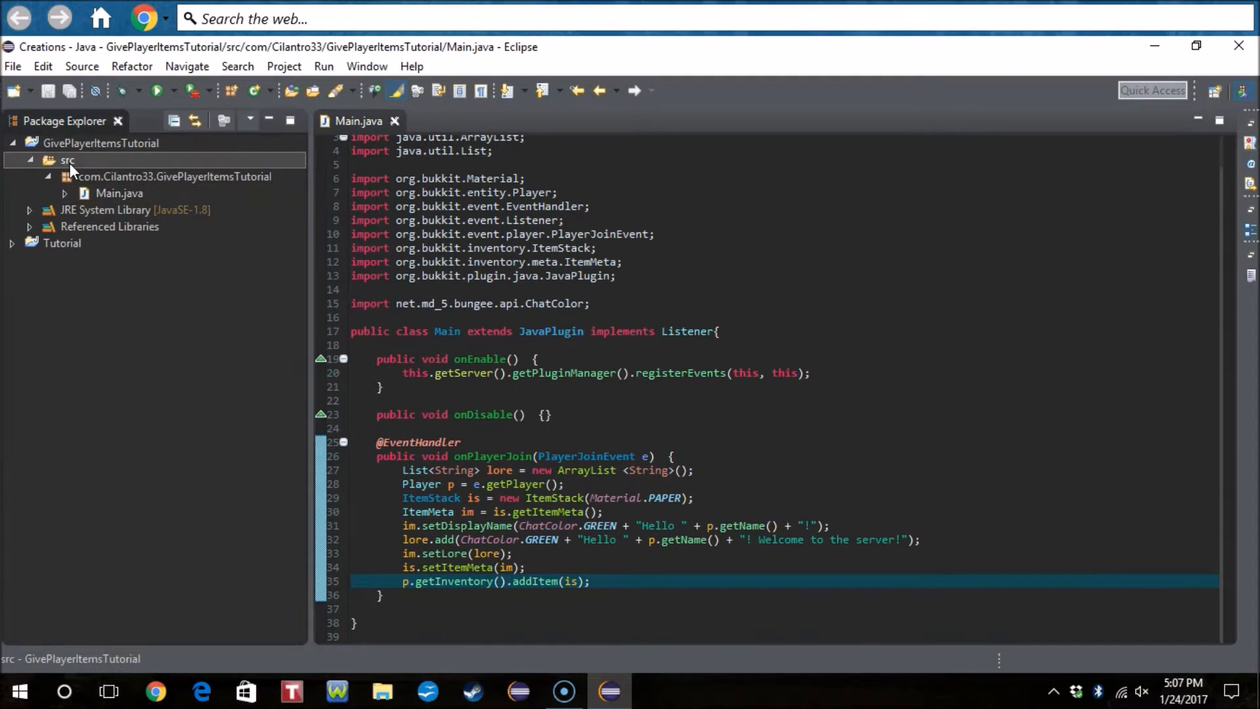
left_click(12, 242)
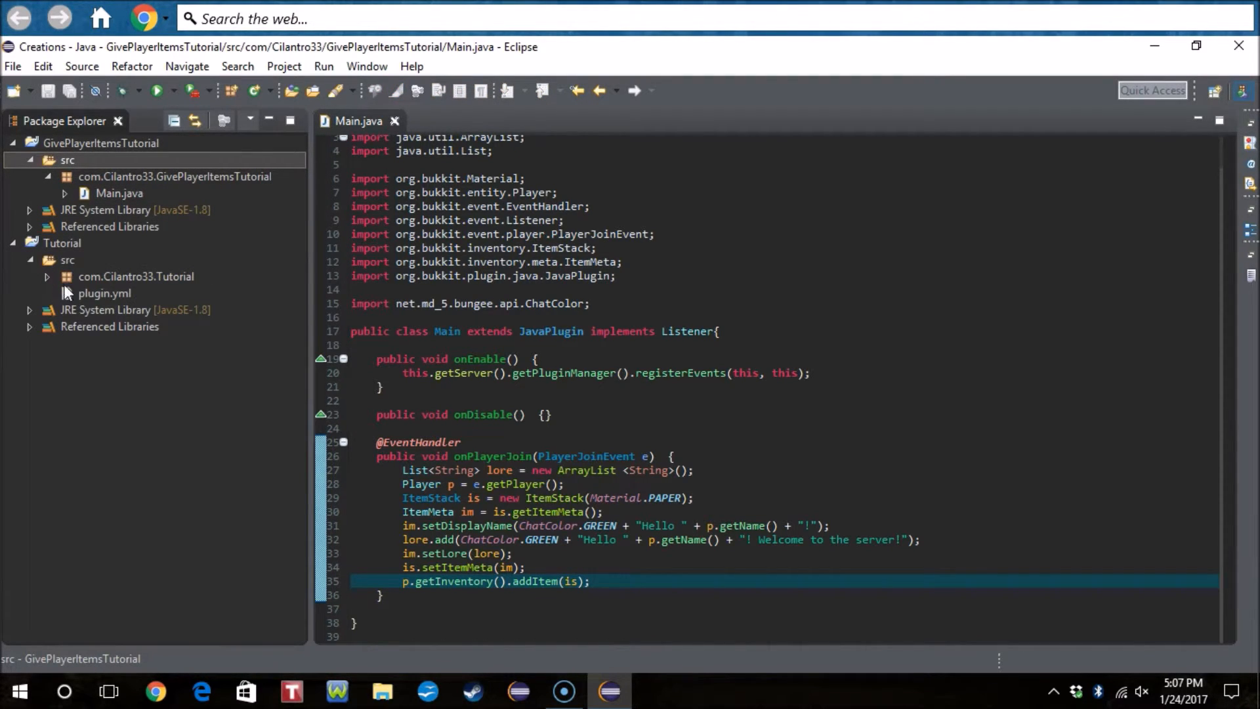
left_click(71, 292)
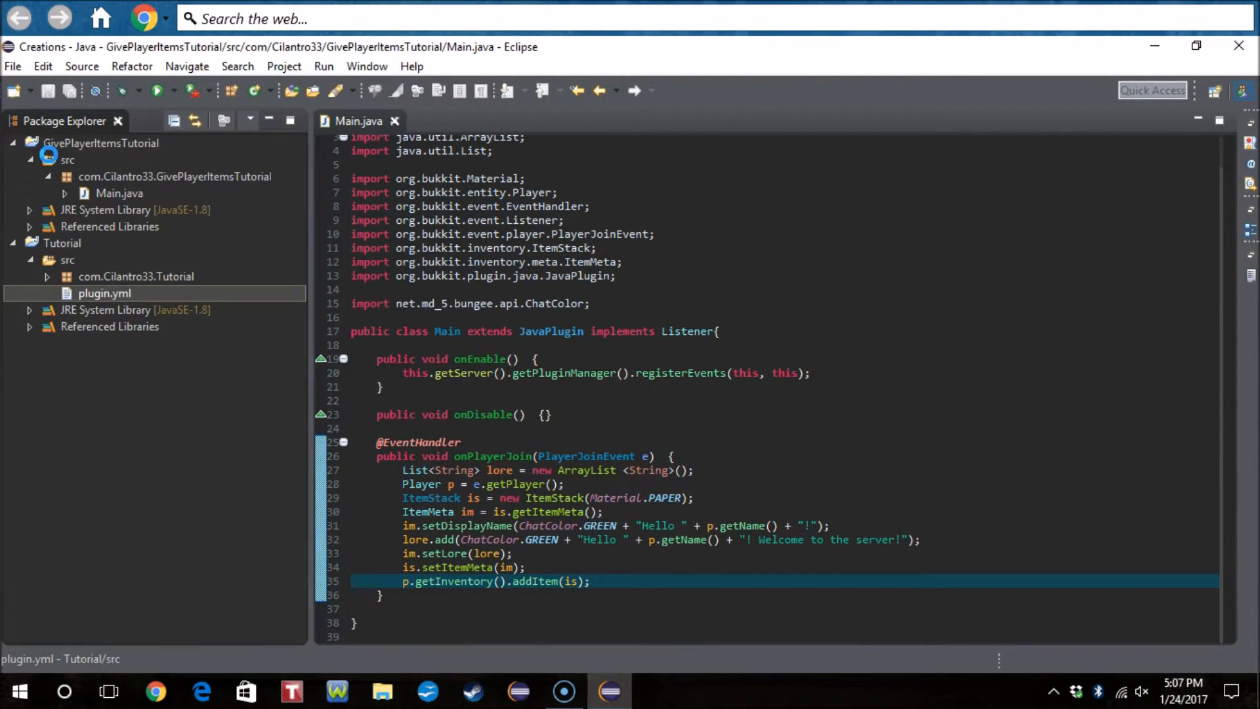
left_click_drag(50, 169, 57, 178)
left_click(74, 209)
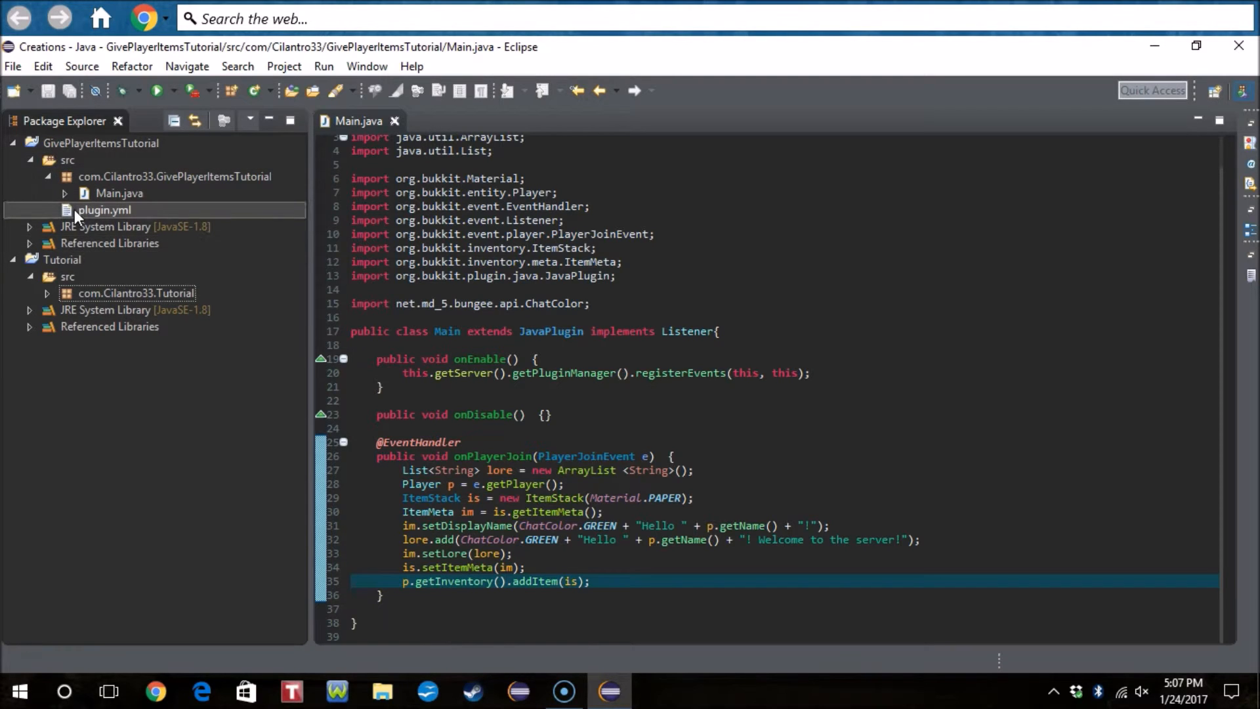
right_click(74, 210)
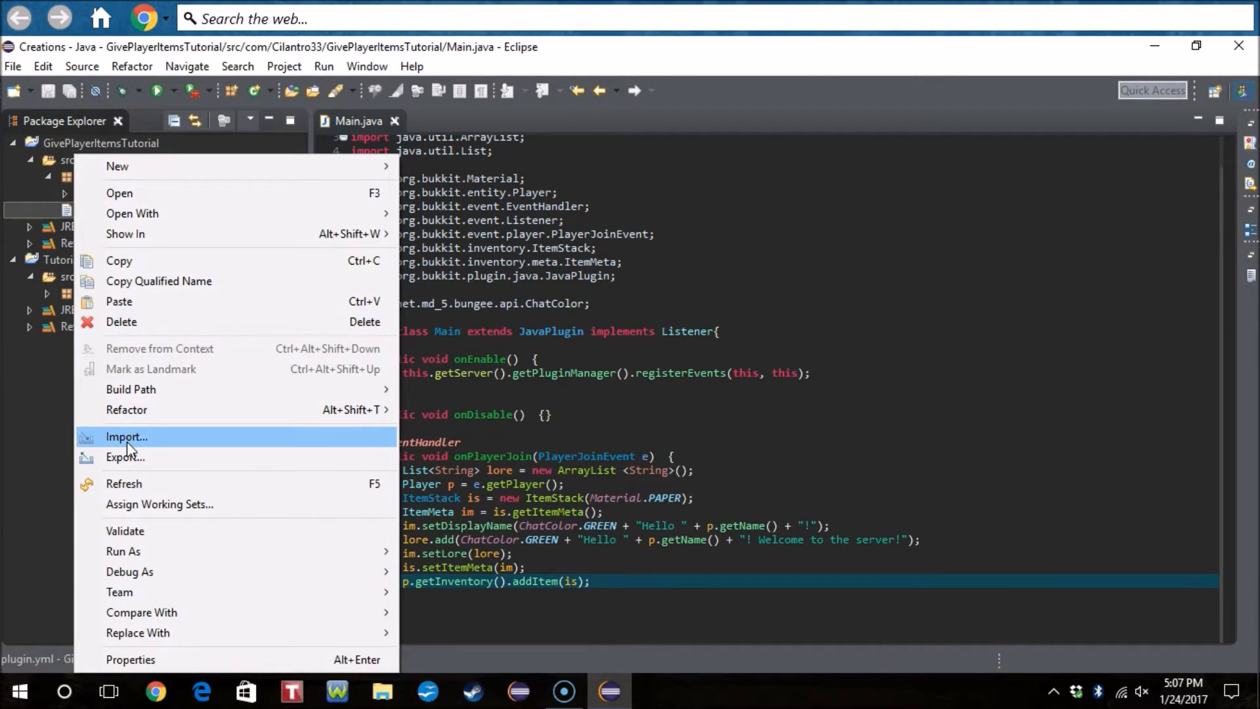
left_click(177, 254)
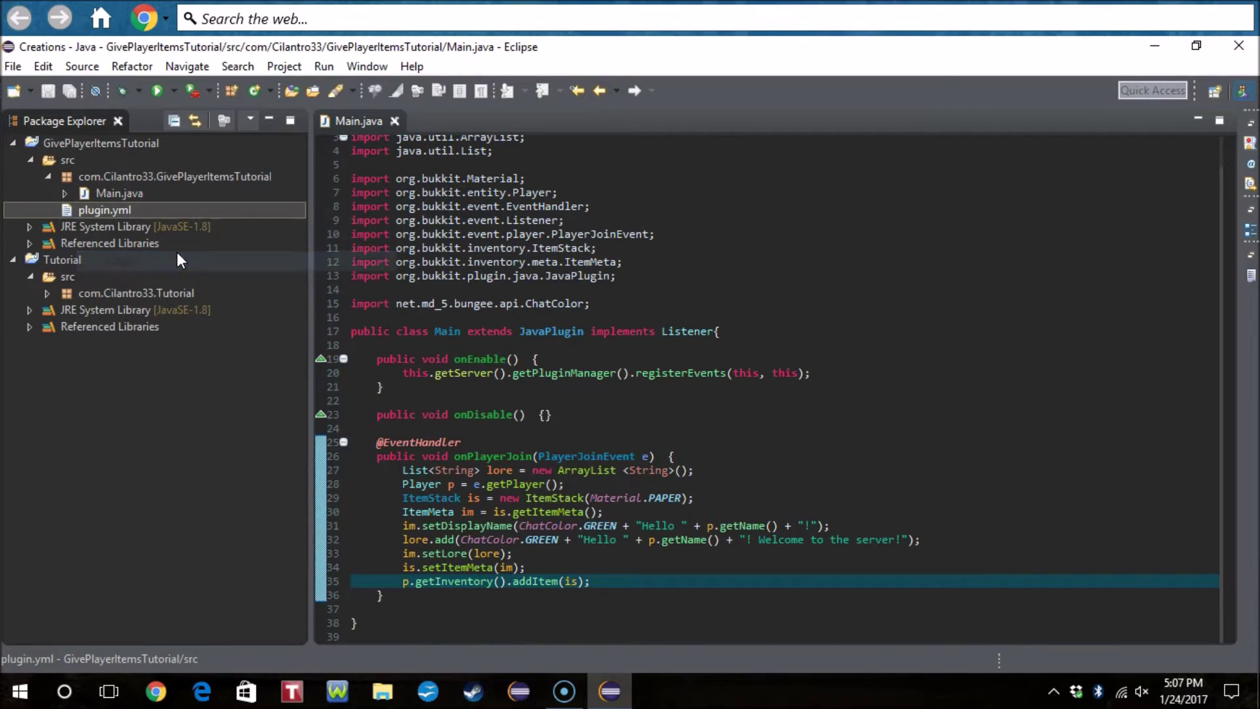
- Paste plugin.yml back into Tutorial/src and open GivePlayerItemsTutorial's copy
left_click(68, 273)
right_click(69, 274)
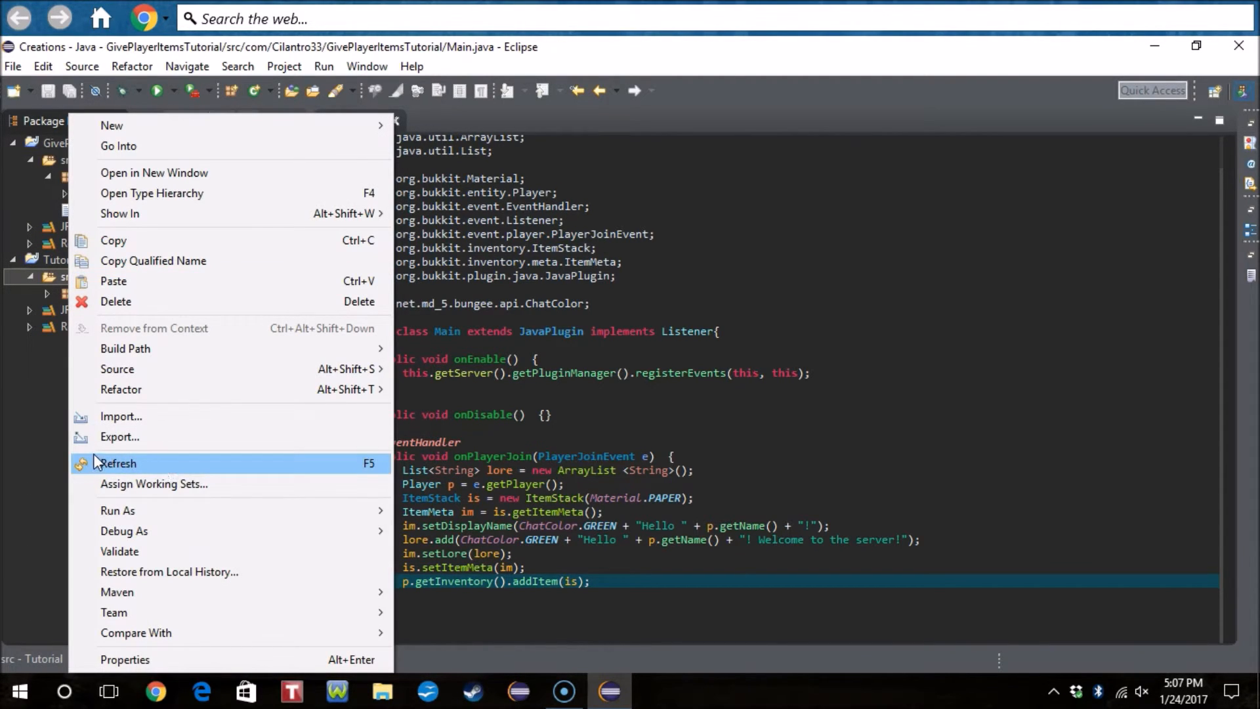
left_click(197, 283)
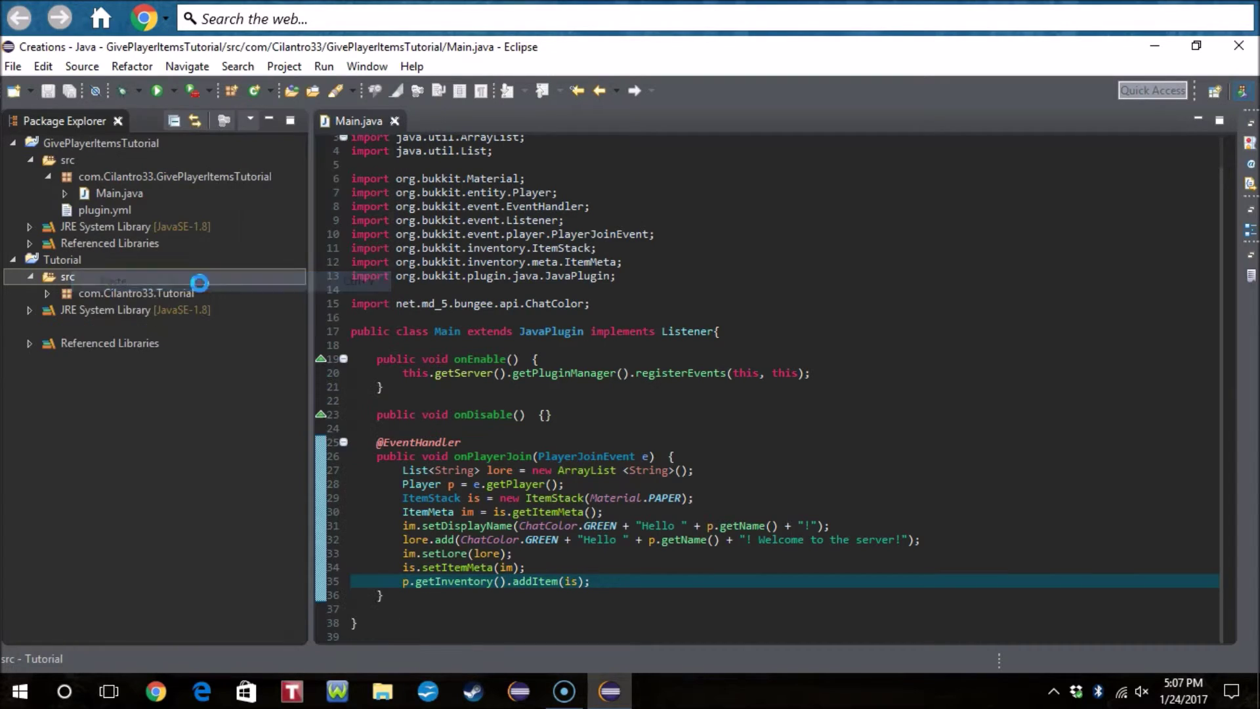
left_click(112, 209)
double_click(113, 210)
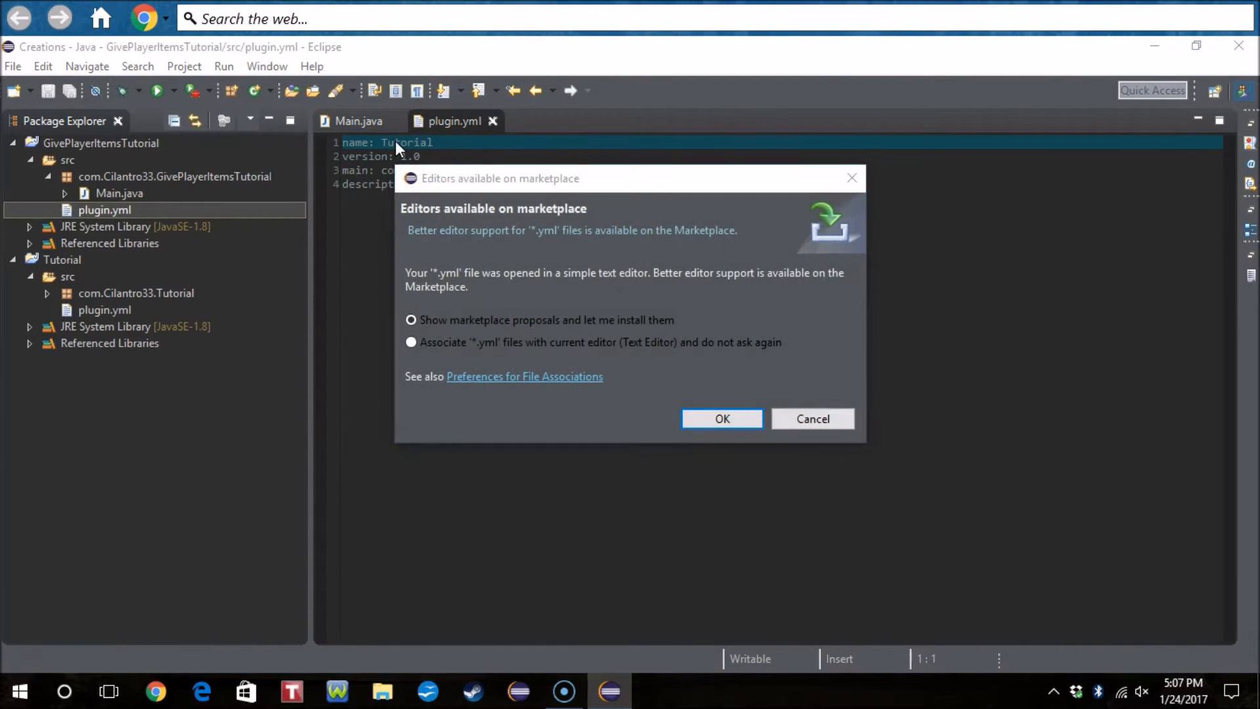
- Rename plugin.yml to GivePlayerItemsTutorial with main com.Cilantro33.GivePlayerItemsTutorial.Main, save and close it
left_click(800, 419)
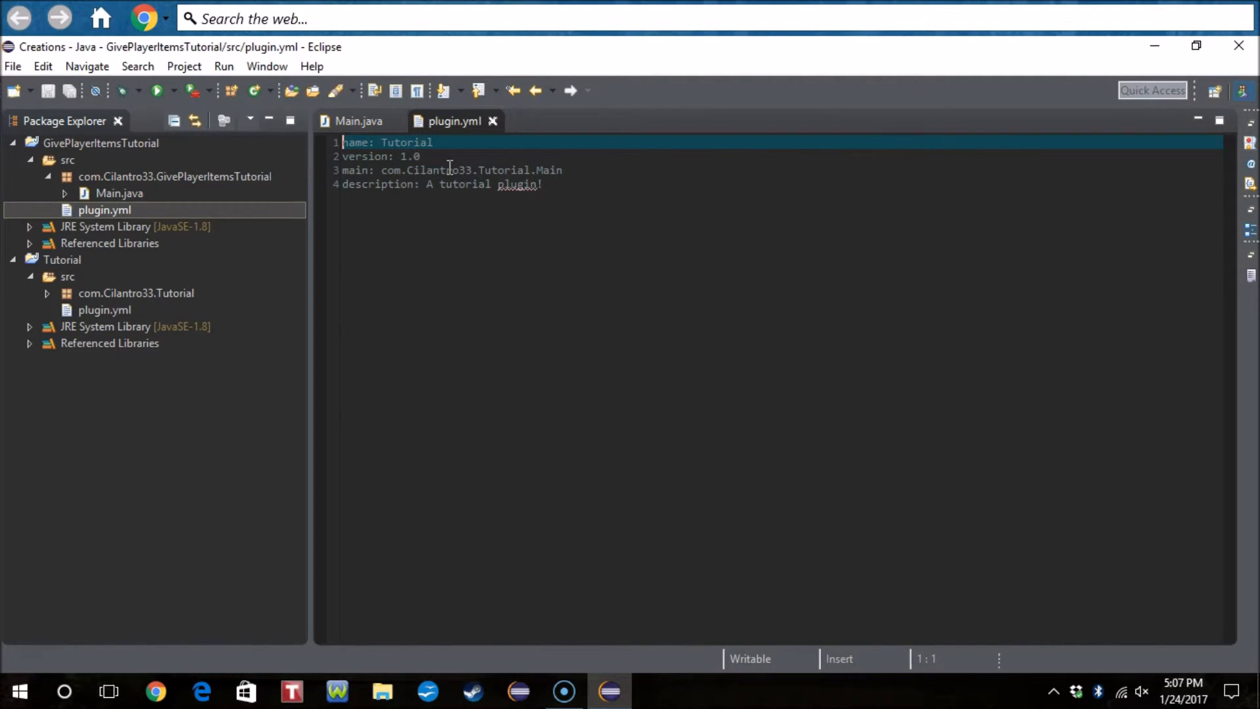
left_click(423, 155)
double_click(424, 142)
type("GivePlayerItems")
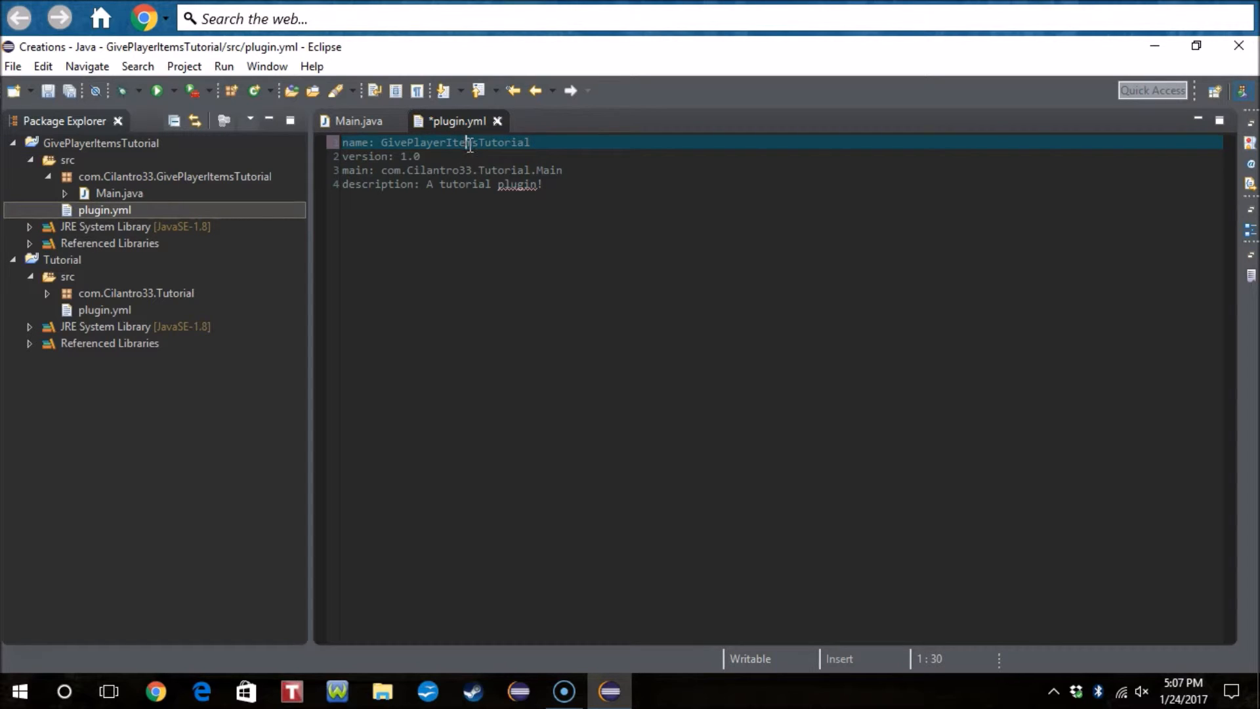
left_click(512, 172)
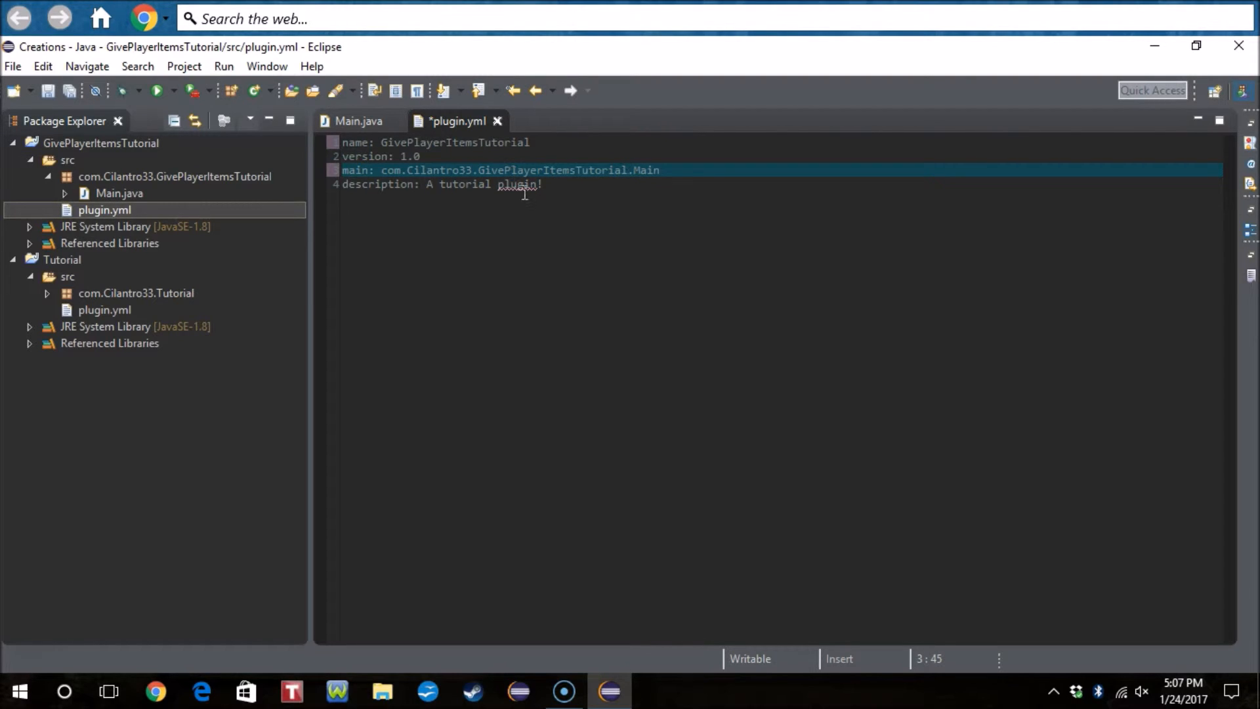
left_click(493, 121)
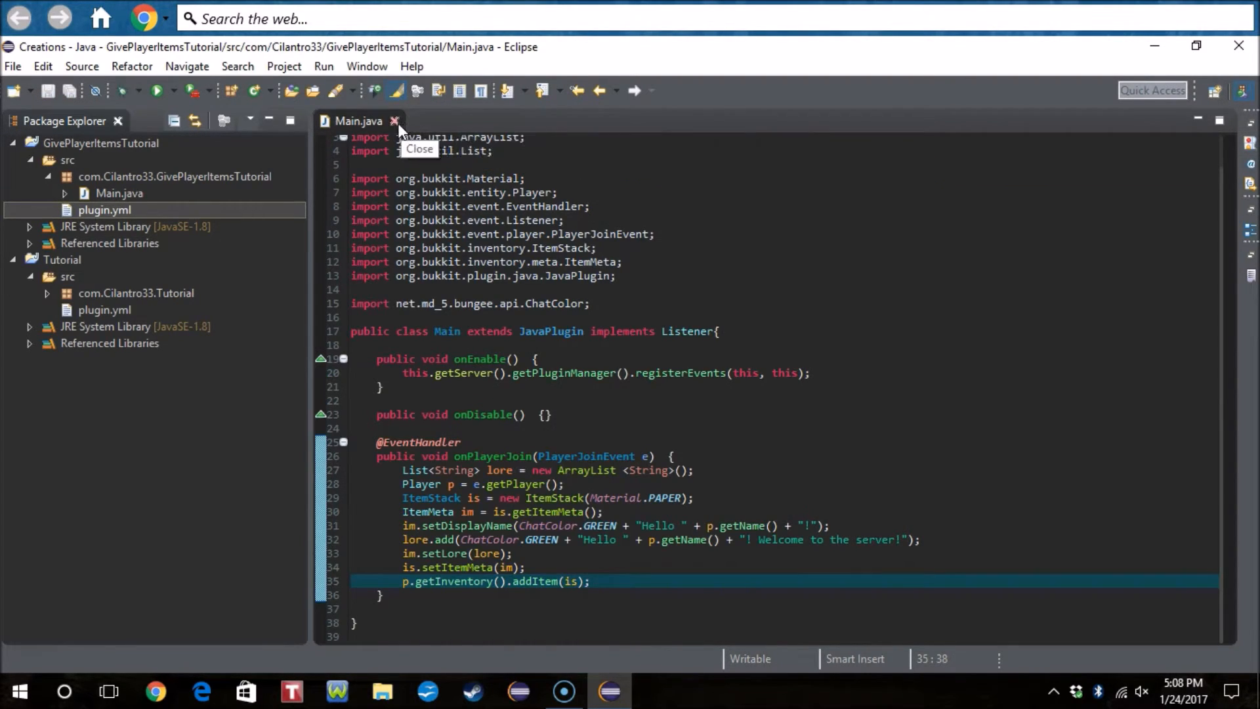
- Bring up the GivePlayerItemsTutorial project's context menu in Package Explorer for exporting
left_click(87, 144)
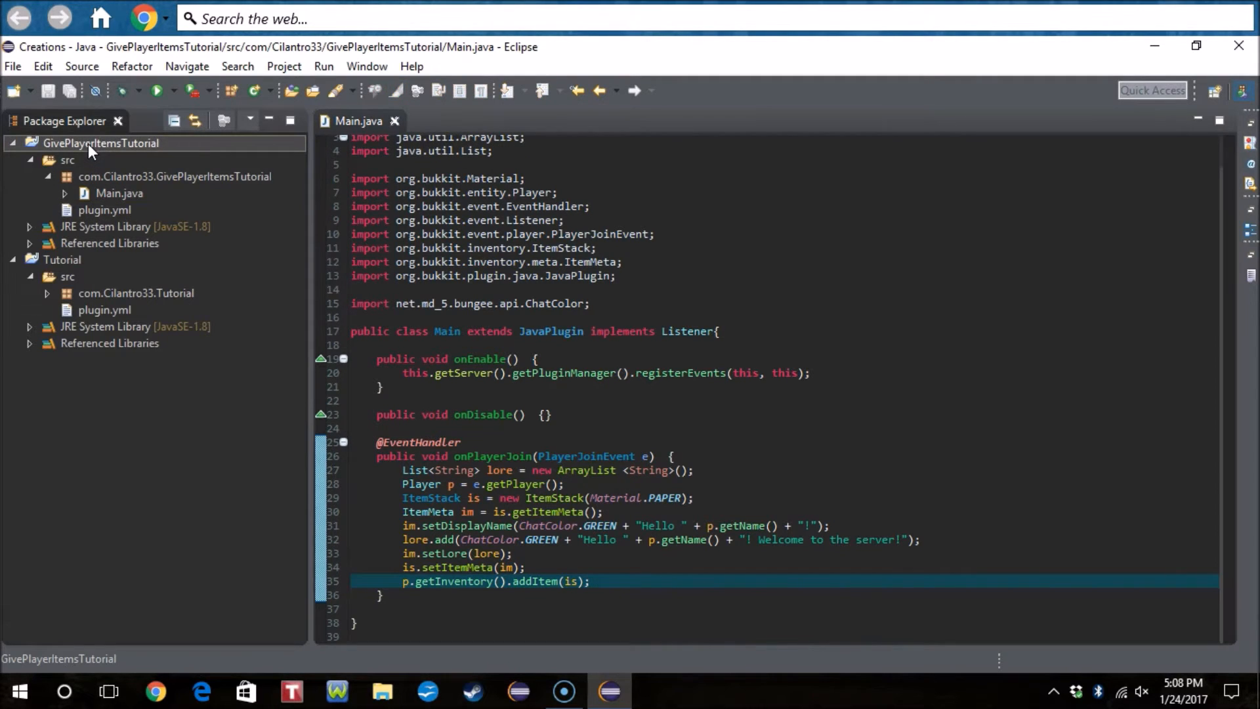
right_click(88, 145)
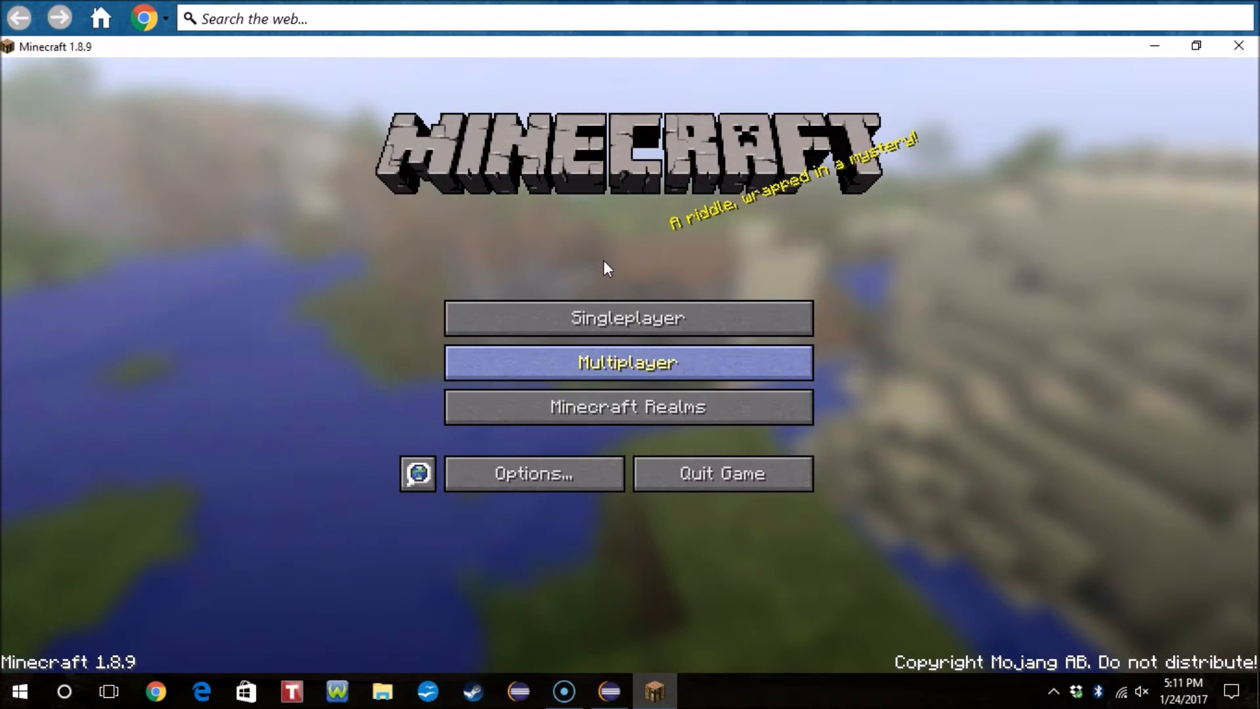
- Join My Server from the Multiplayer list so the green join greeting shows in chat
left_click(604, 363)
mouse_move(381, 486)
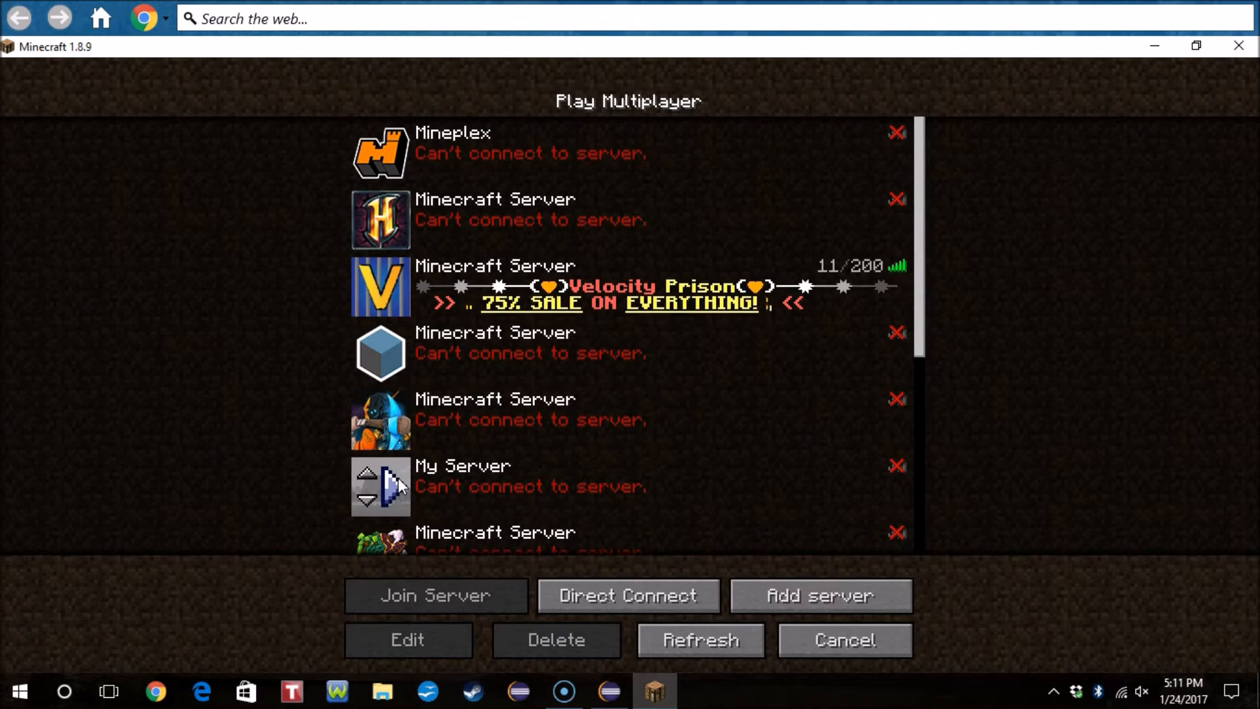
left_click(397, 483)
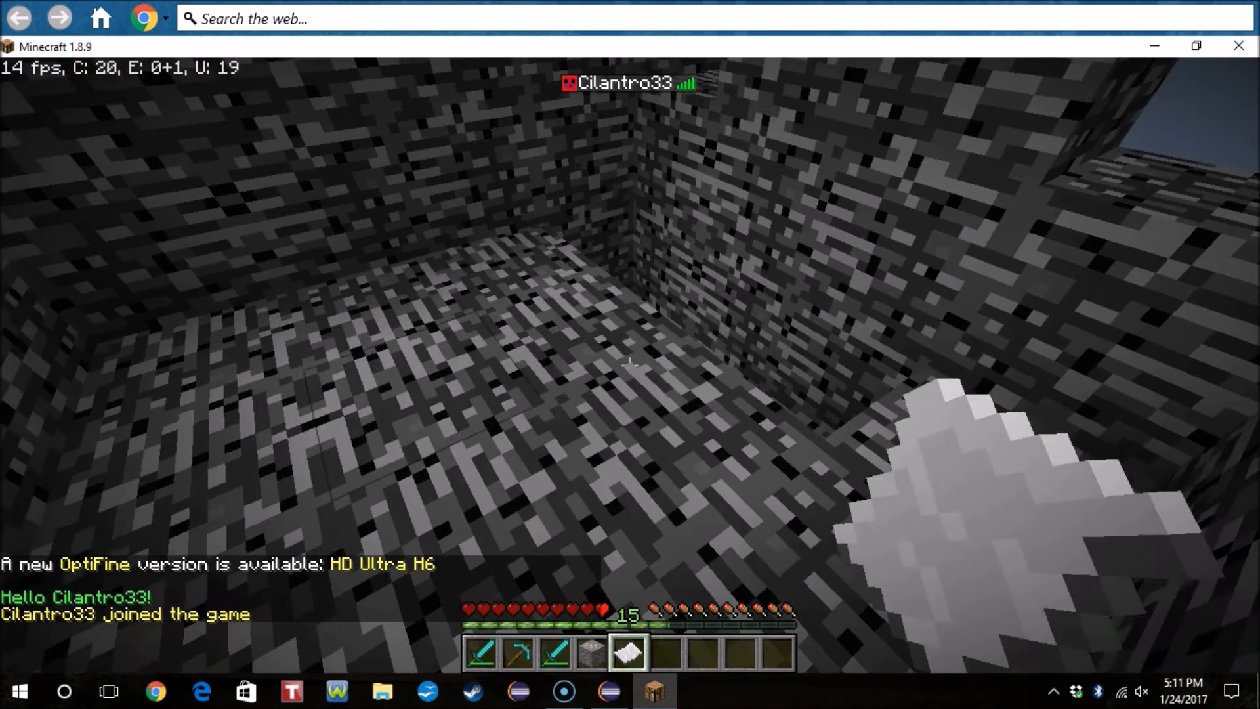
- Inspect the received paper's green name and lore in the inventory and enable /fly to leave the pit
key("e")
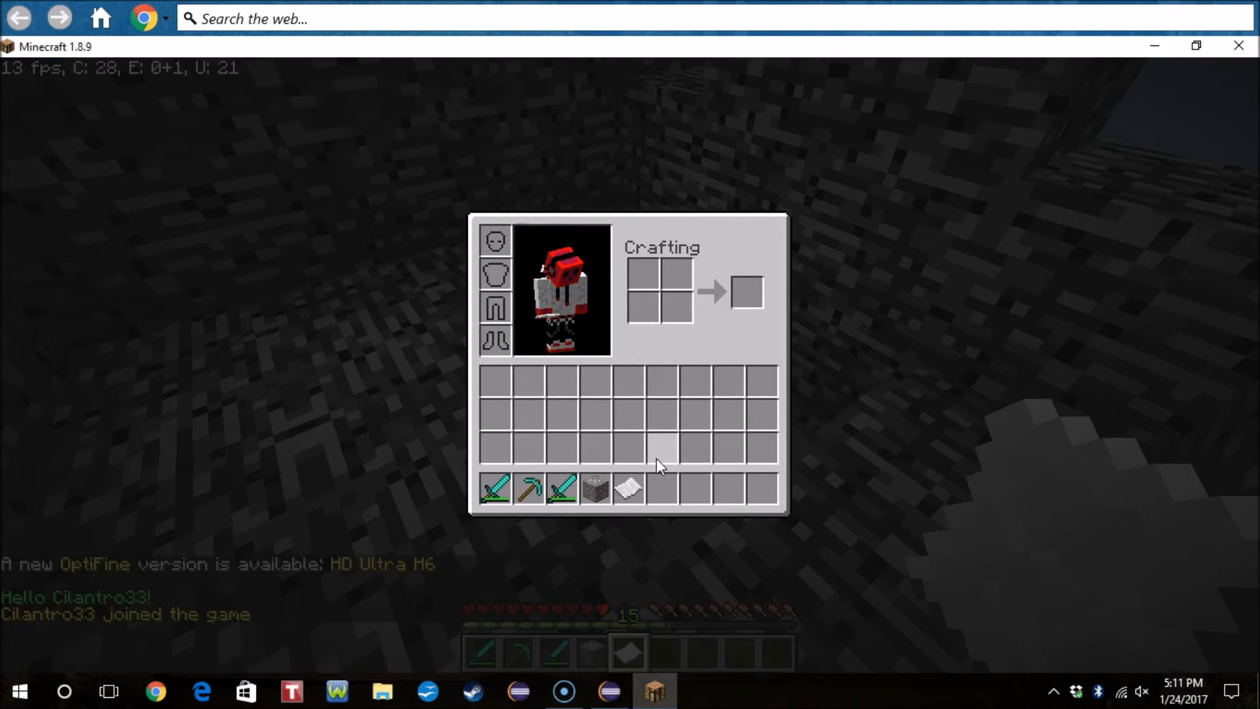
mouse_move(628, 487)
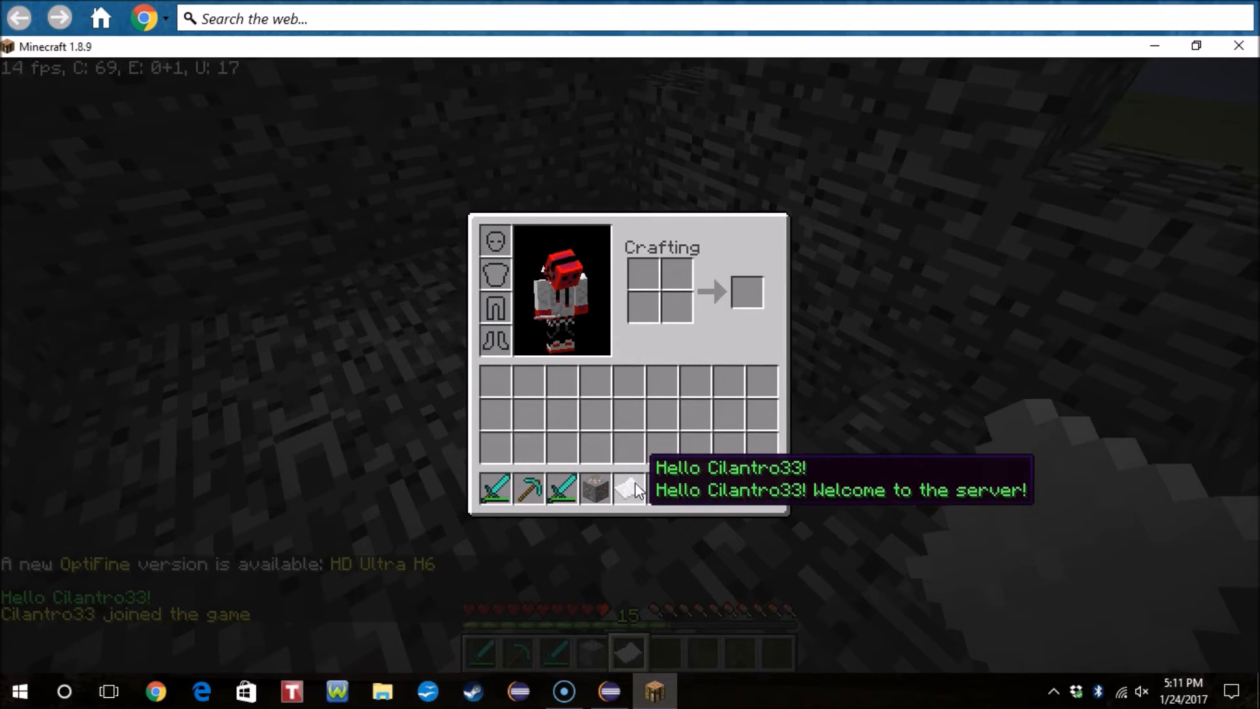
key("e")
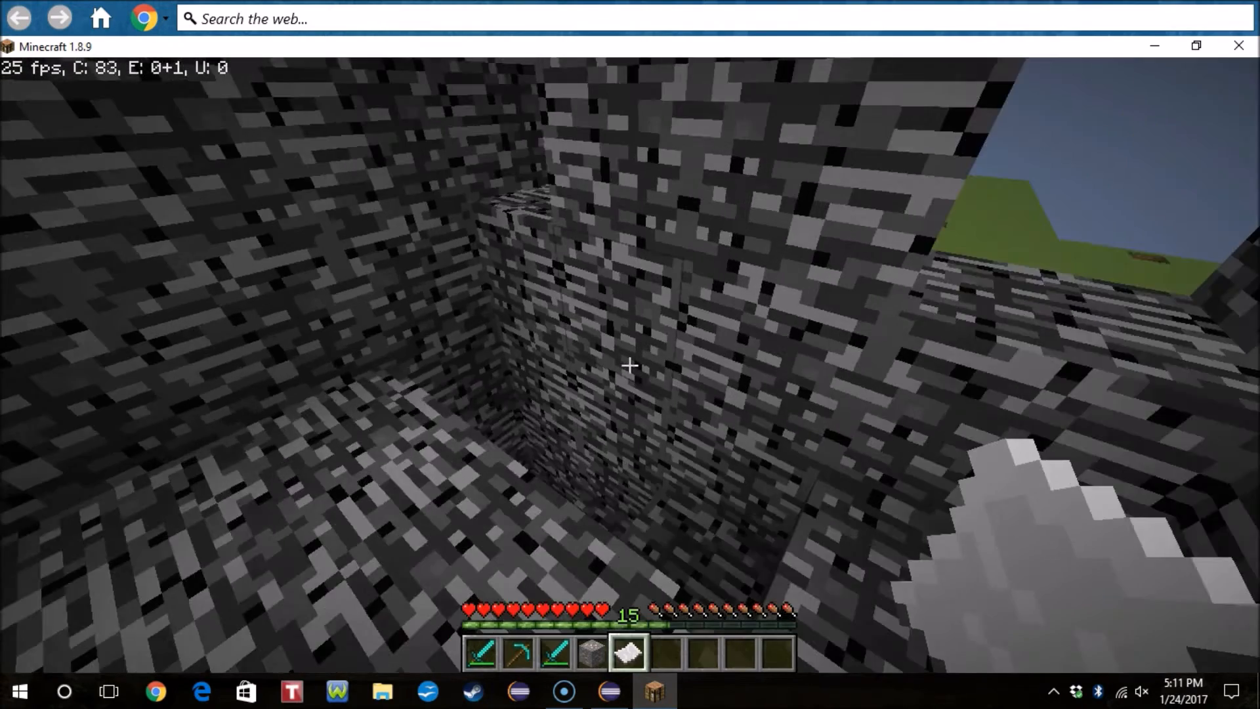
type("t/fly")
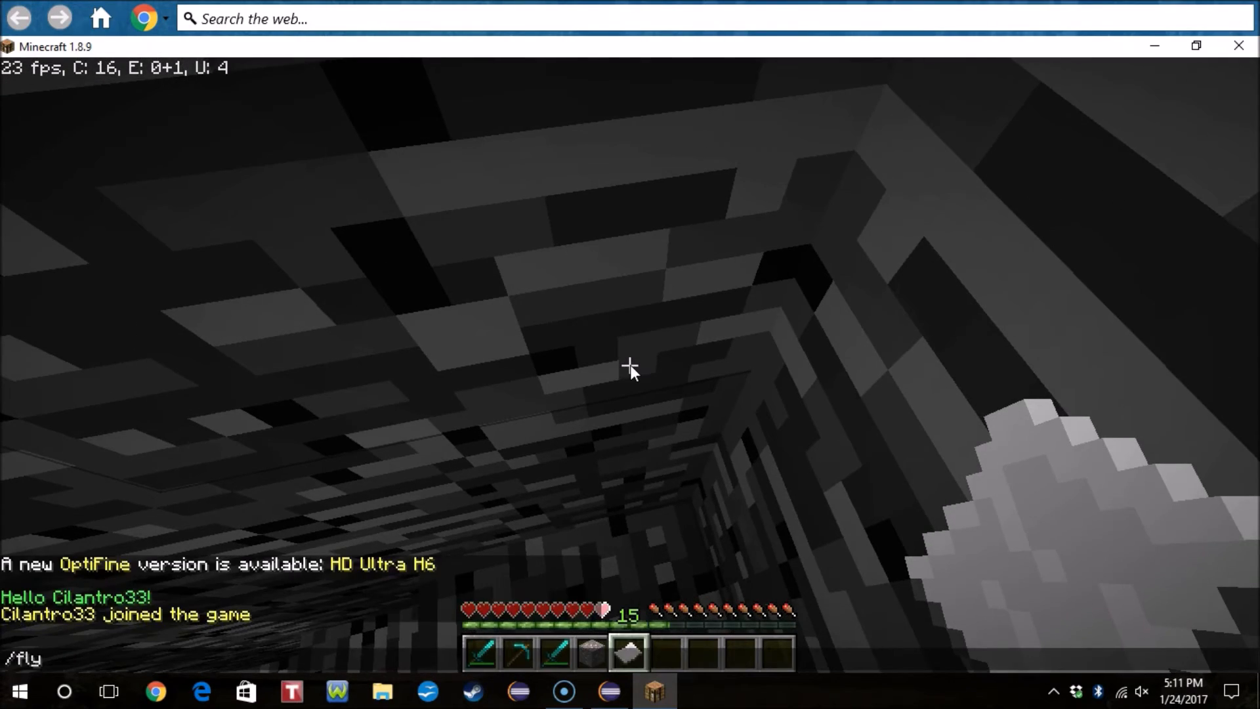
key("Return")
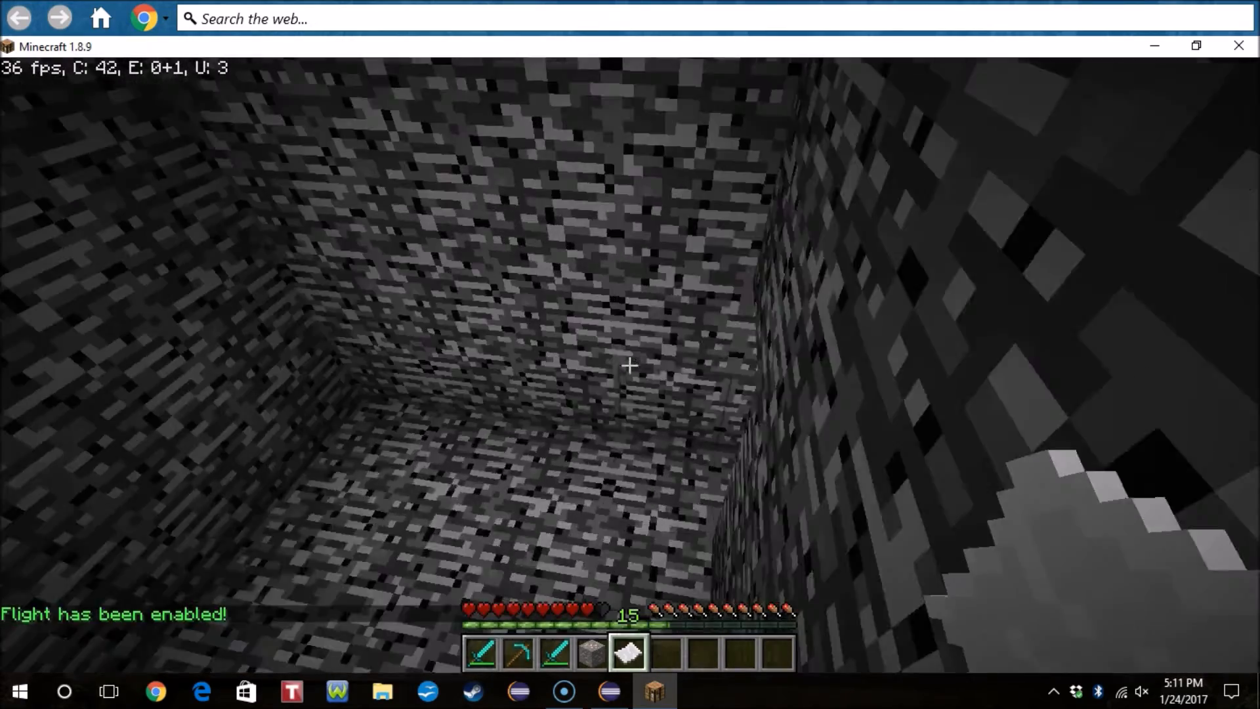
key("space")
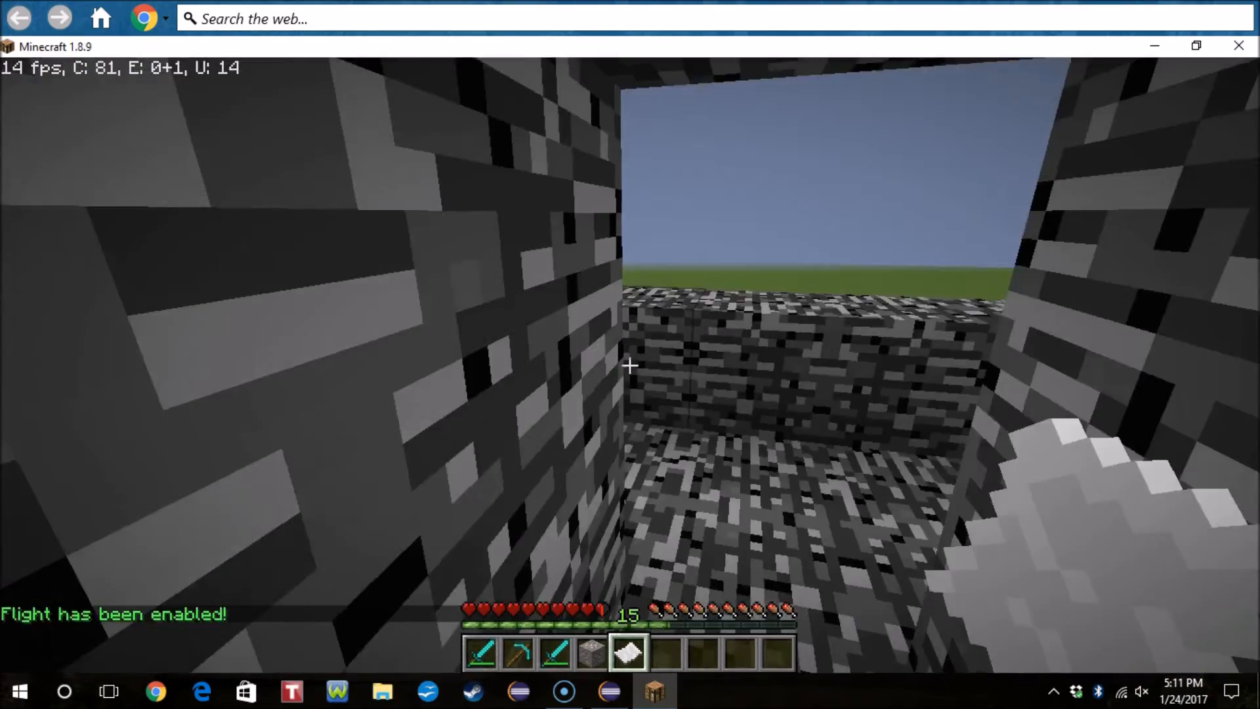
key("e")
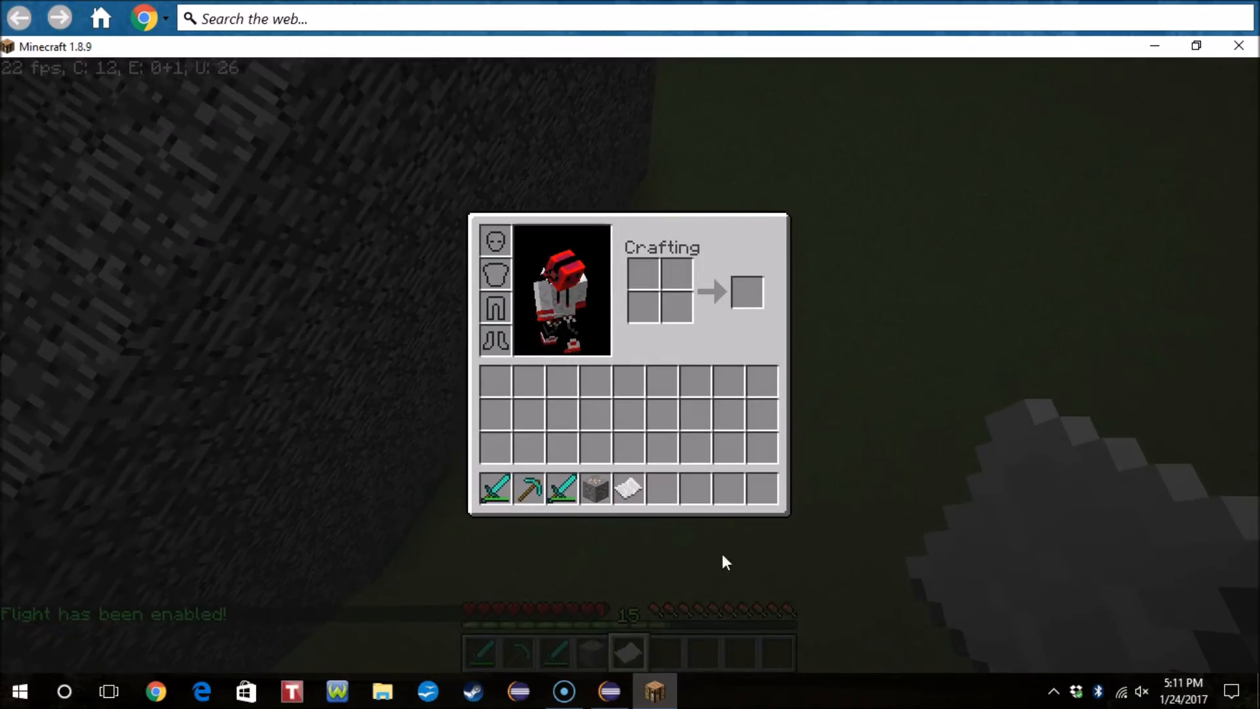
key("e")
key("e")
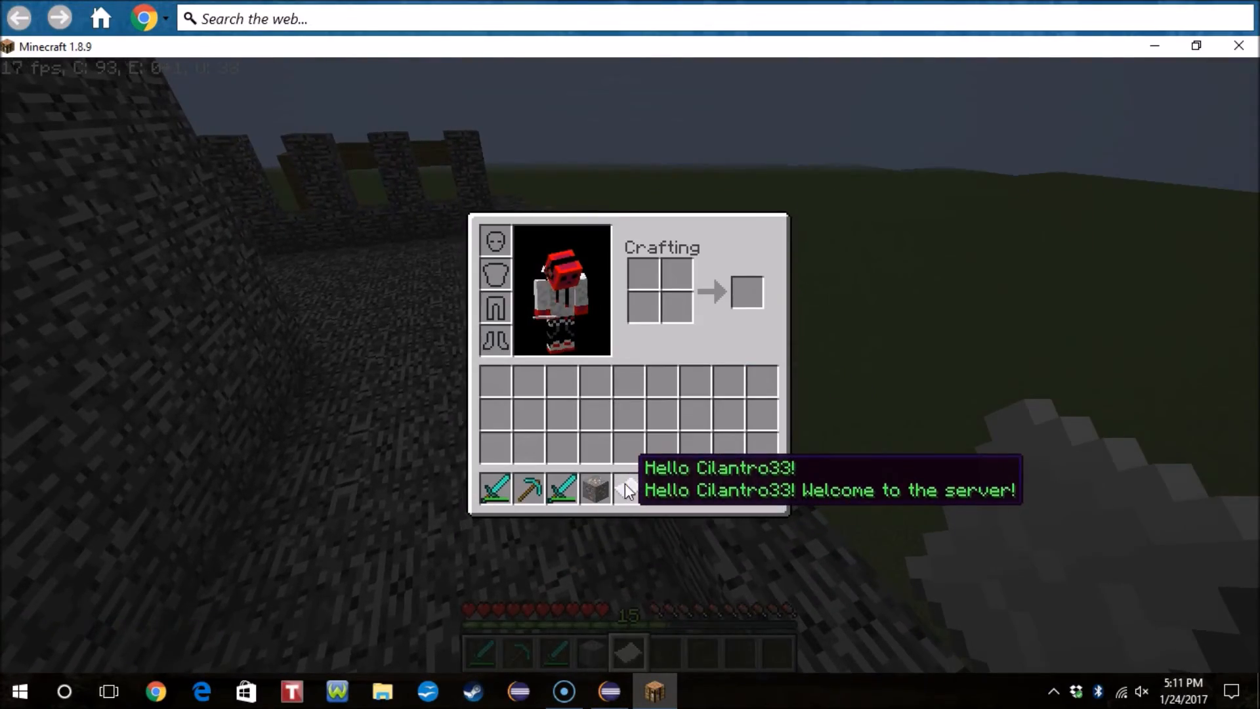
key("e")
- Fly around the bedrock enclosure, reviewing the chat greeting and rechecking the paper in the inventory
key("w")
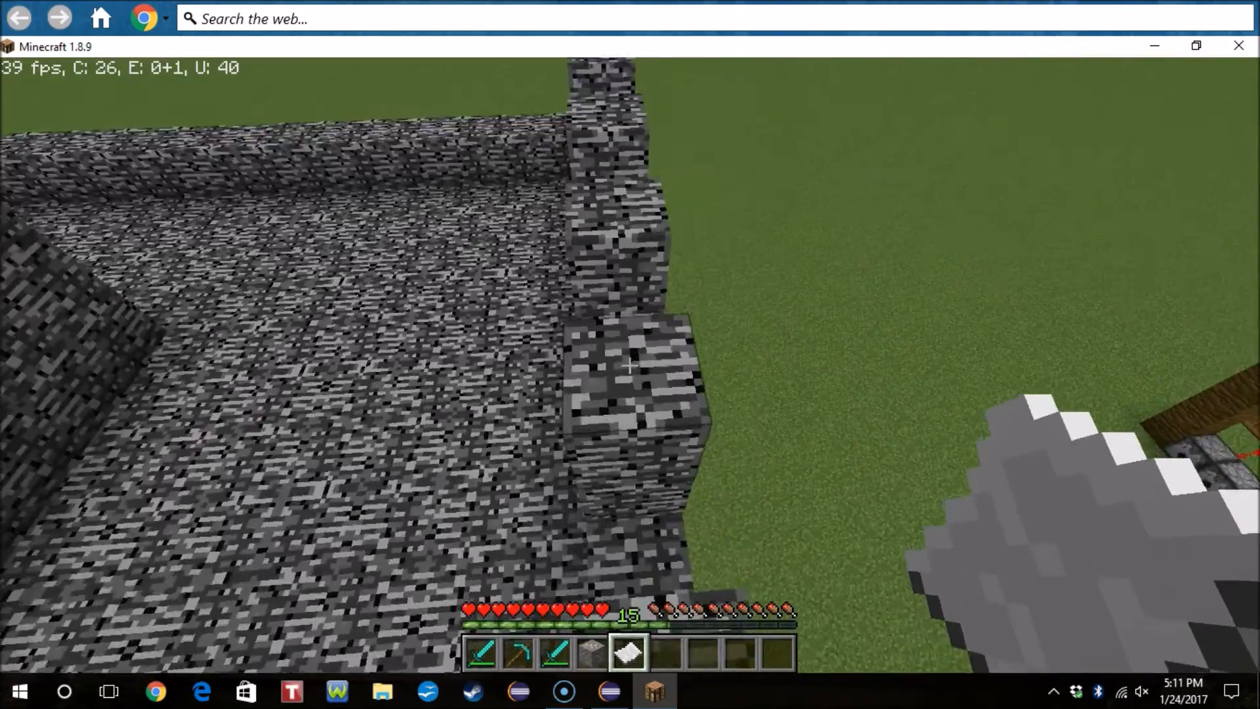
key("space")
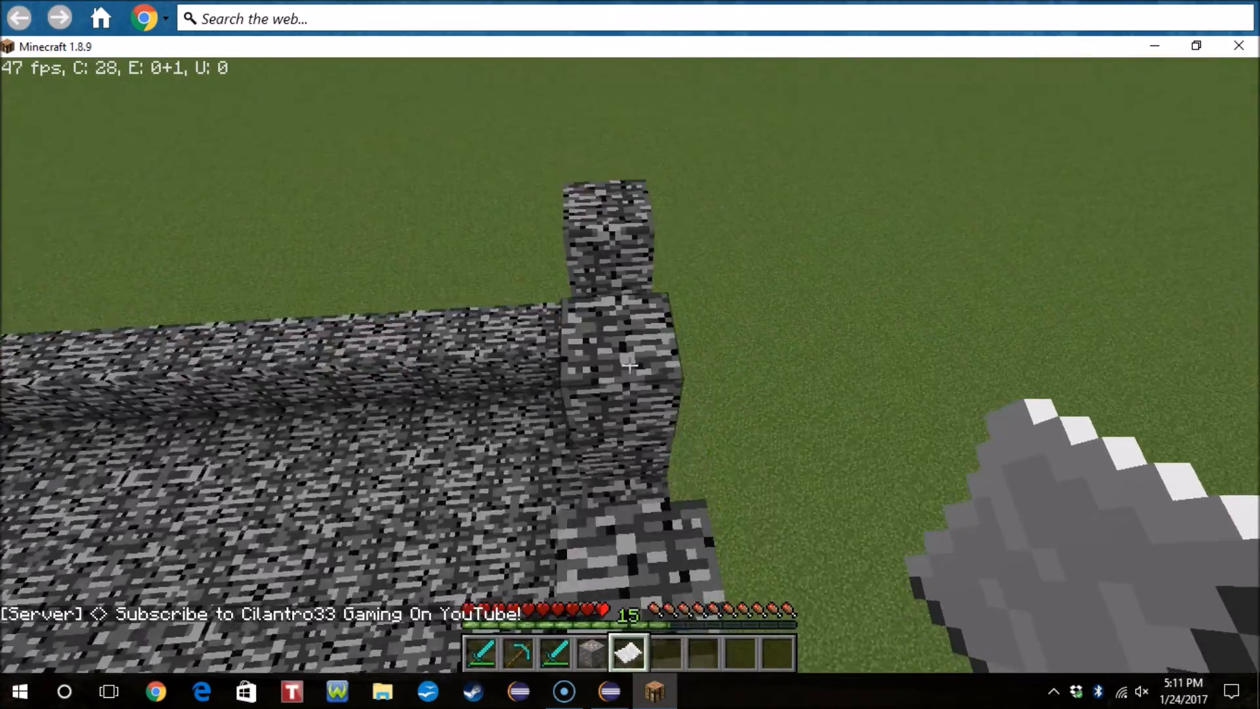
key("t")
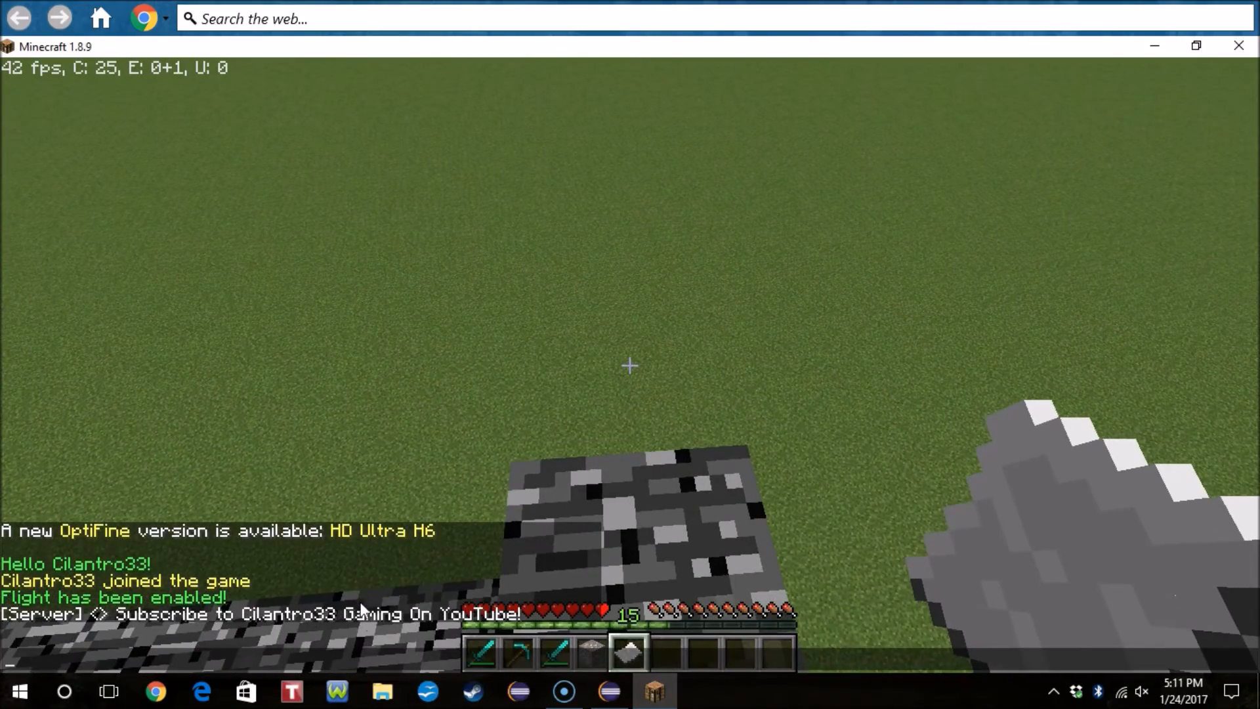
key("Escape")
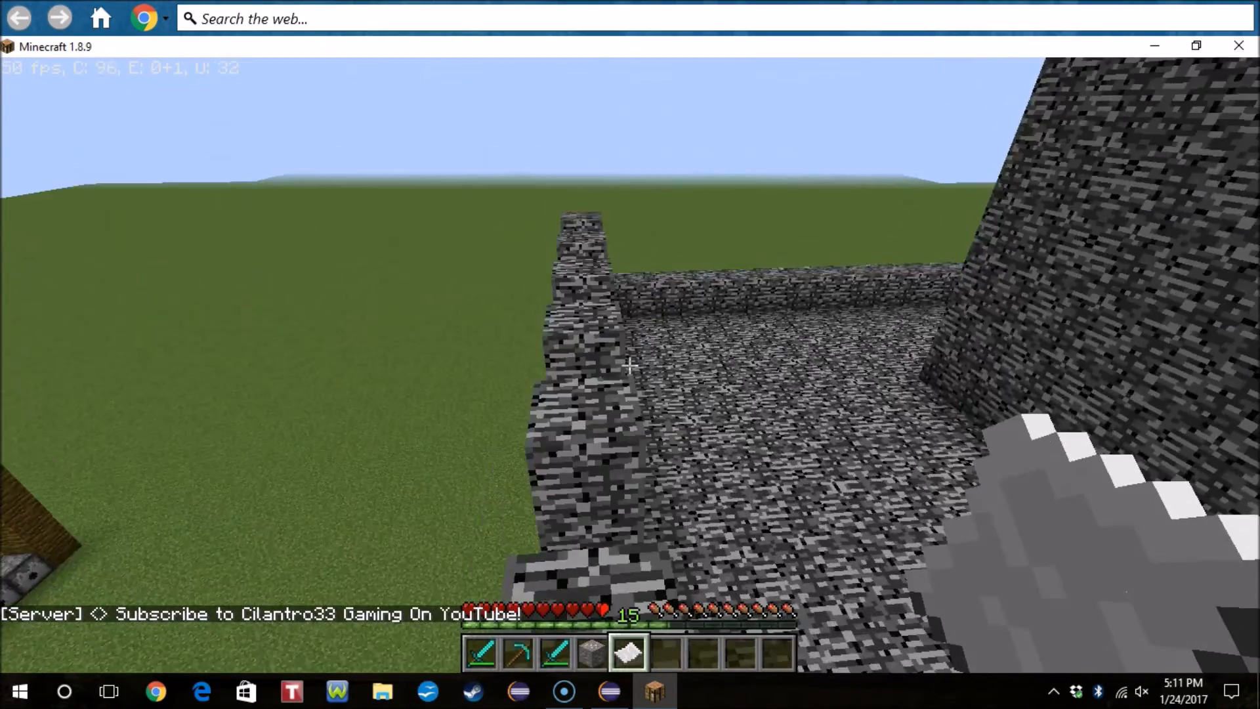
key("t")
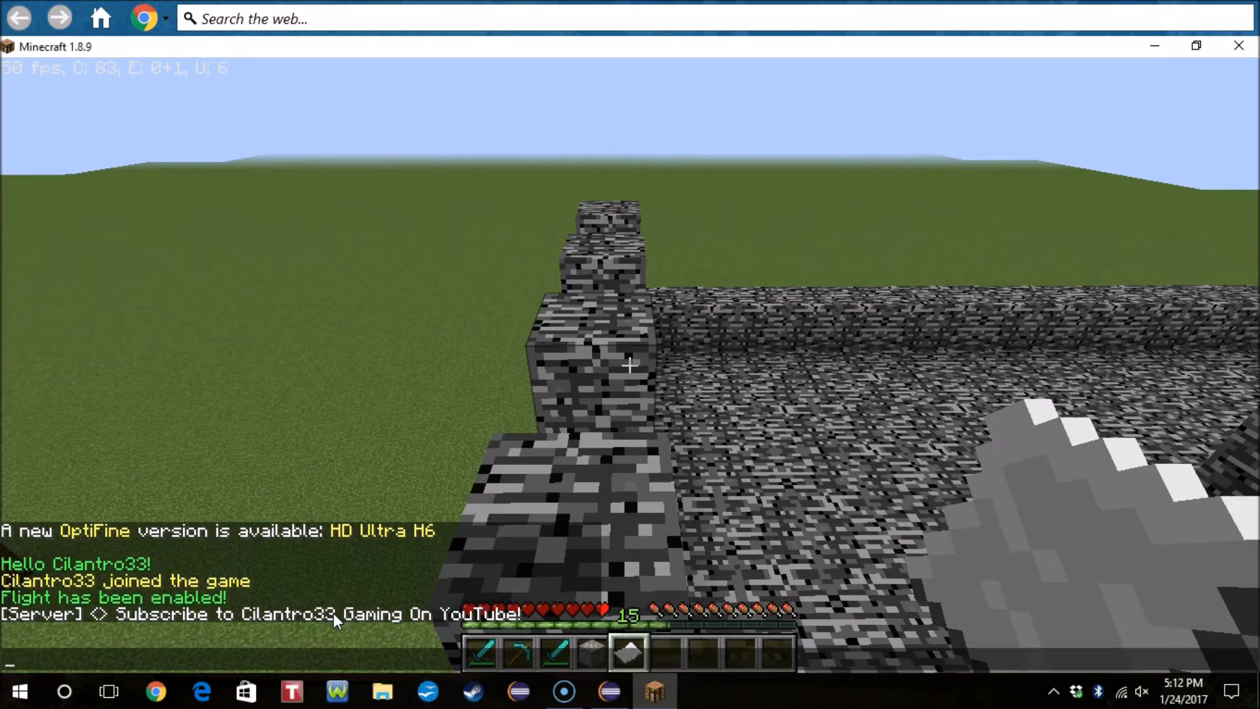
key("Escape")
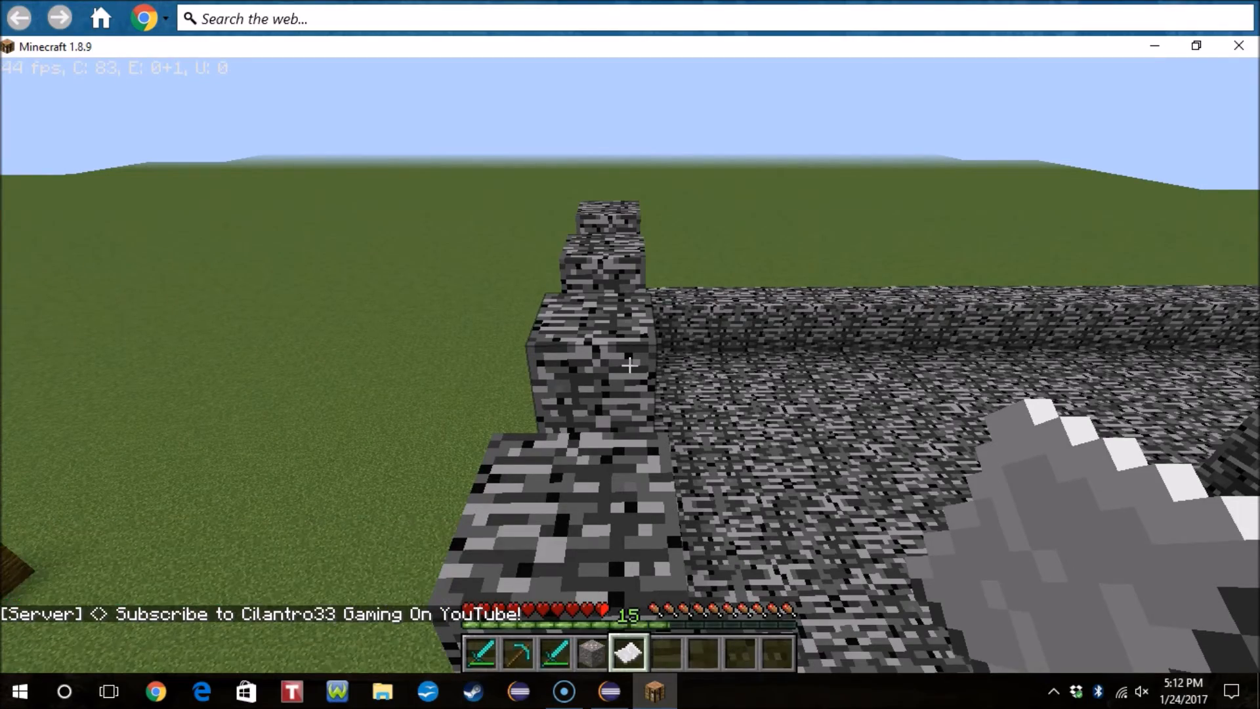
key("w")
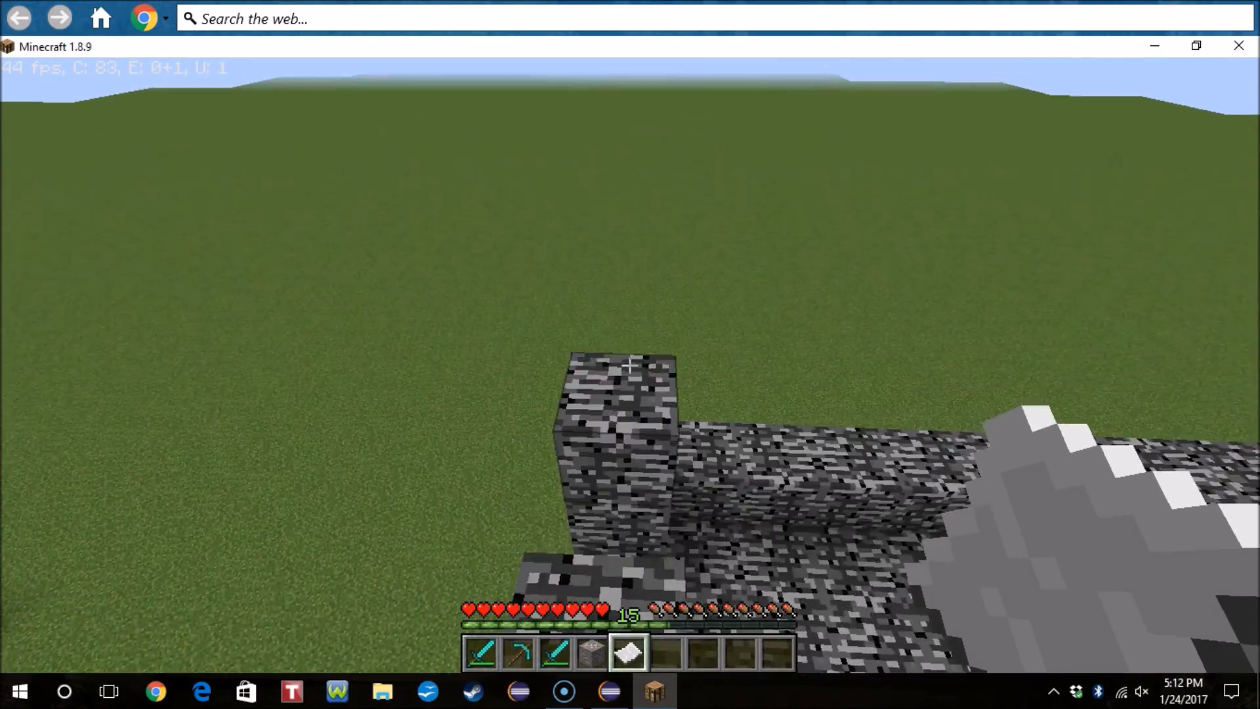
key("e")
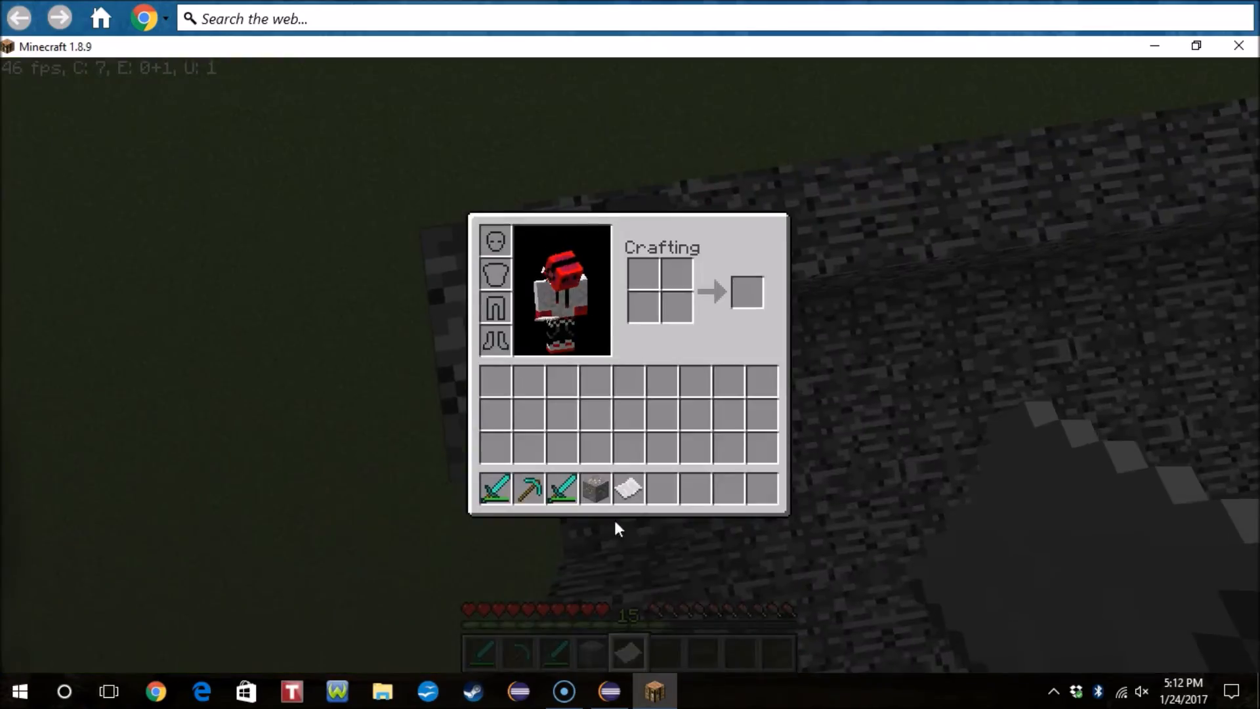
key("e")
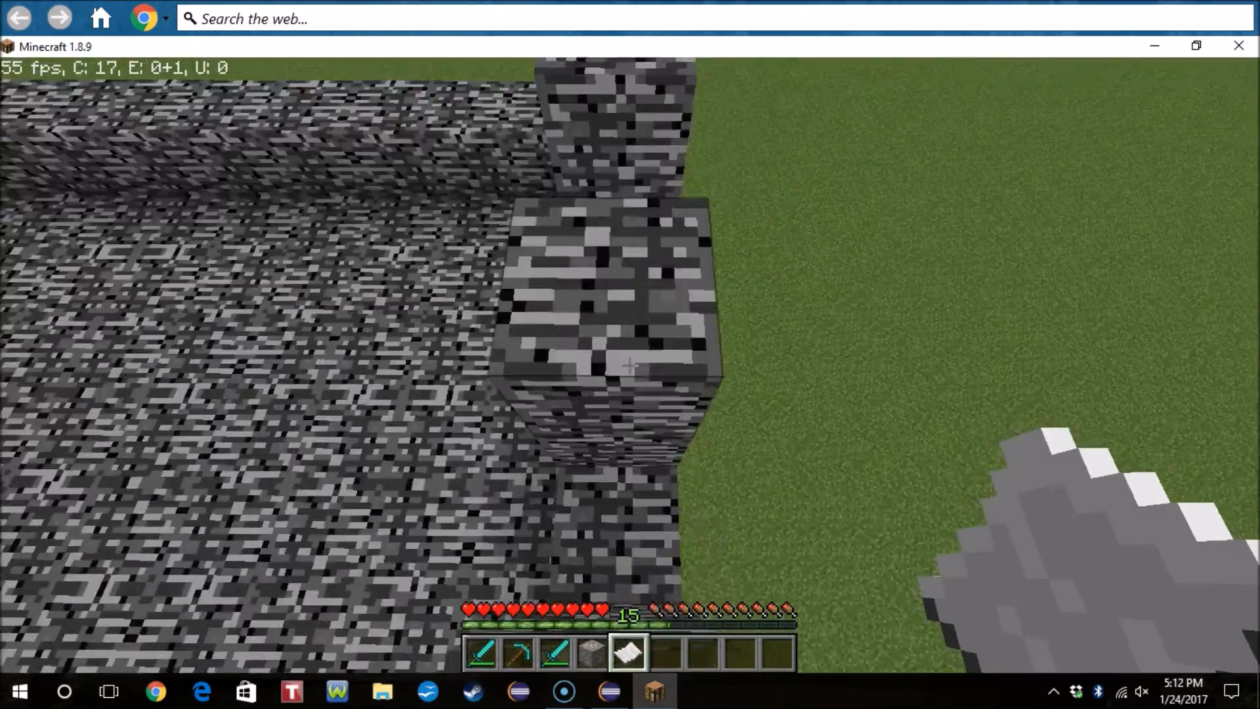
key("e")
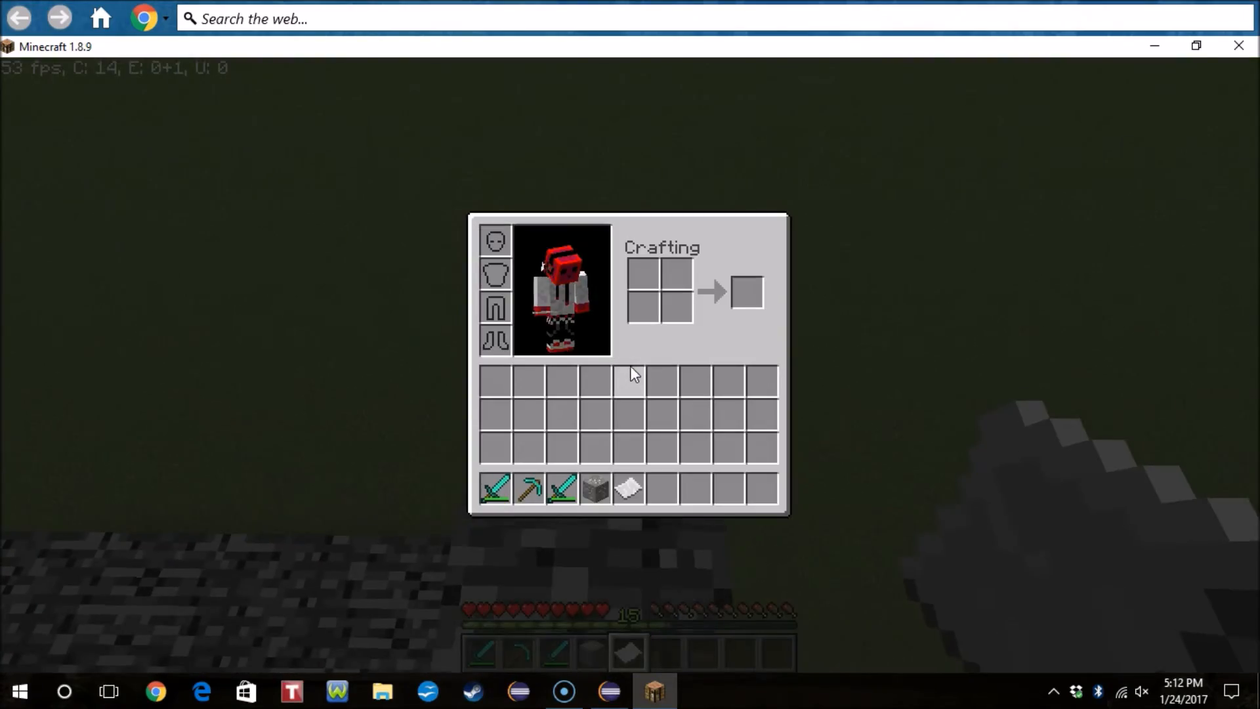
key("e")
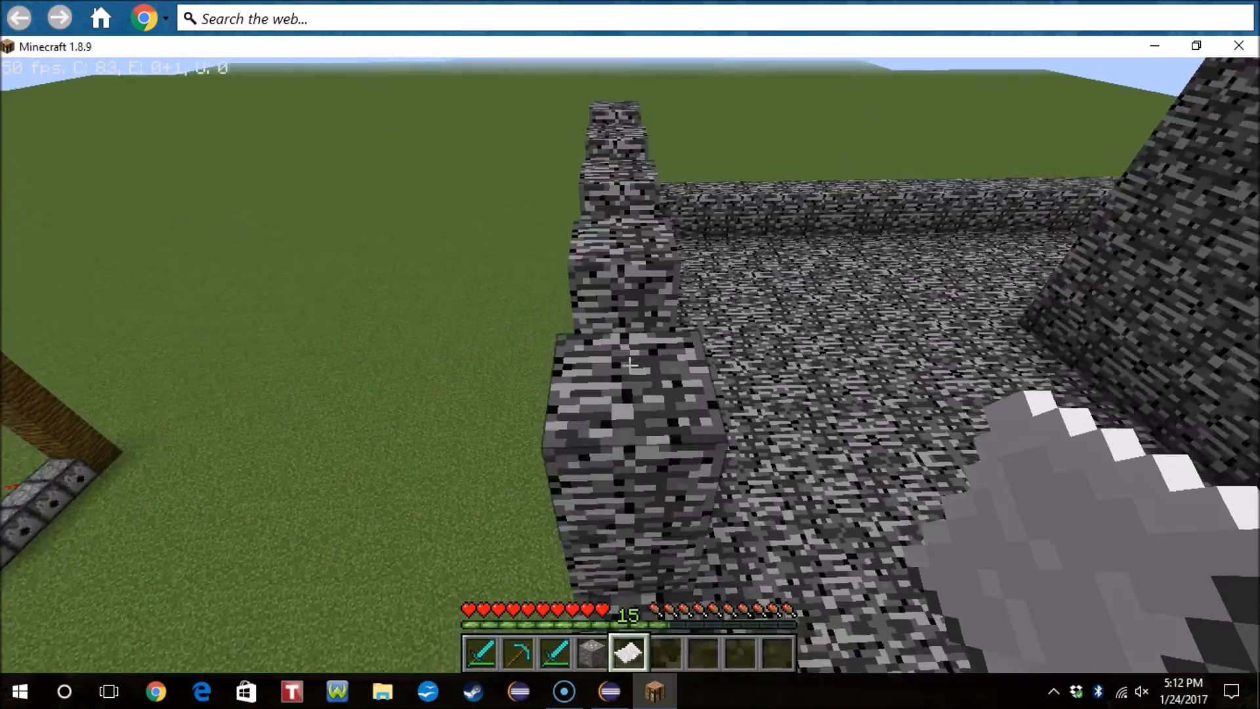
scroll(630, 364, "down", 1)
- Switch to third-person view with the HUD hidden and fly the player high against the sky
key("F5")
key("F5")
key("F1")
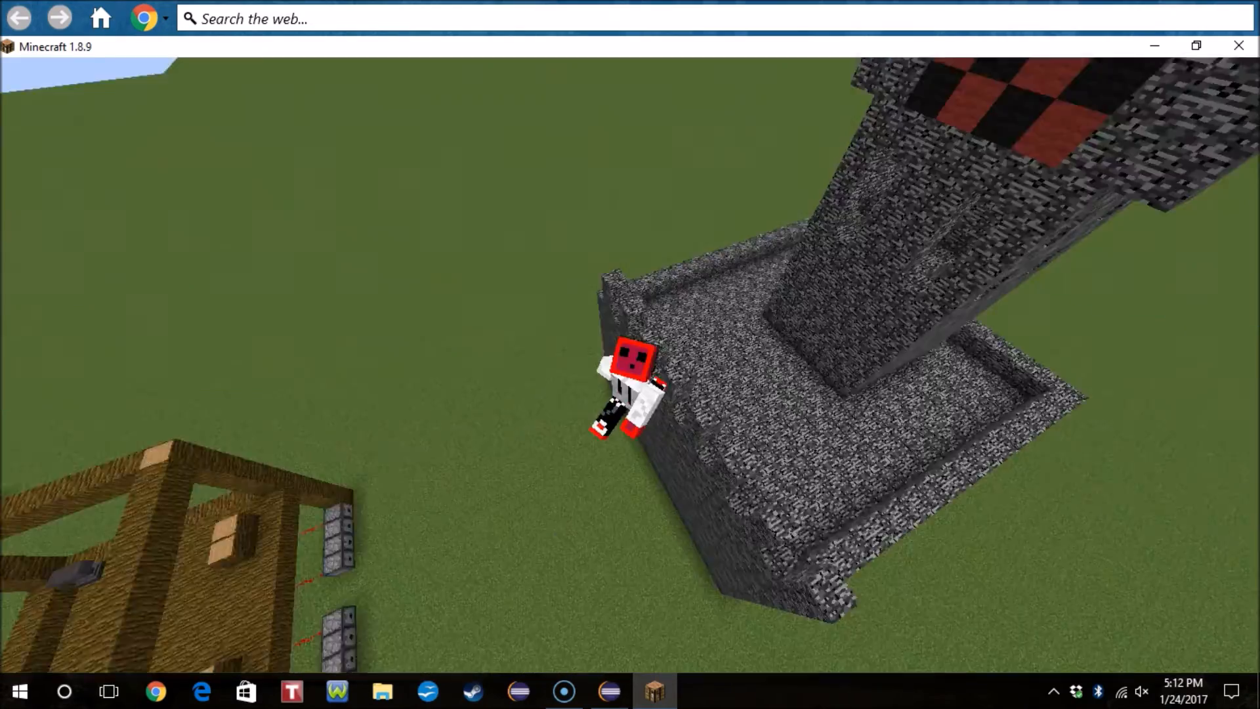
key("space")
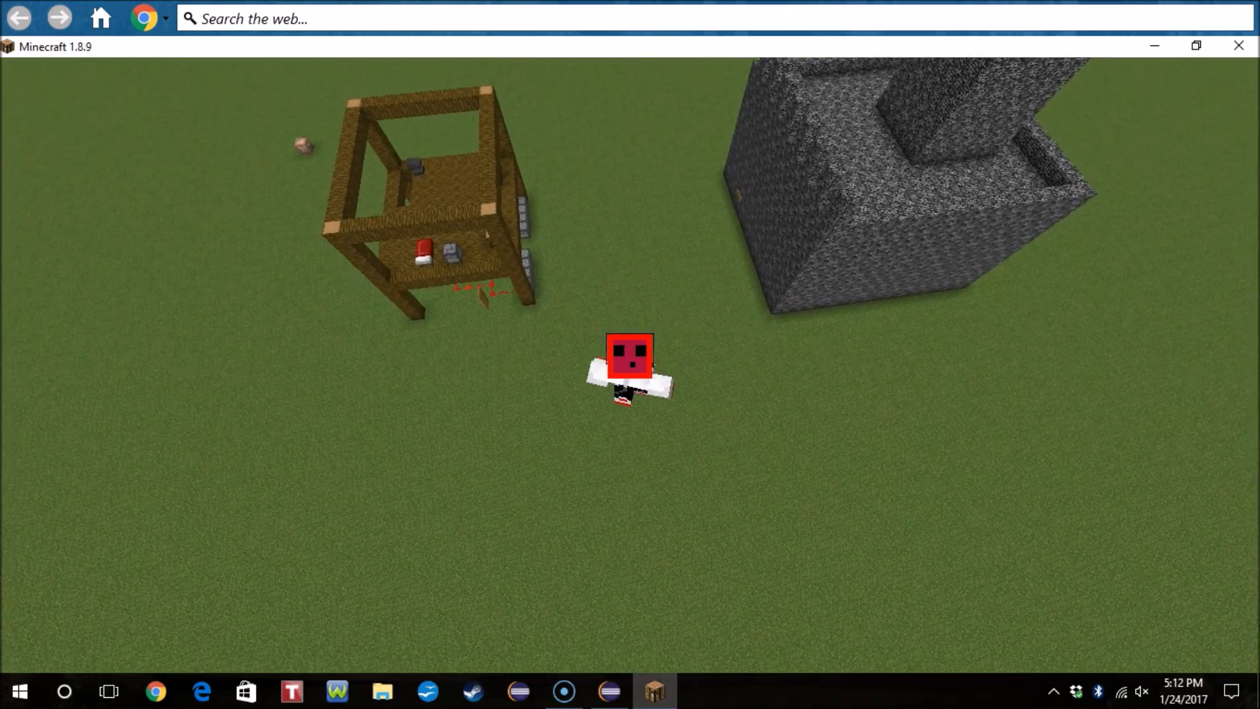